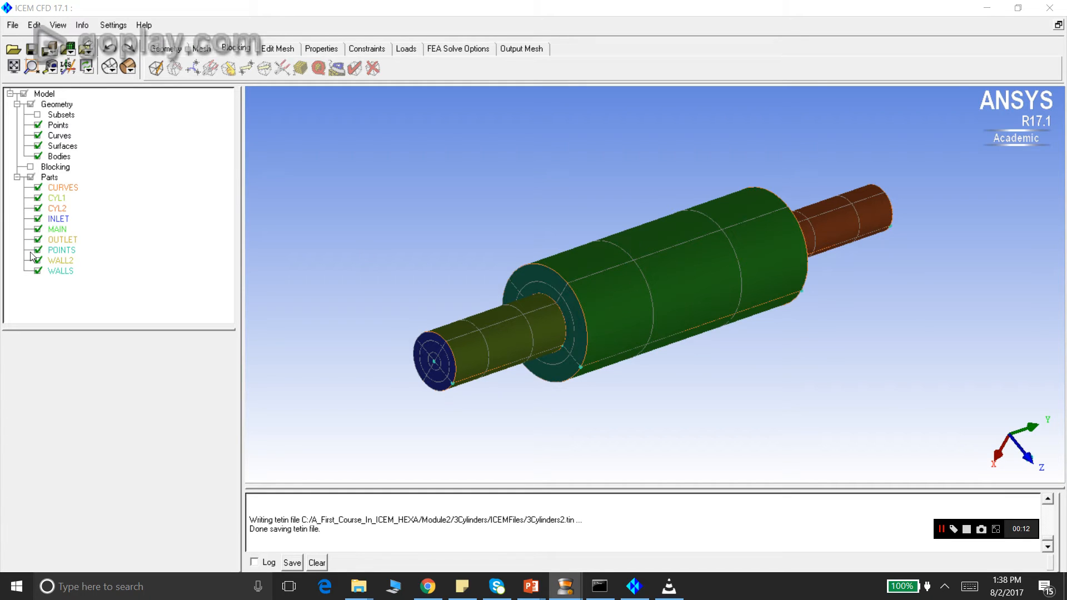
- Examine the MAIN, CYL1 and CYL2 parts by hiding and showing each one in turn
click(37, 229)
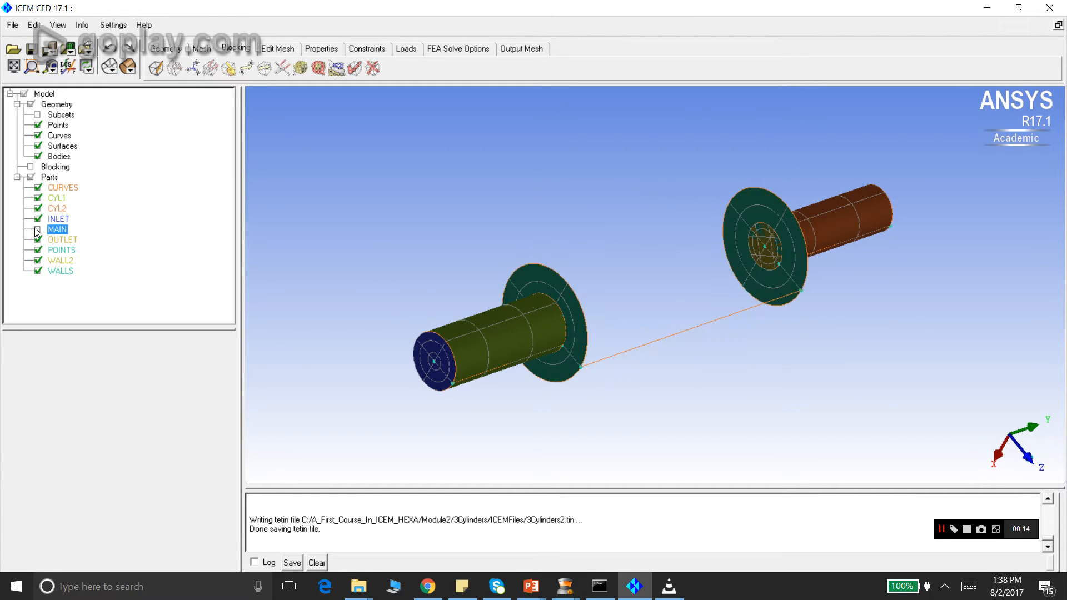
click(38, 230)
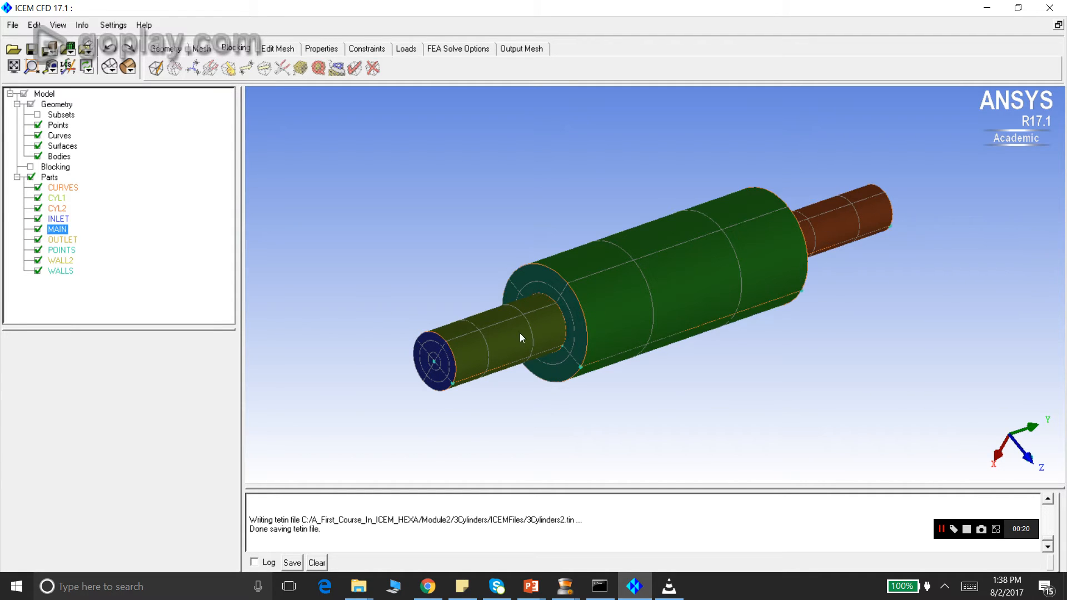
click(37, 198)
click(37, 198)
click(37, 208)
click(37, 209)
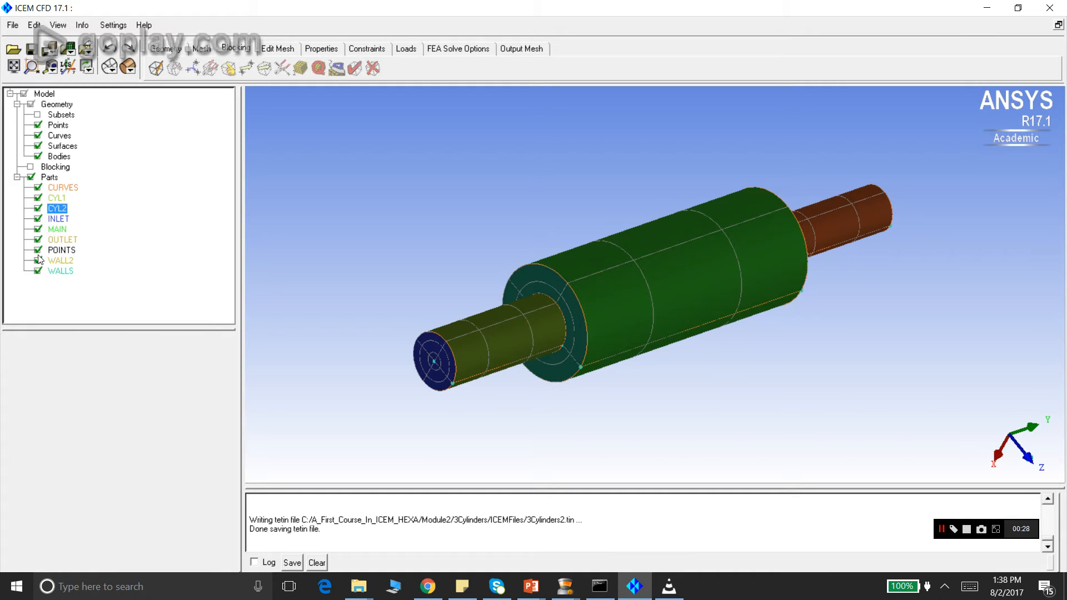
click(58, 218)
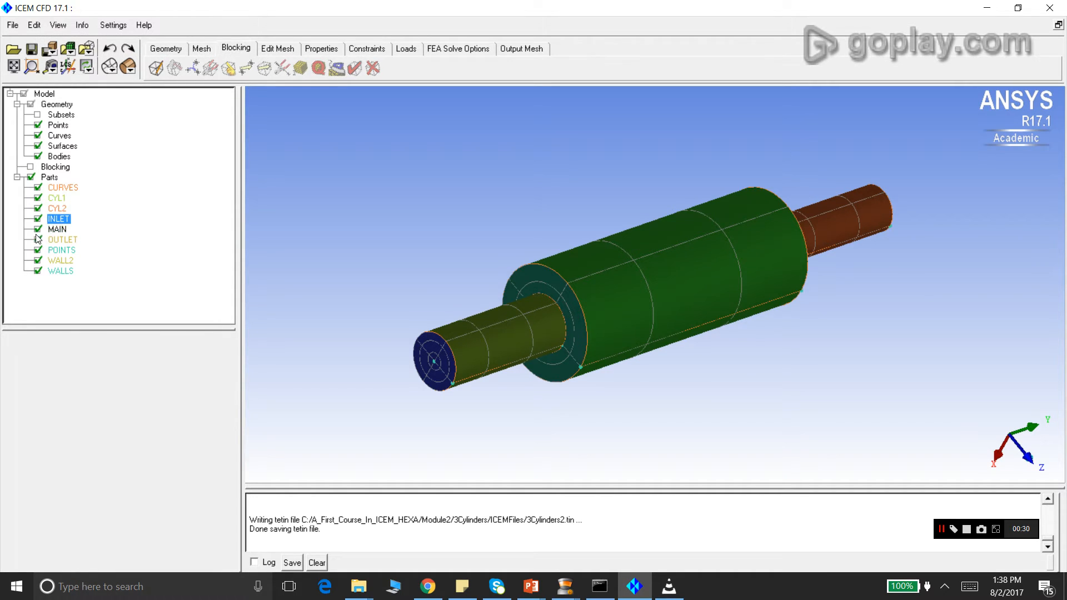
- Examine the OUTLET, WALLS and CURVES parts, viewing the geometry from both ends
drag(864, 211, 594, 246)
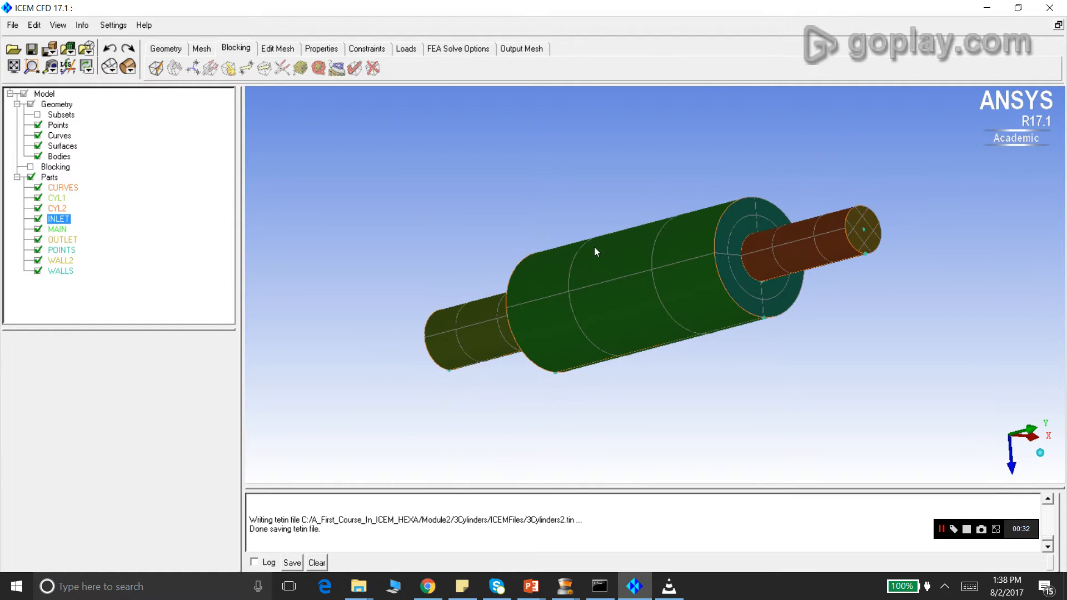
click(37, 239)
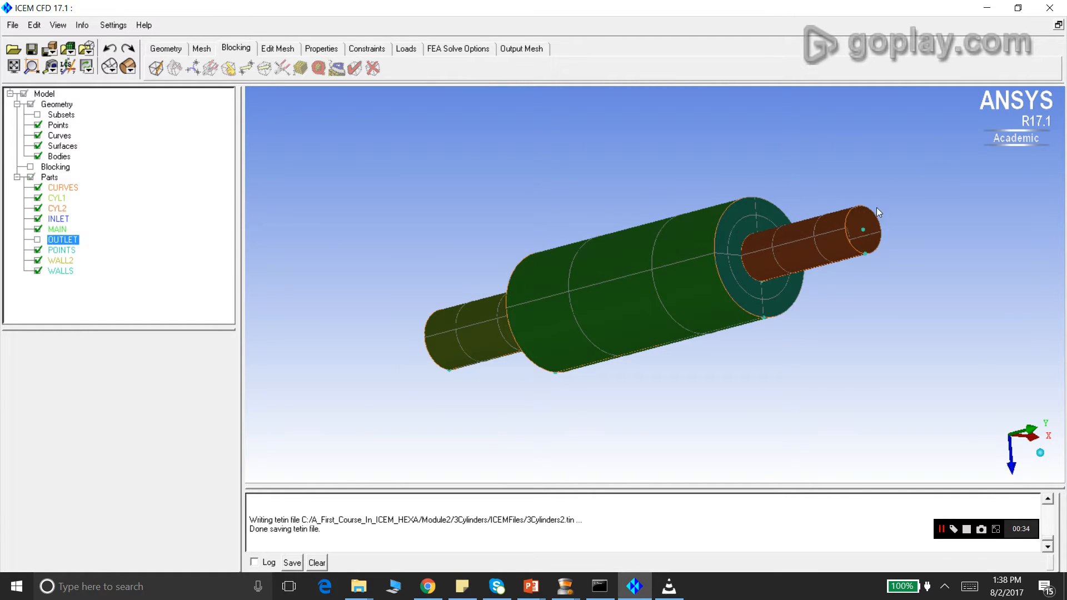
click(37, 240)
drag(547, 285, 585, 287)
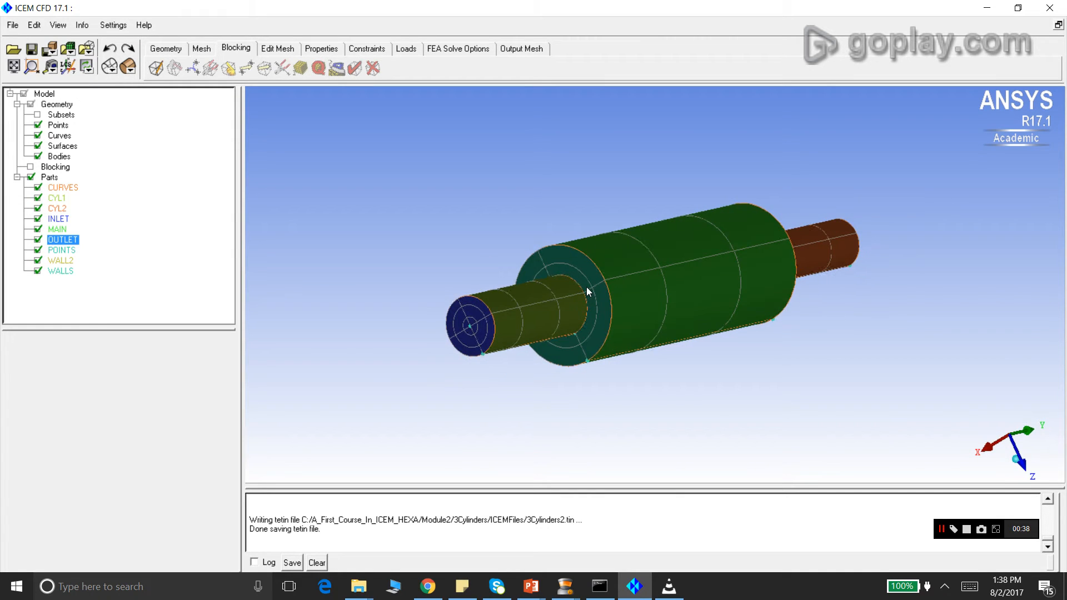
click(38, 271)
click(37, 271)
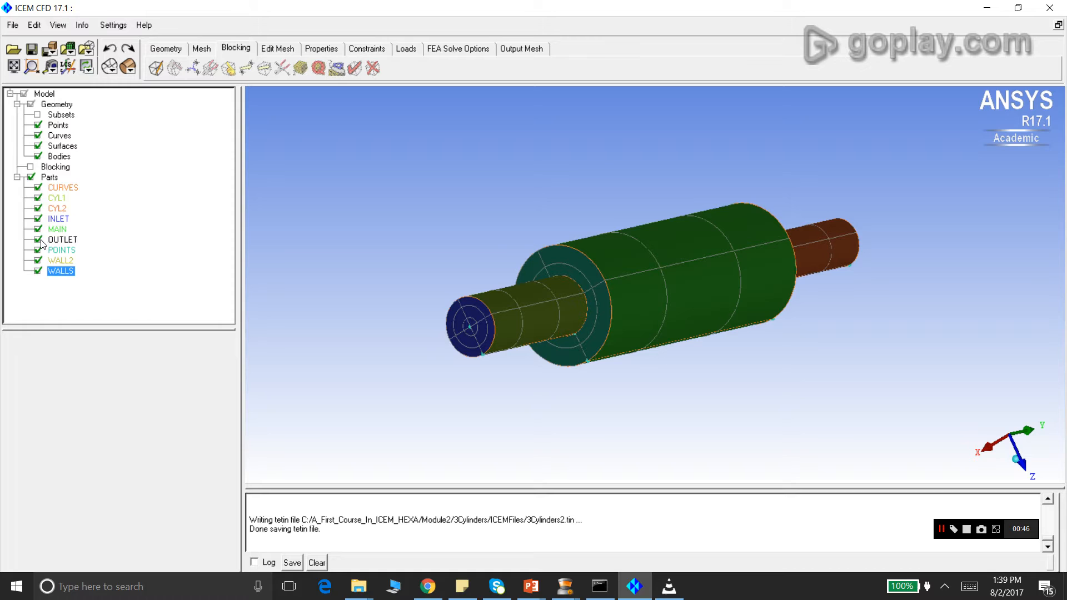
click(40, 188)
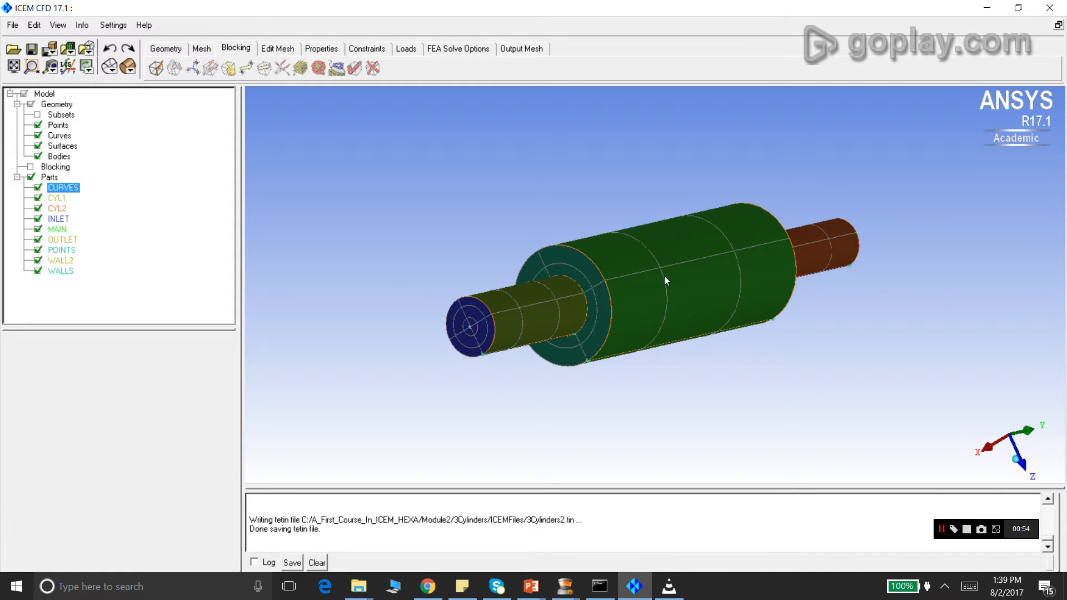
- Initialize a 3D Bounding Box block around the whole geometry in the FLUID part
scroll(664, 280, up, 2)
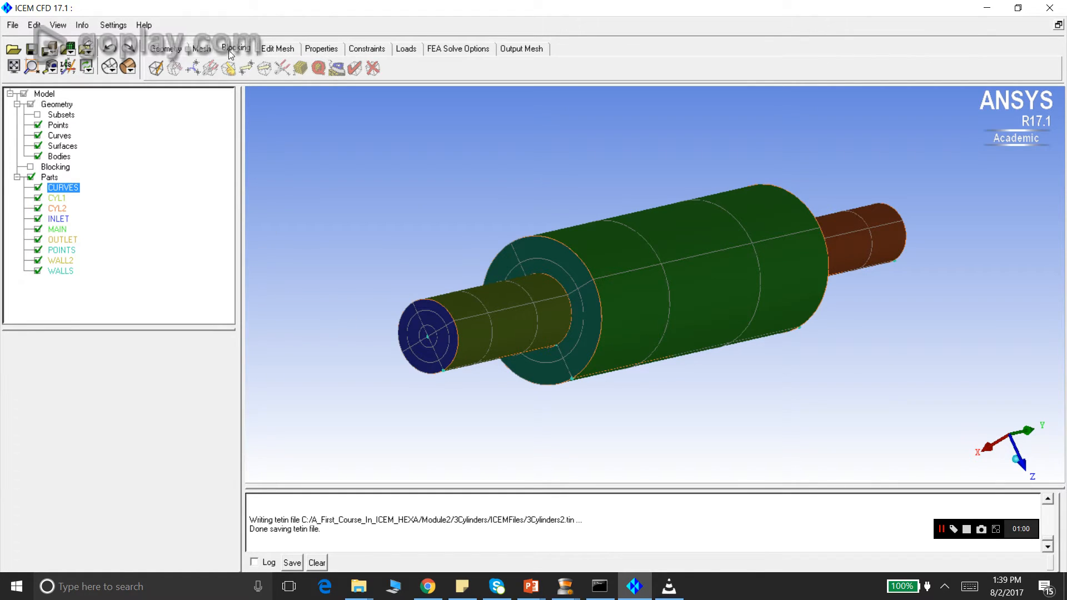
click(157, 69)
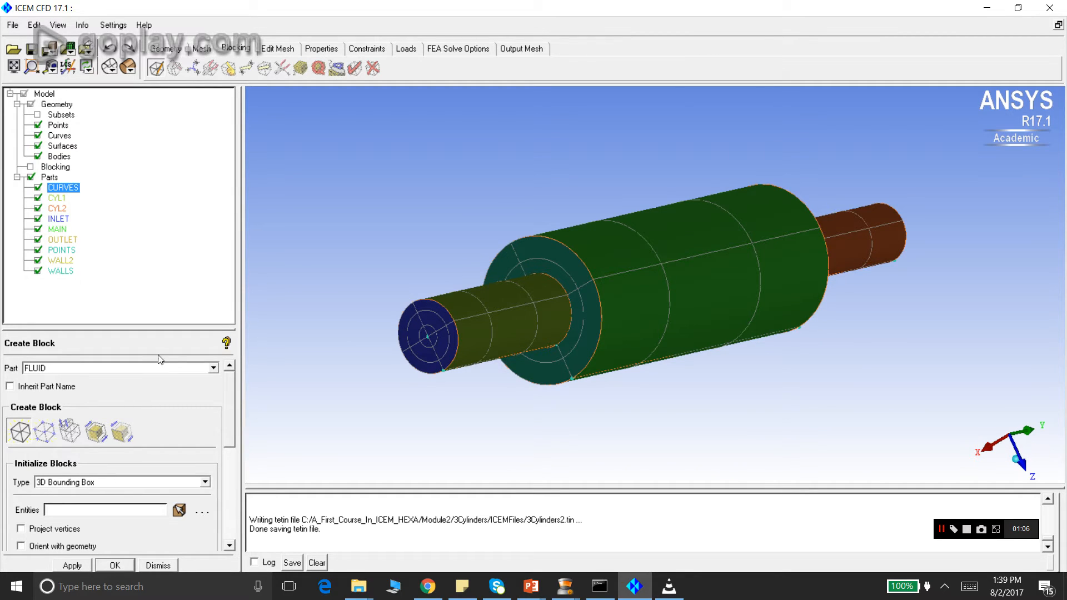
mouse_move(230, 431)
mouse_down()
mouse_move(233, 490)
mouse_move(231, 447)
mouse_up()
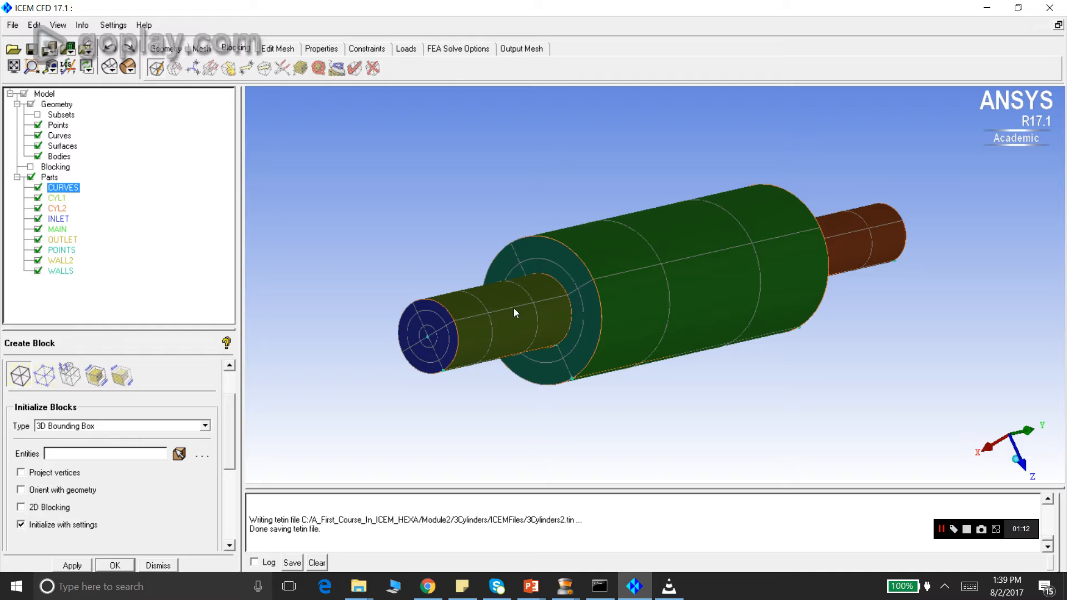
click(78, 567)
click(164, 564)
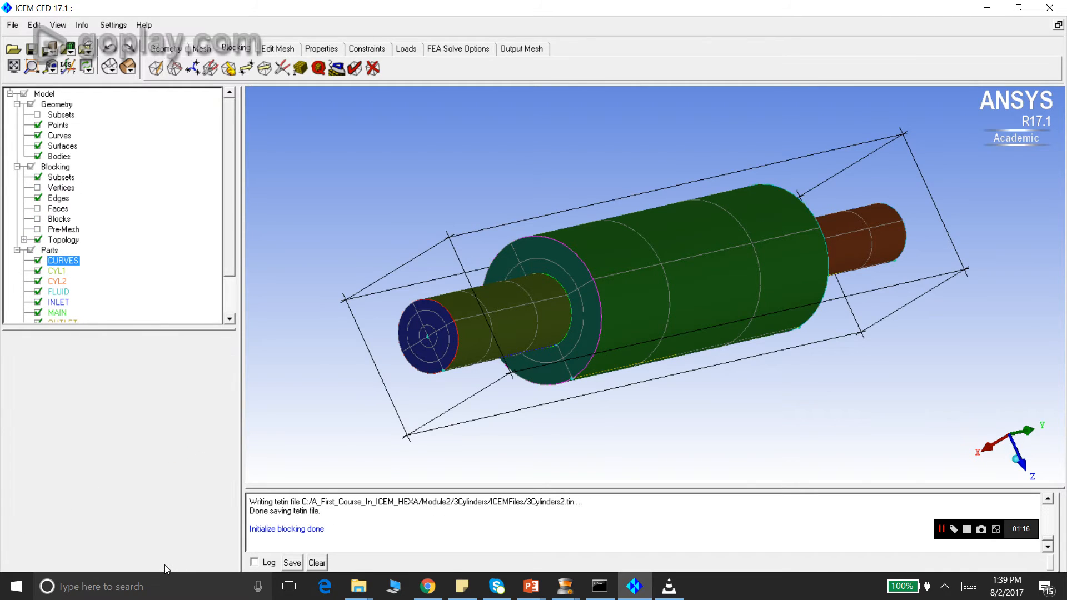
- Split the block along its length where the inlet-side small cylinder meets the main cylinder
drag(646, 303, 609, 343)
drag(611, 384, 536, 345)
drag(555, 237, 559, 389)
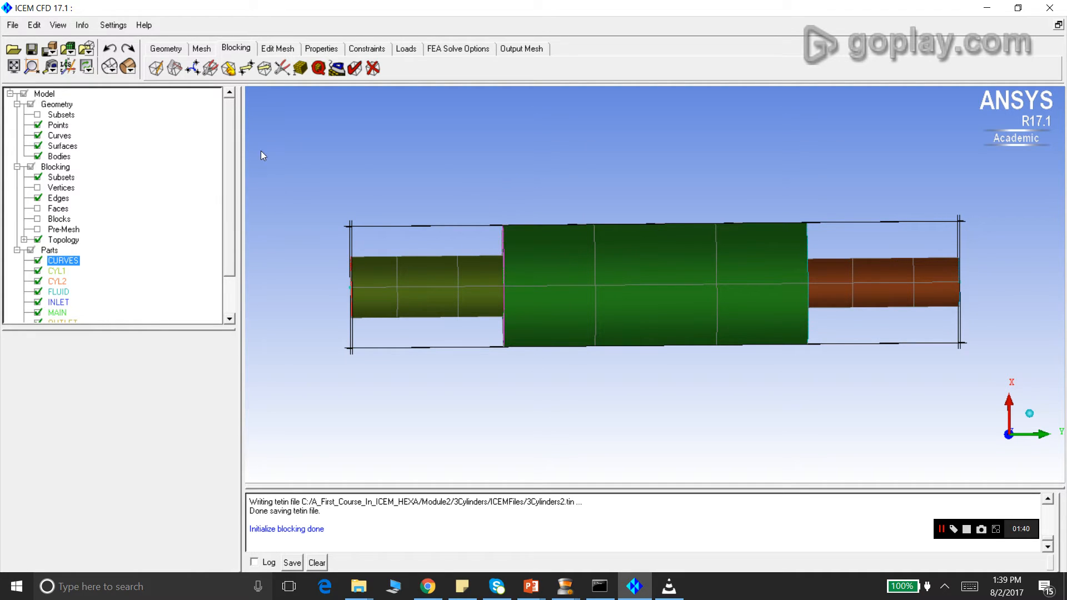
click(175, 68)
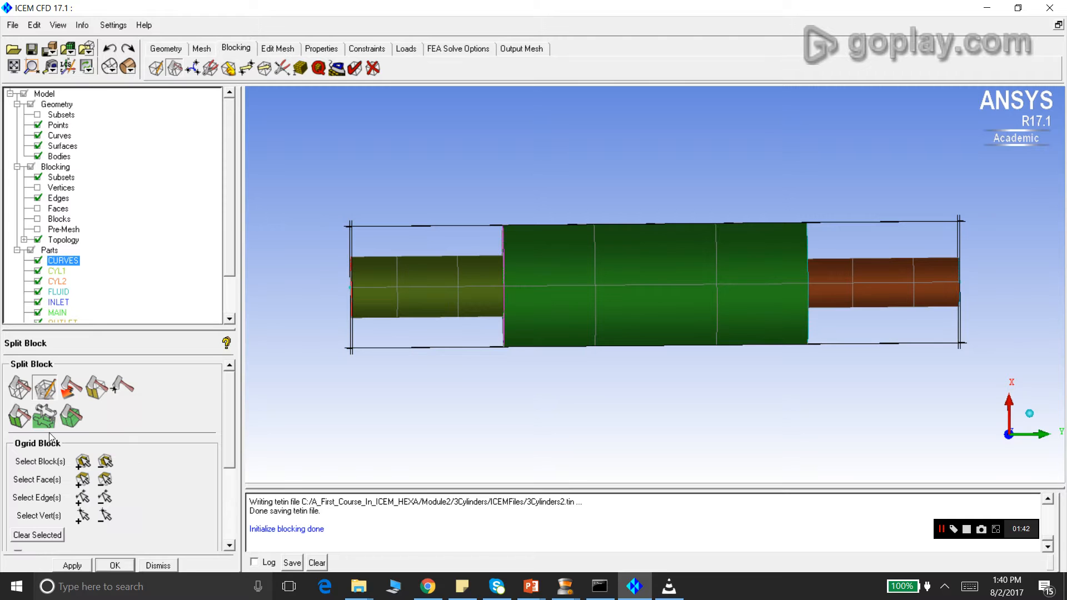
click(16, 387)
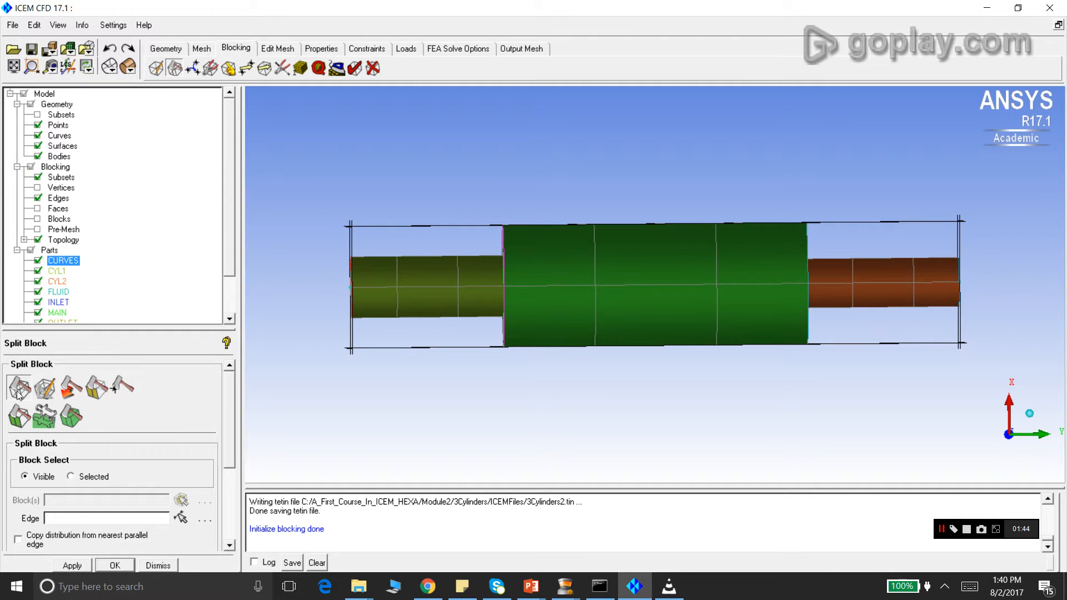
click(181, 517)
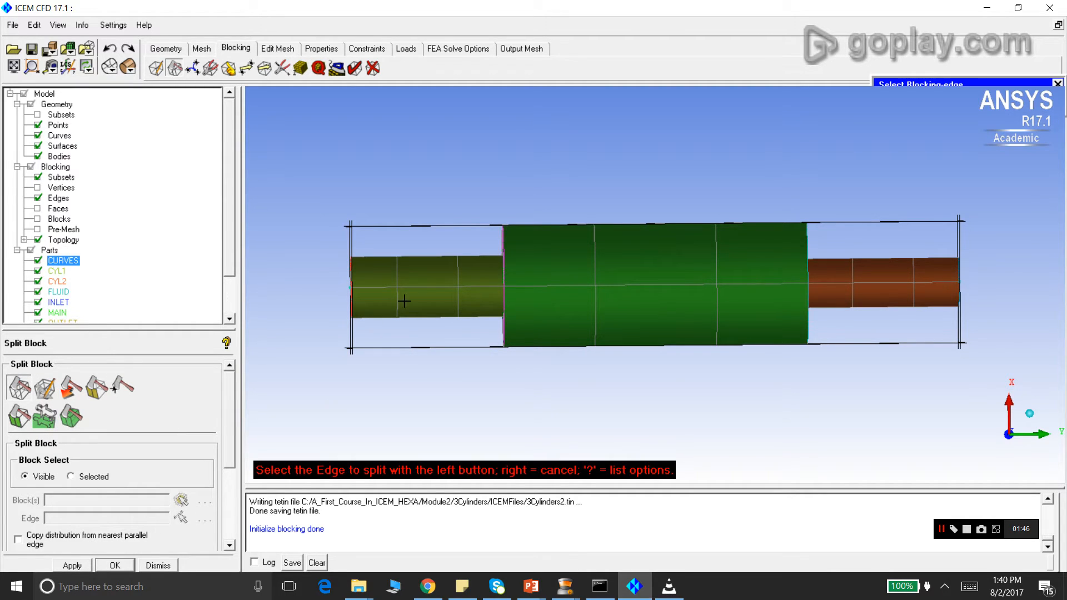
click(484, 225)
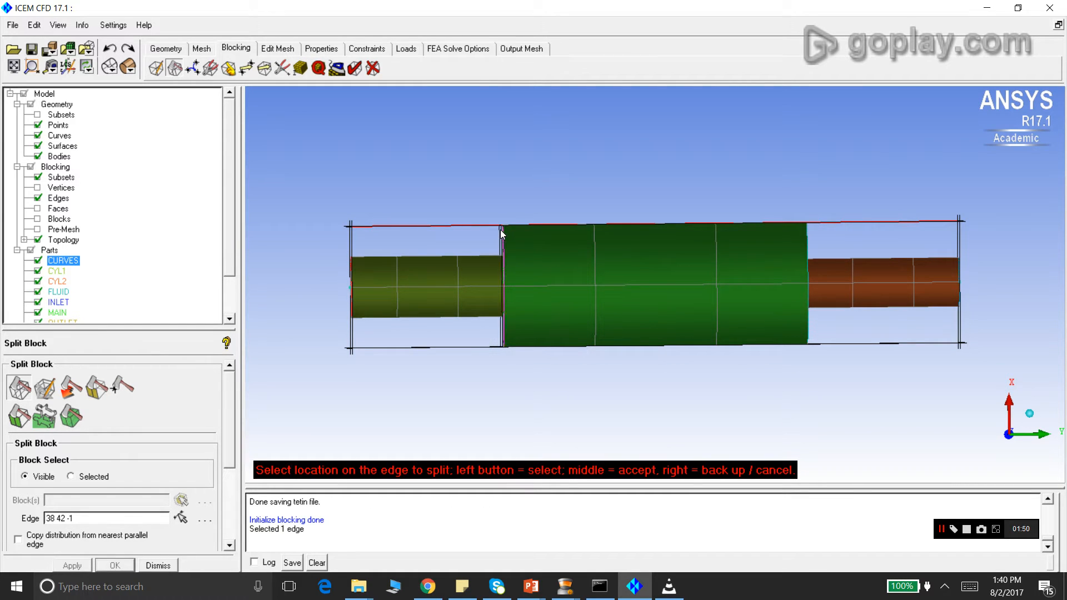
click(504, 234)
middle_click(494, 198)
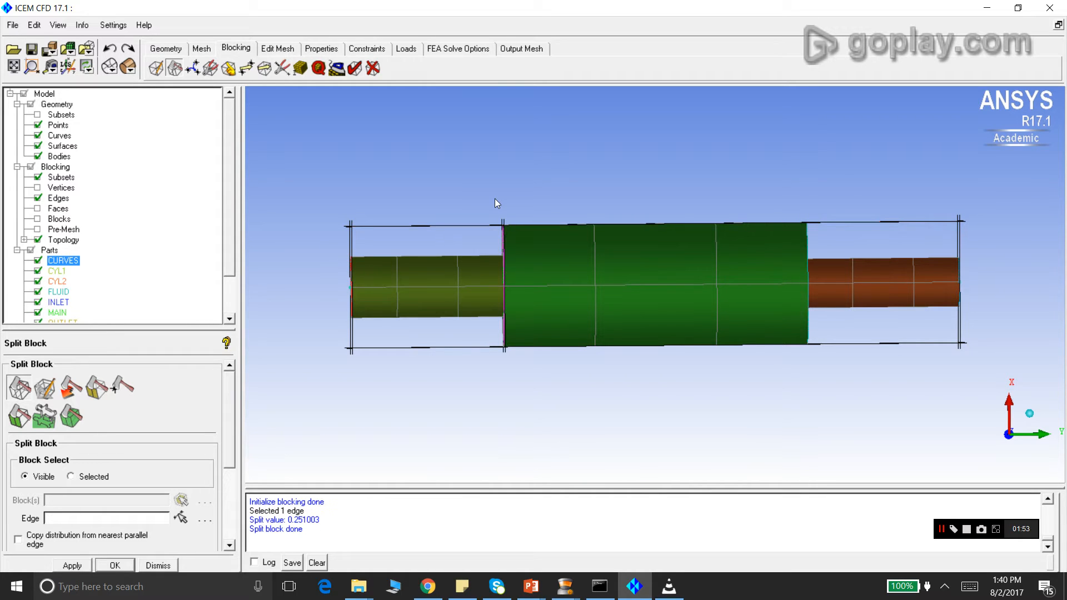
- Split the block at the junction of the main cylinder and the outlet-side small cylinder, and close Split Block
click(180, 518)
click(841, 220)
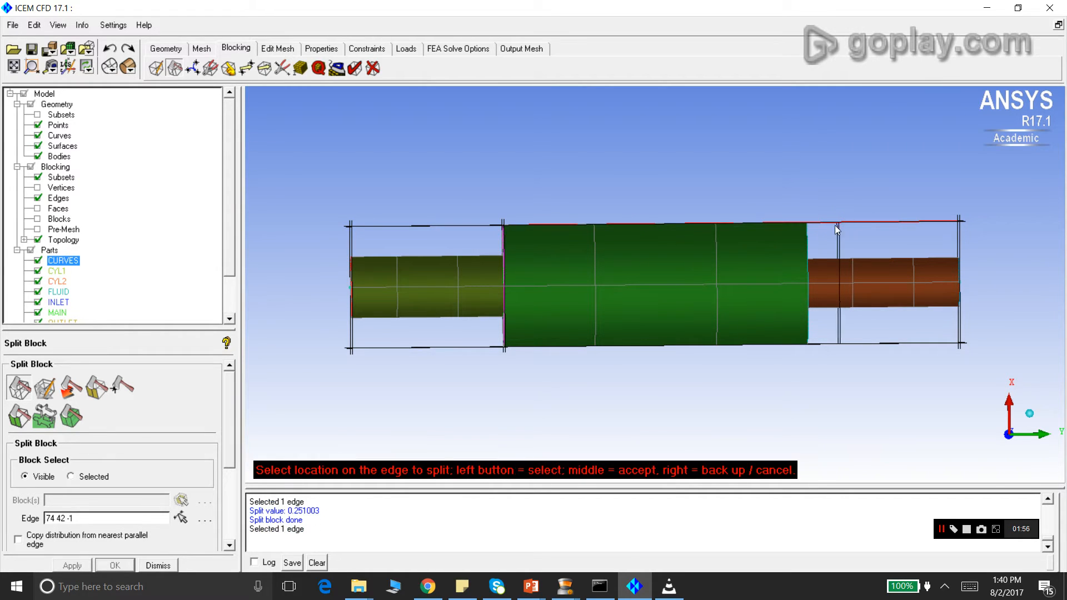
drag(805, 228, 805, 230)
middle_click(754, 176)
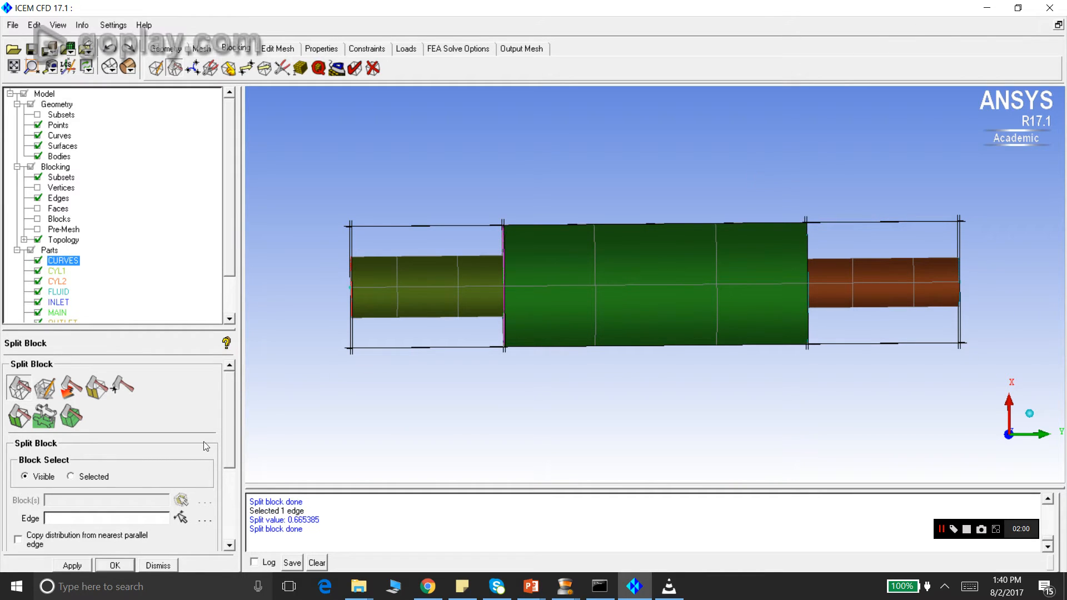
drag(230, 438, 216, 516)
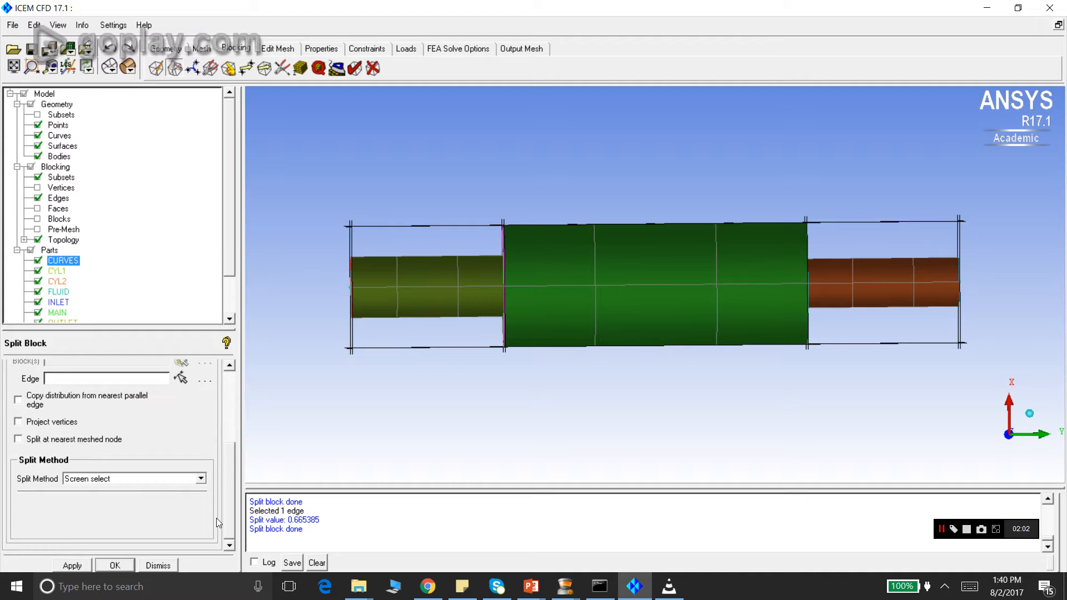
click(159, 565)
- Set the block splitting mode to Ogrid Block and hide the geometry surfaces
drag(396, 350, 439, 387)
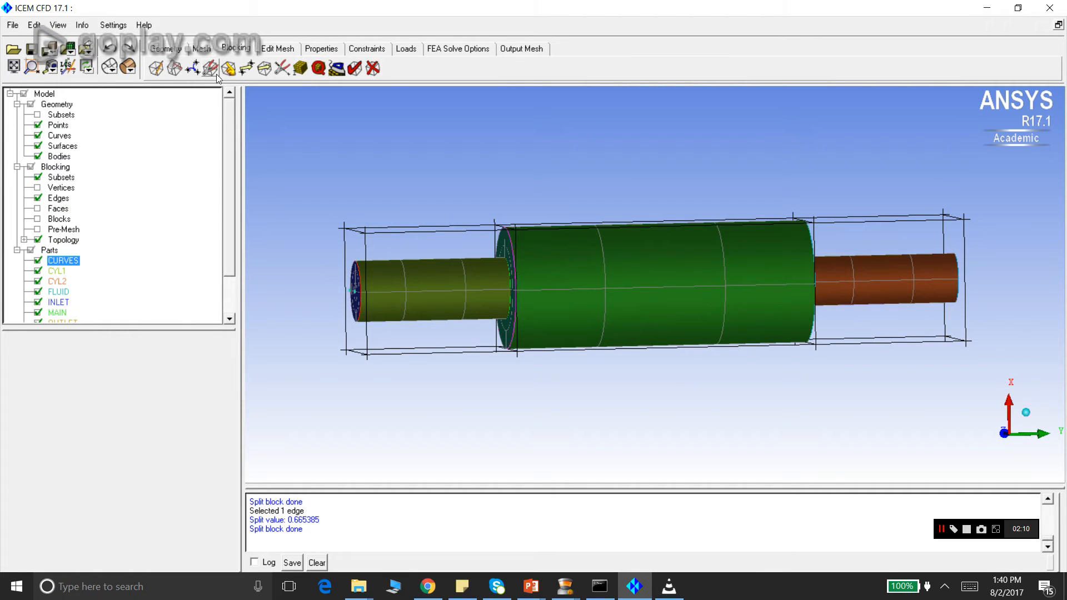
drag(476, 292, 584, 244)
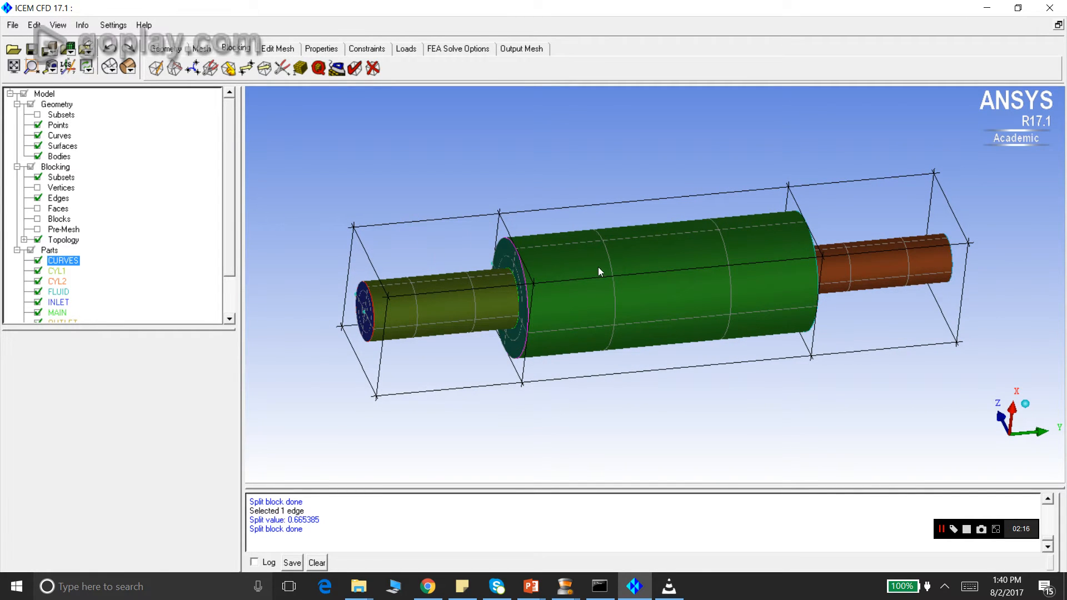
drag(598, 267, 576, 316)
drag(486, 264, 663, 275)
drag(746, 264, 700, 294)
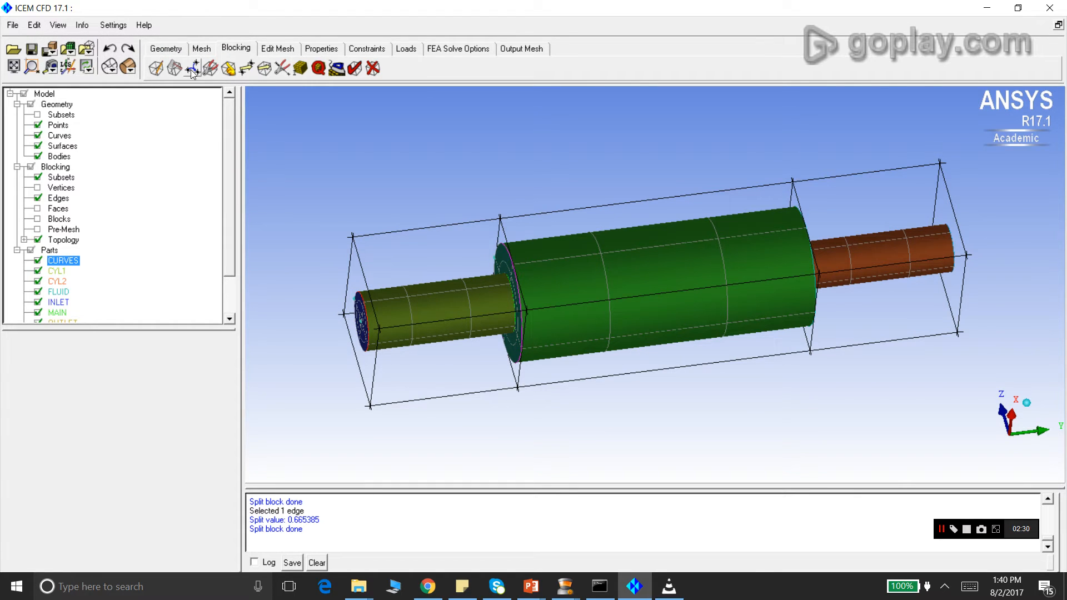
click(174, 67)
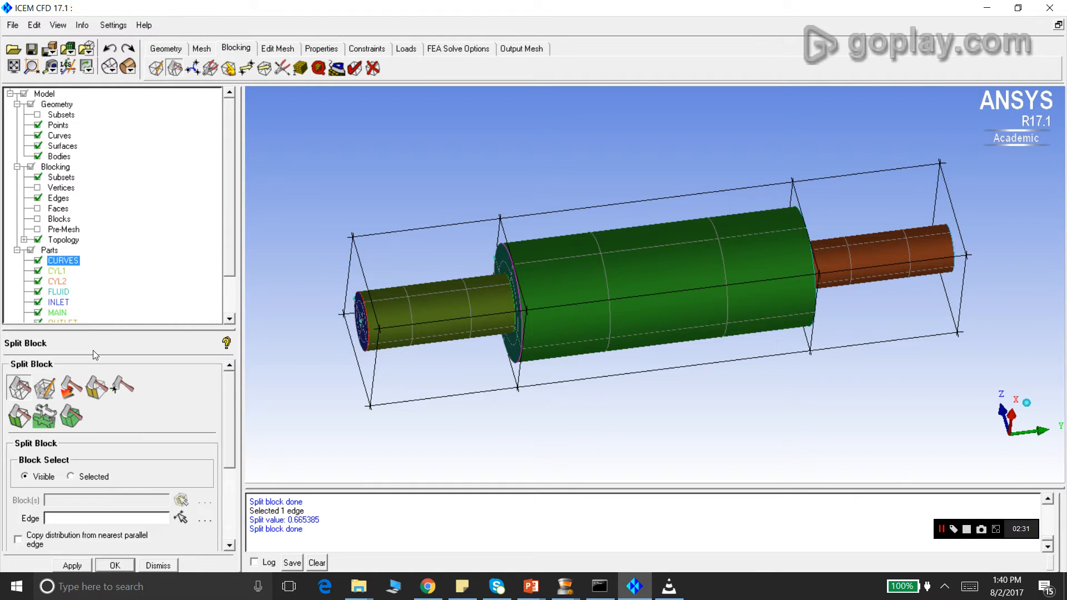
click(45, 388)
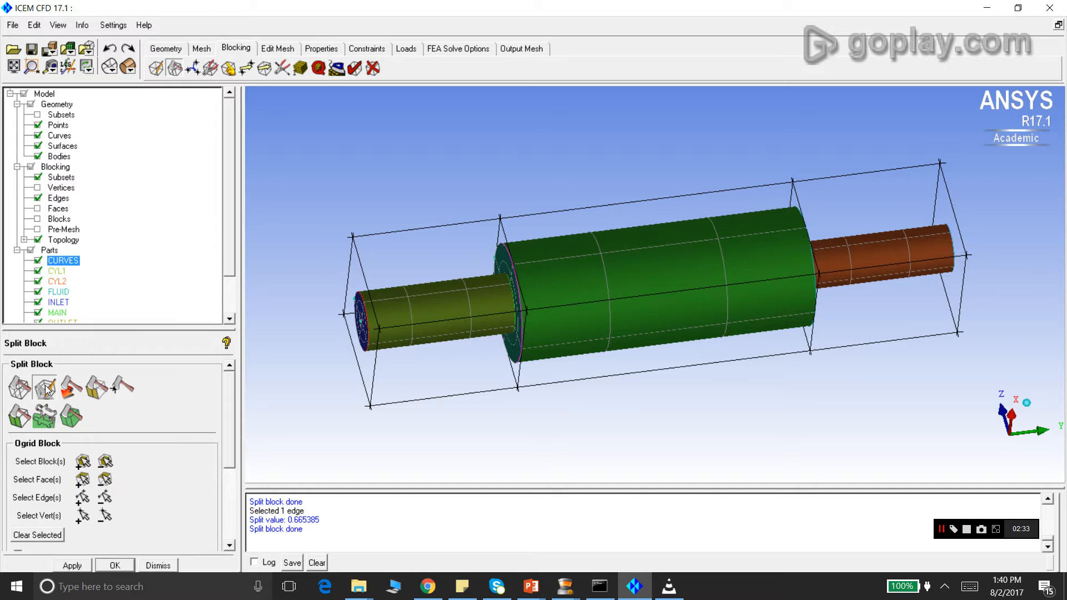
click(38, 146)
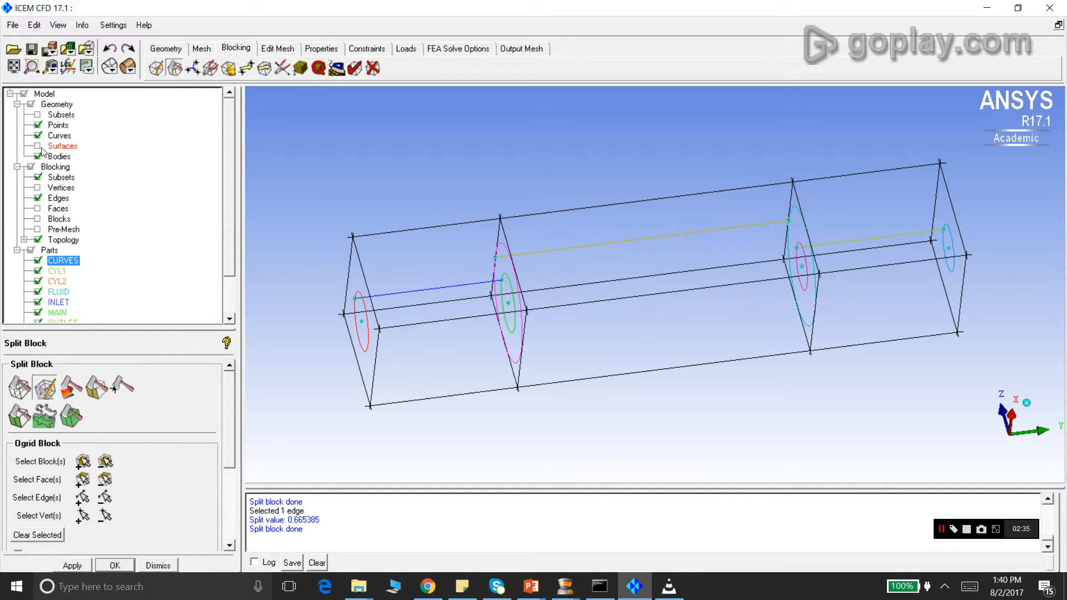
- Create an O-grid through all three visible blocks, passing through the inlet and outlet end faces
click(83, 462)
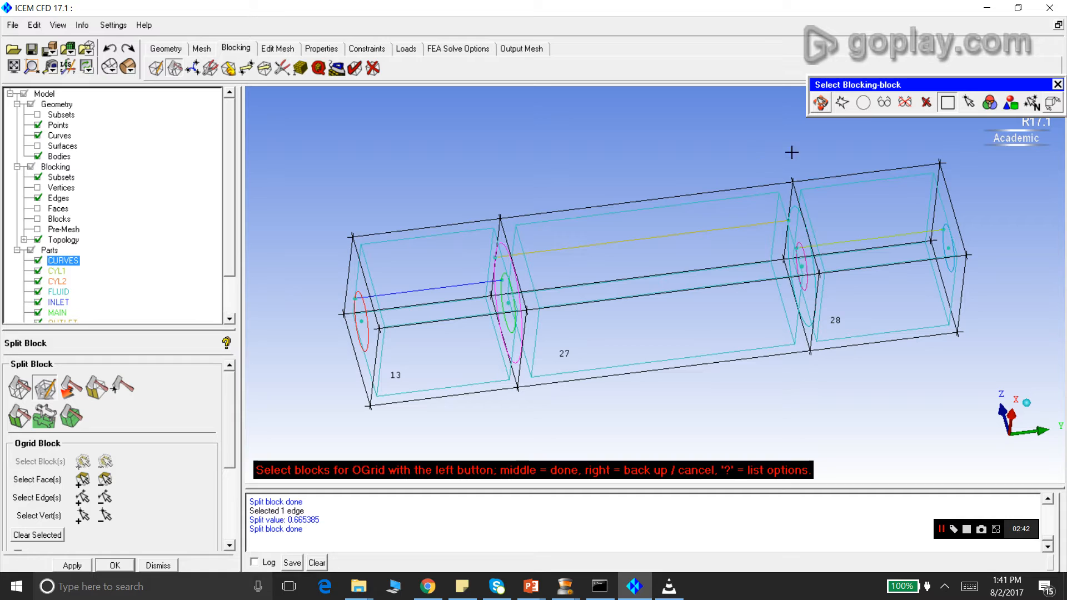
click(884, 105)
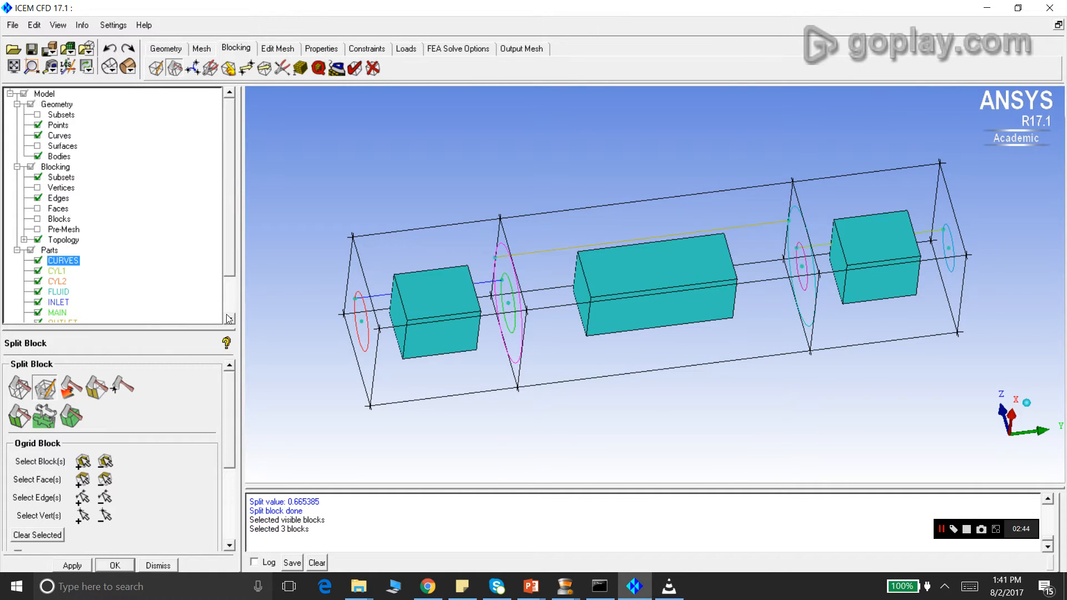
click(82, 479)
click(358, 321)
click(950, 253)
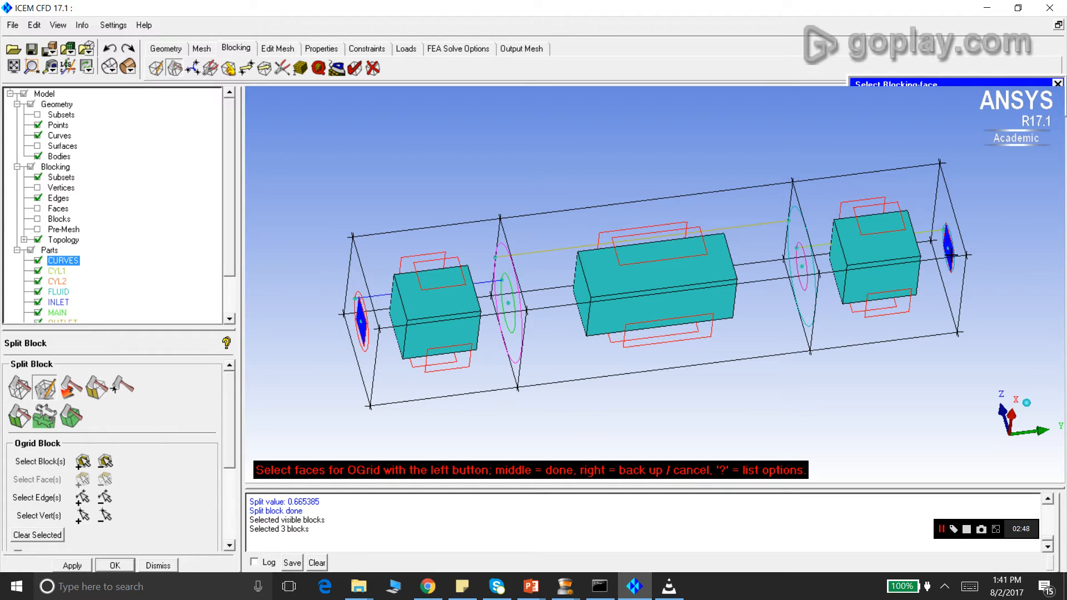
middle_click(543, 168)
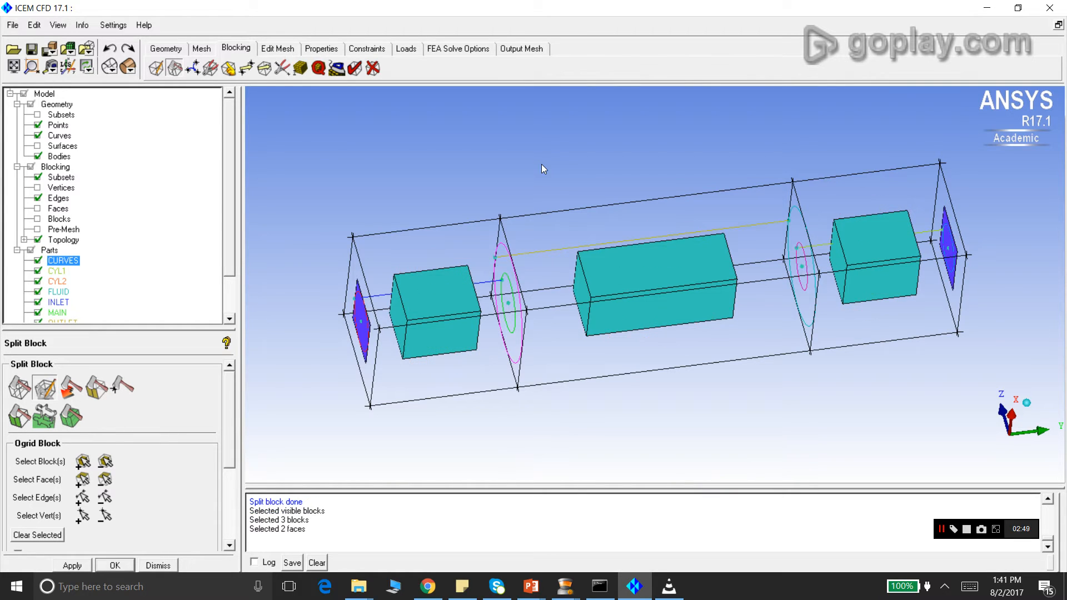
click(67, 565)
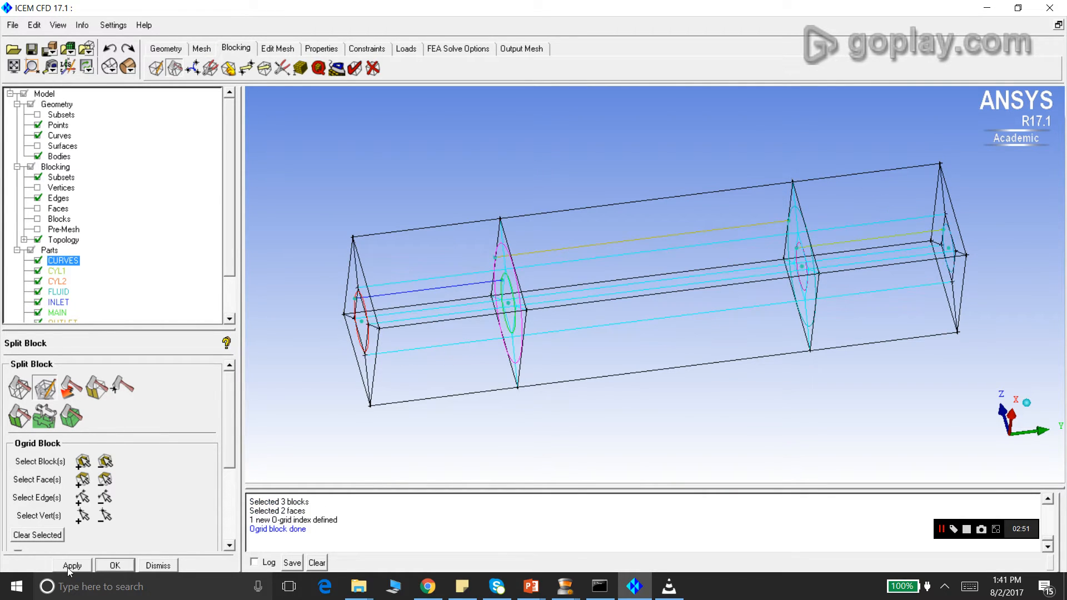
click(156, 565)
drag(419, 326, 480, 277)
scroll(480, 276, down, 2)
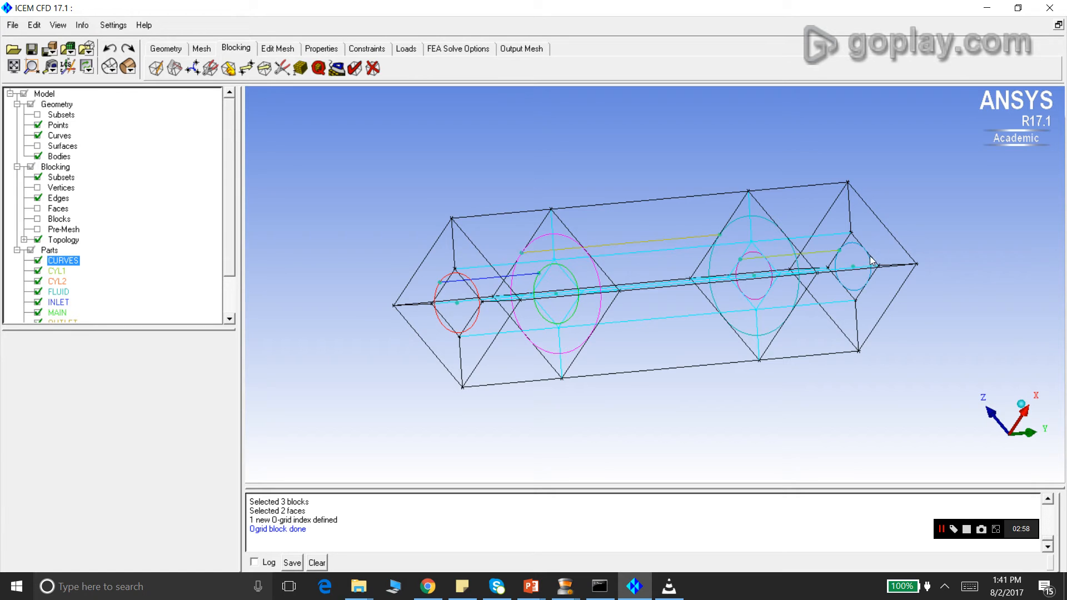
mouse_move(454, 302)
mouse_down()
mouse_move(599, 316)
mouse_move(451, 310)
mouse_up()
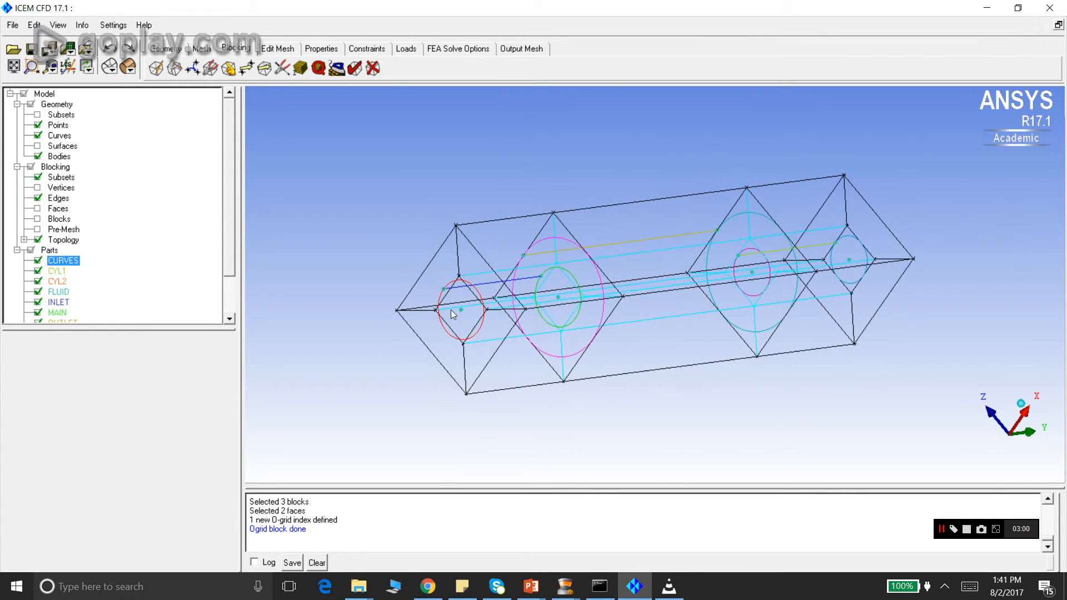
- Select the three central core blocks inside the existing O-grid as the blocks for a second O-grid
scroll(453, 311, up, 1)
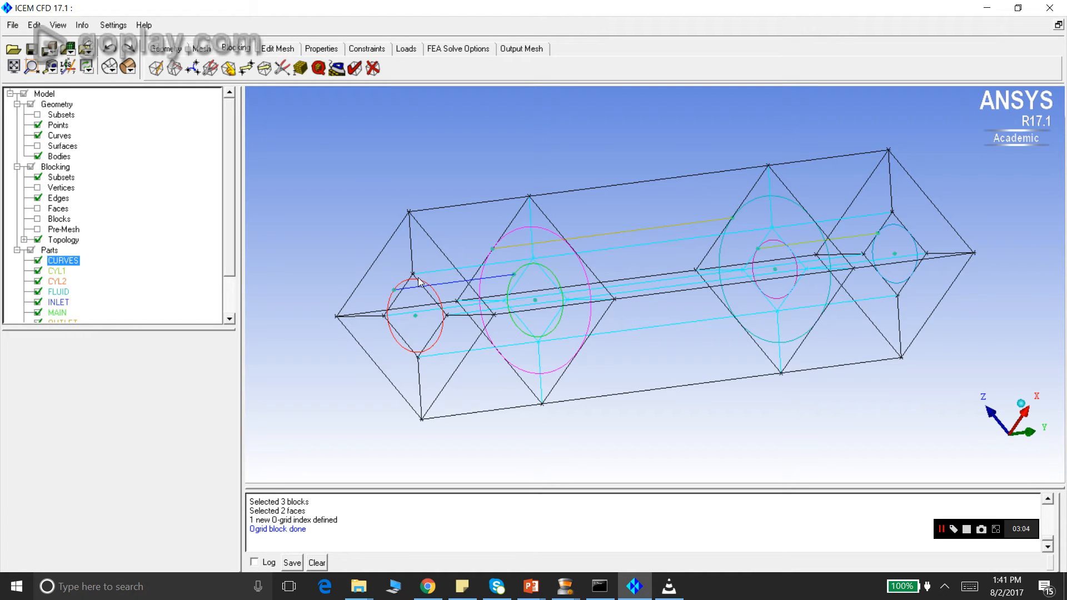
drag(803, 309, 822, 240)
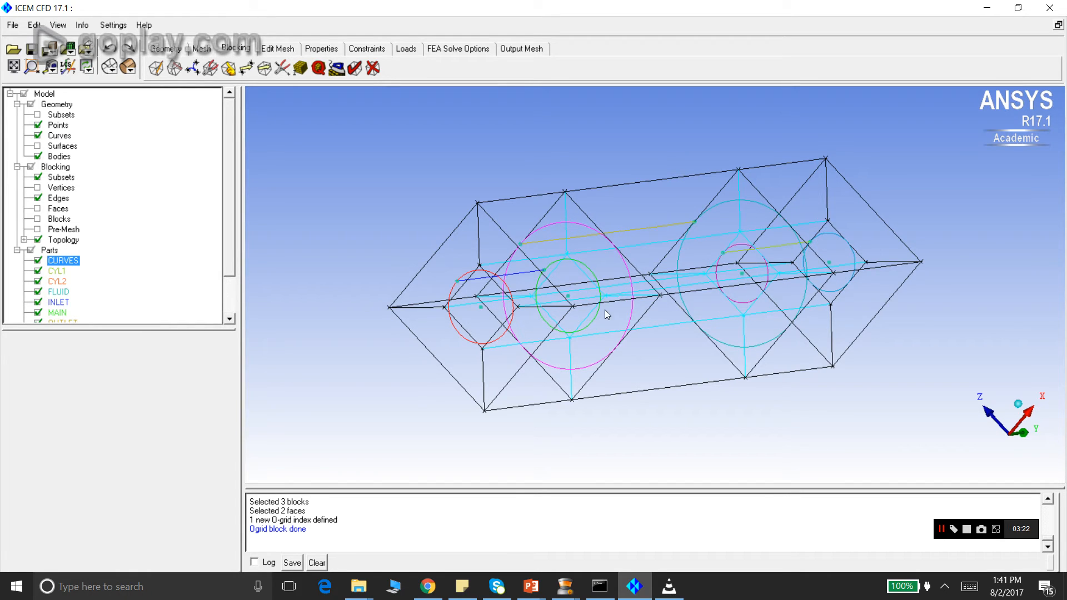
drag(482, 319, 396, 321)
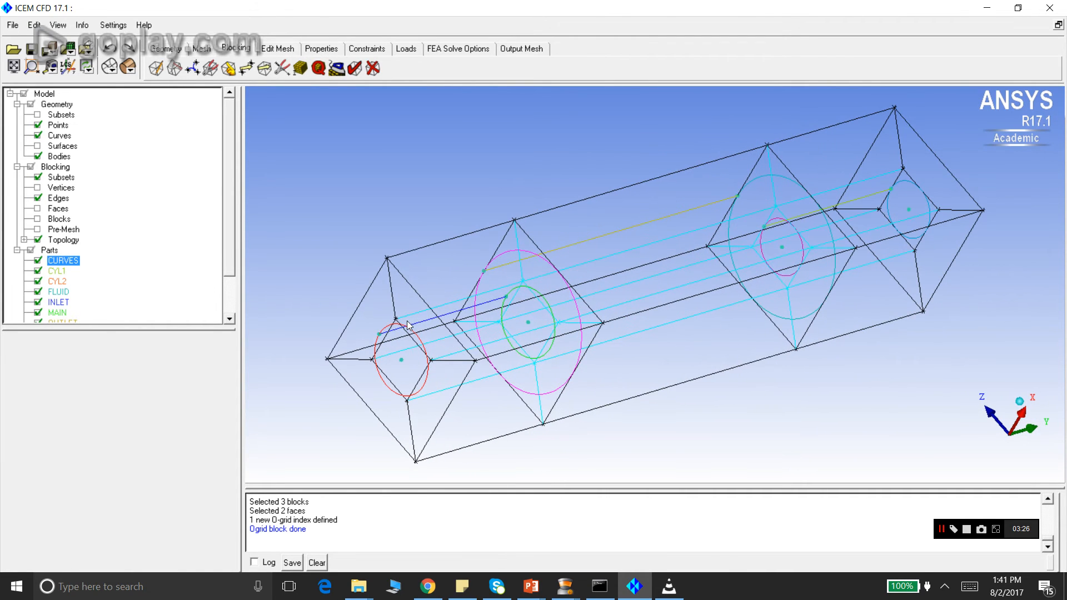
drag(590, 286, 606, 239)
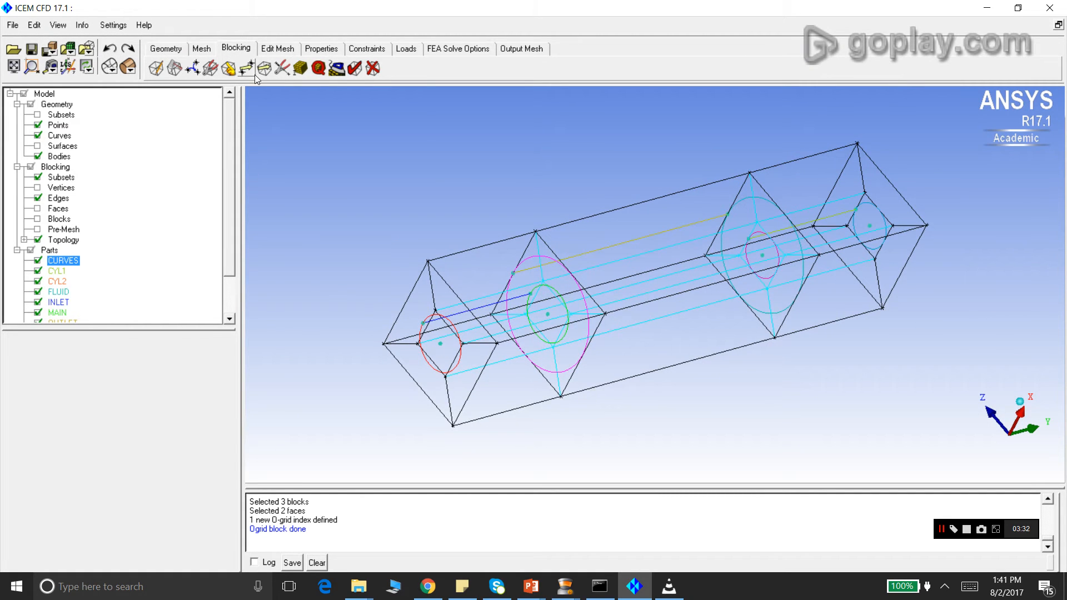
click(177, 76)
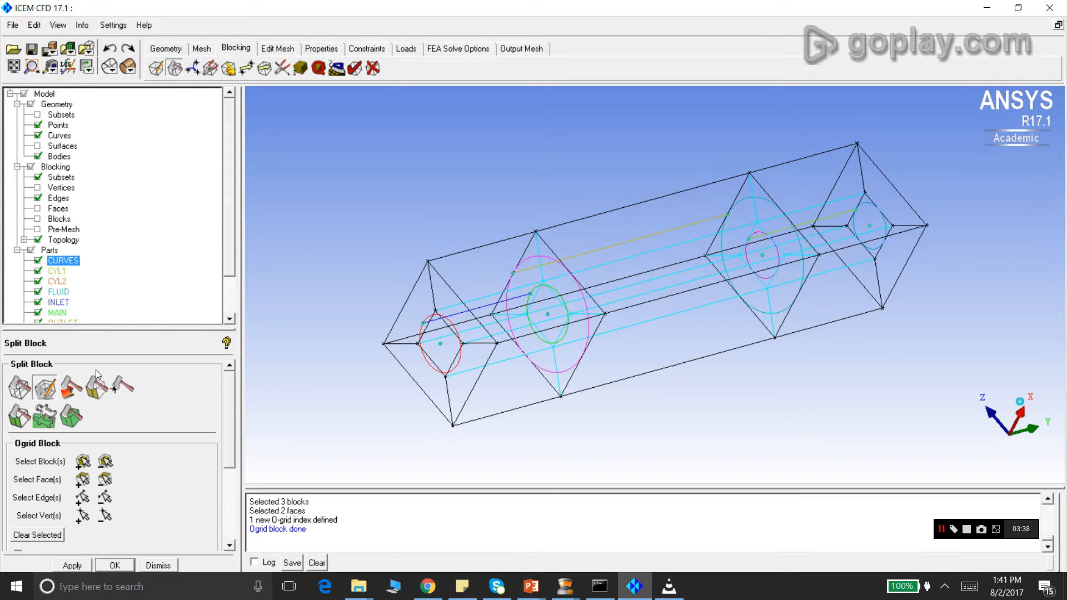
click(83, 462)
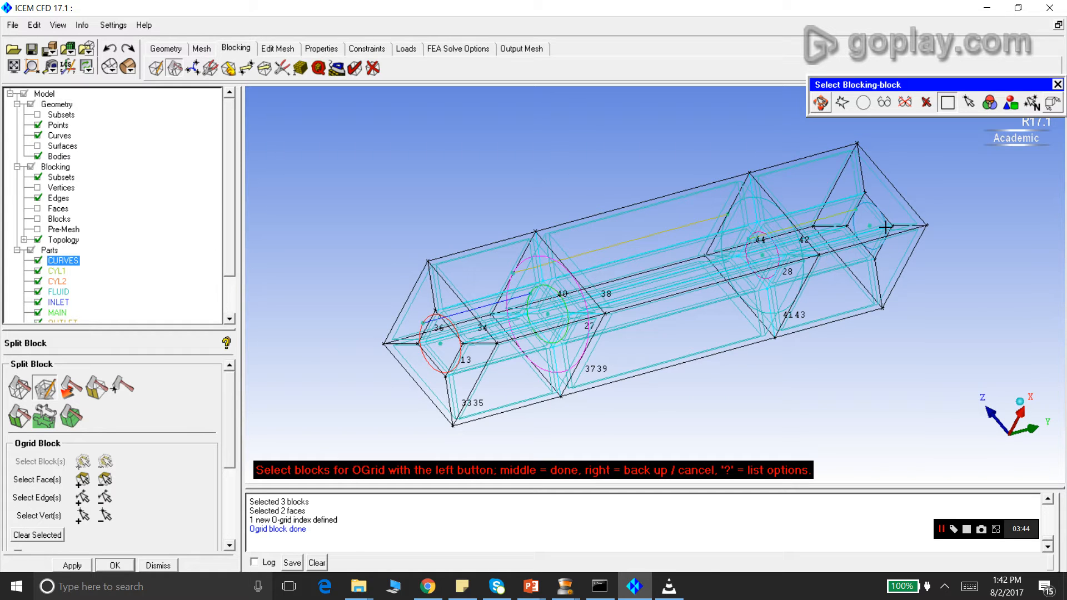
click(446, 358)
click(580, 310)
click(787, 253)
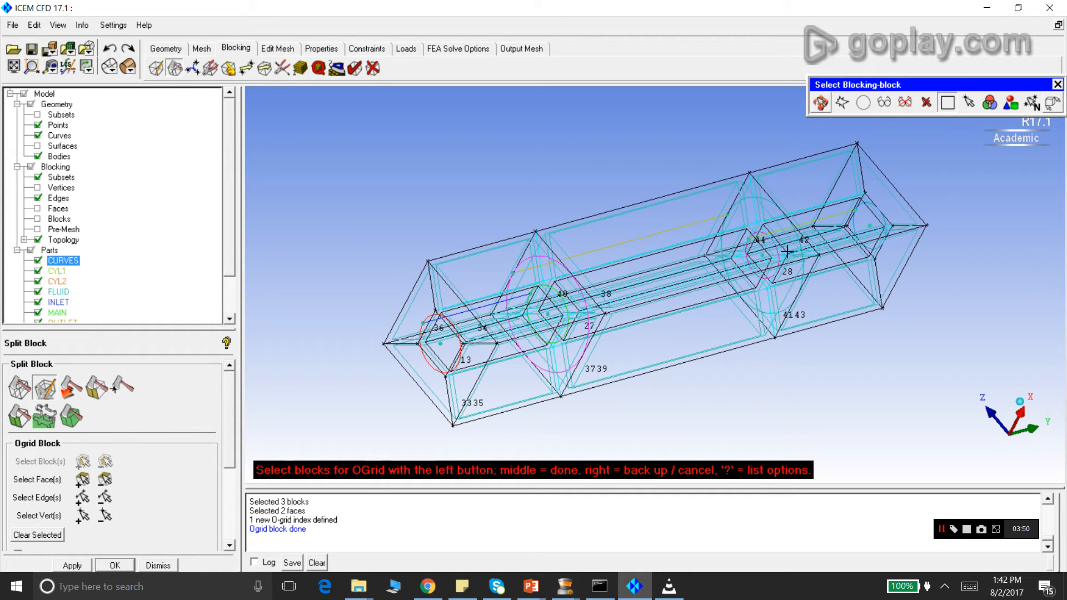
middle_click(505, 193)
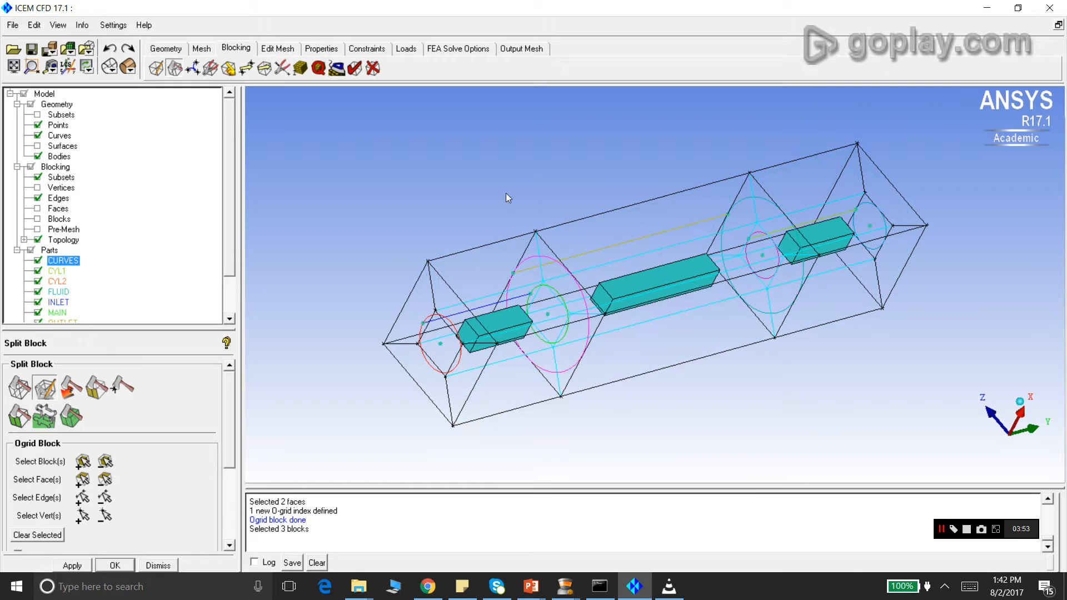
- Pass the second O-grid through the core's inlet and outlet end faces, create it and close Split Block
click(87, 481)
click(440, 343)
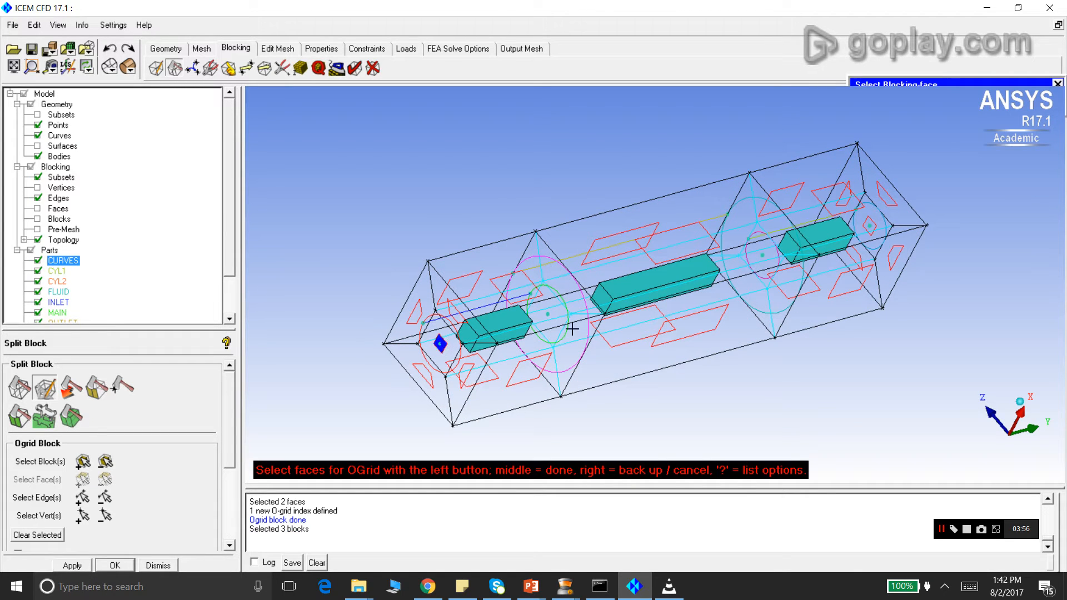
click(870, 228)
middle_click(534, 174)
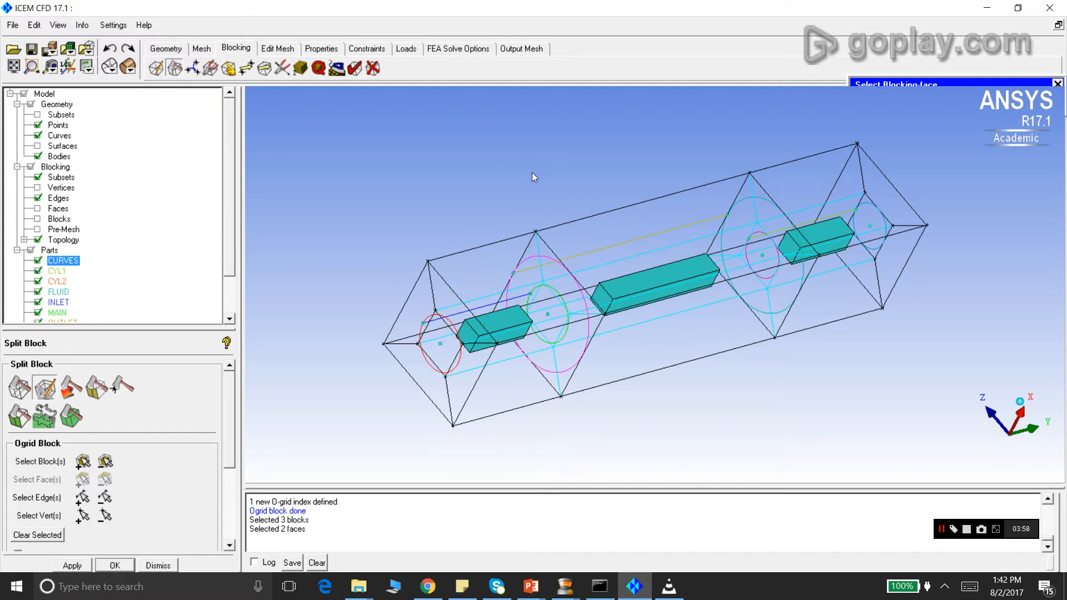
click(72, 565)
click(155, 566)
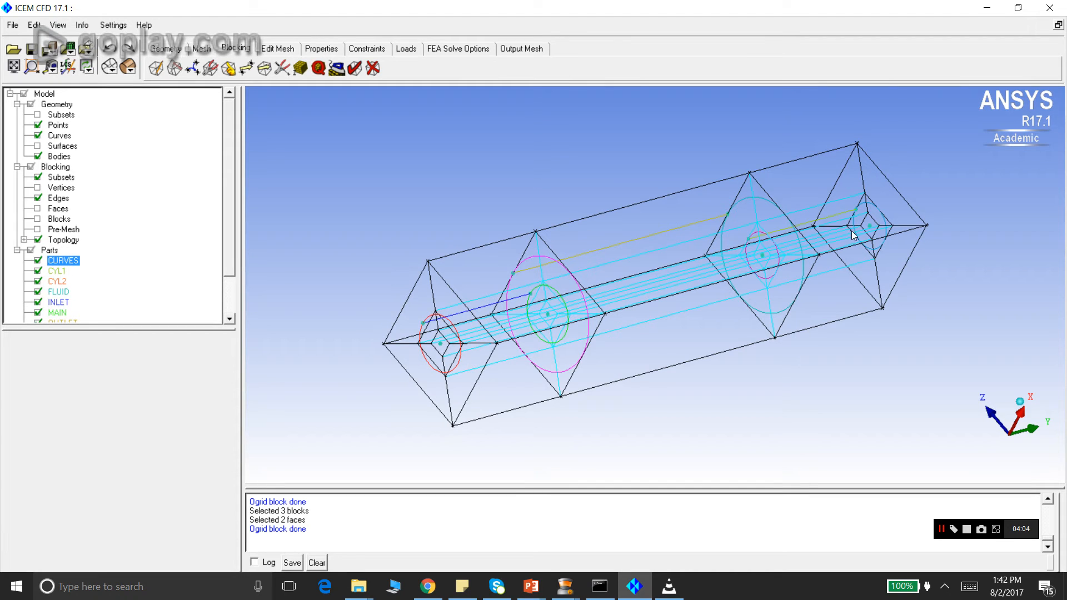
- Associate the four outermost block edges at the inlet-side junction with the main cylinder's large circular curve srf.05.C0
drag(559, 260, 687, 327)
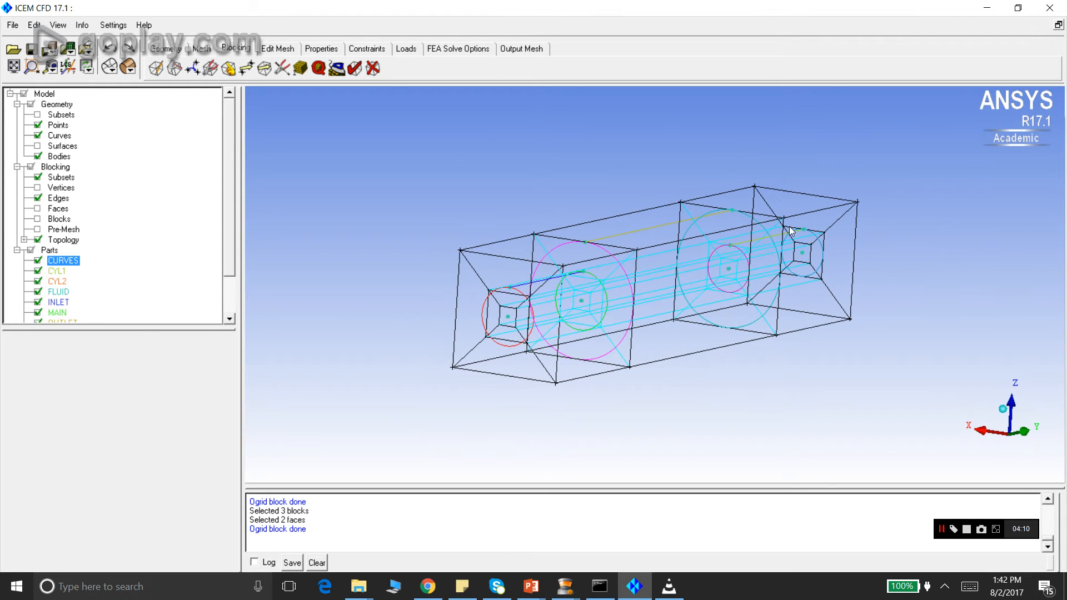
drag(440, 298, 608, 292)
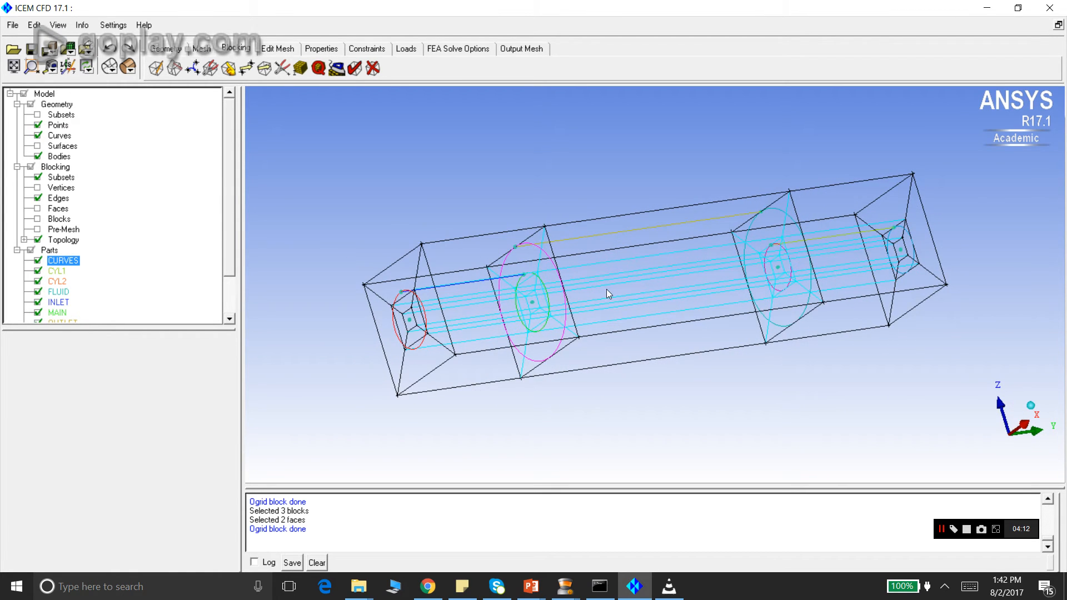
click(229, 68)
click(44, 387)
drag(515, 222, 522, 266)
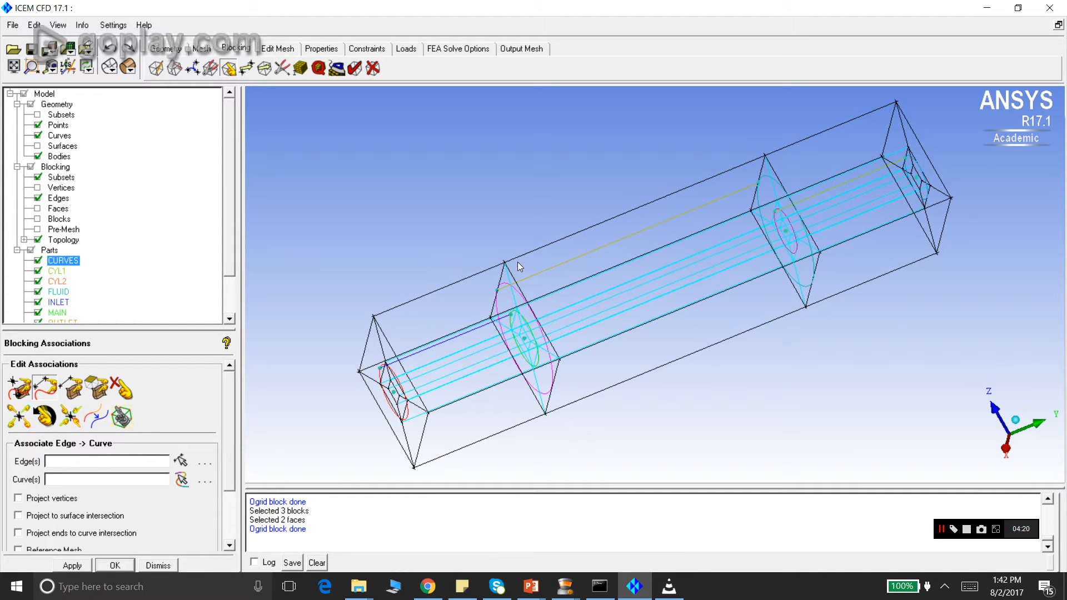
click(180, 461)
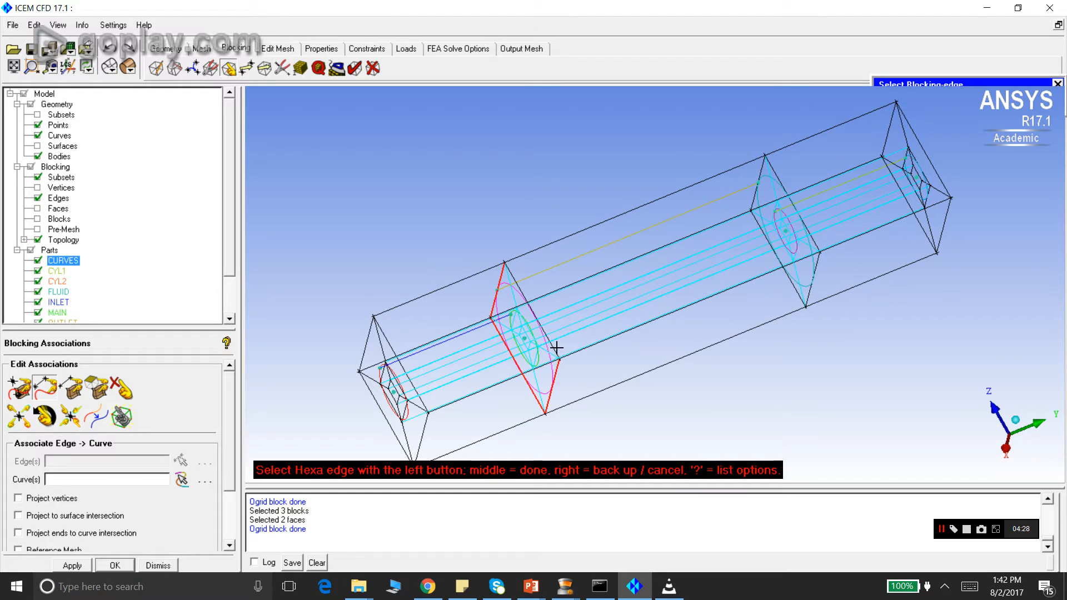
middle_click(431, 202)
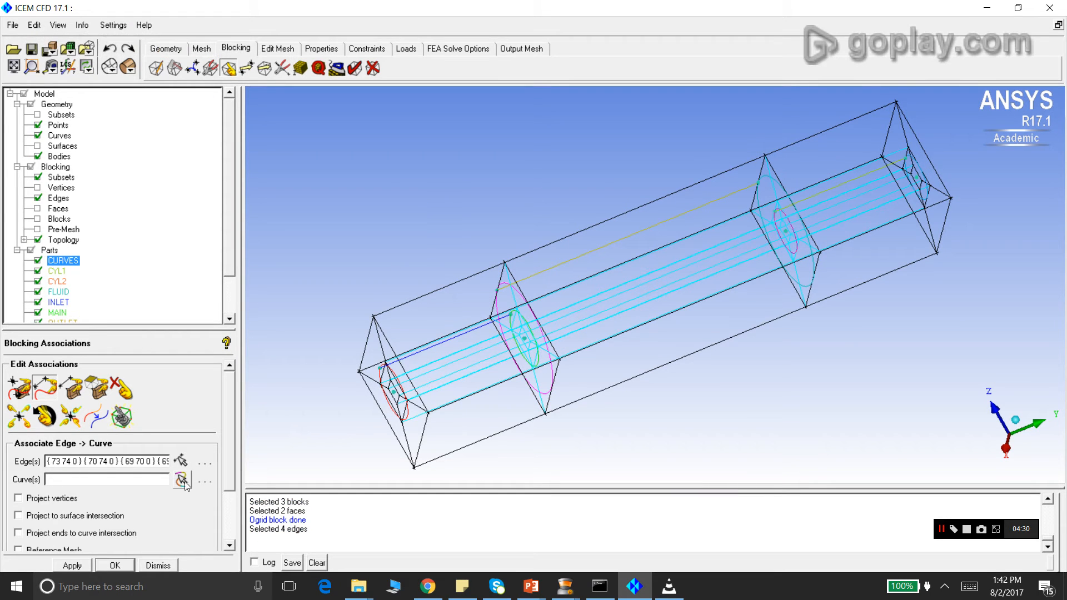
click(182, 479)
click(547, 390)
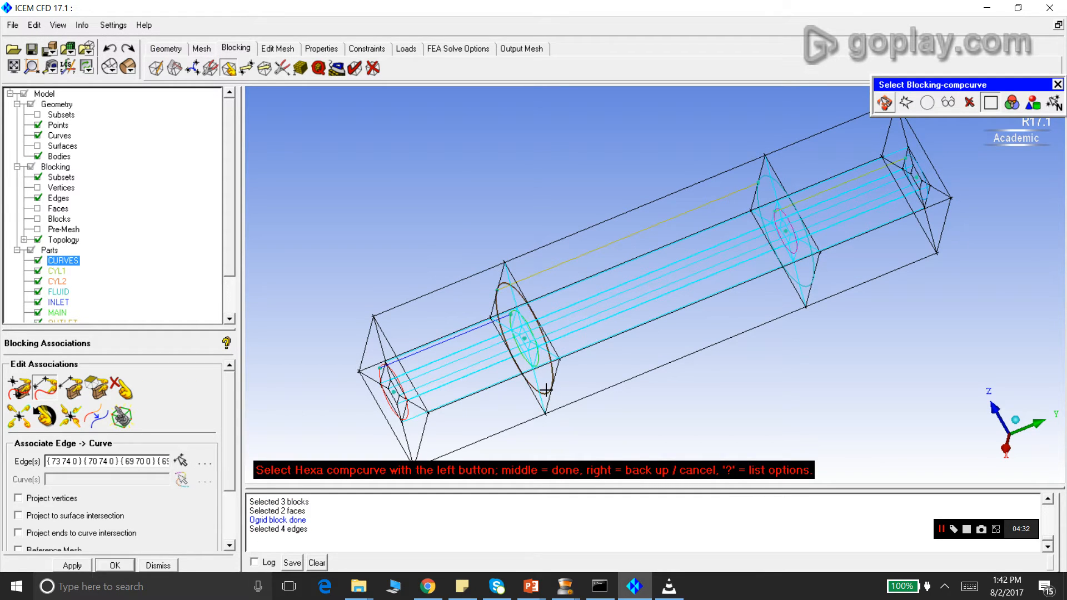
middle_click(453, 171)
click(76, 566)
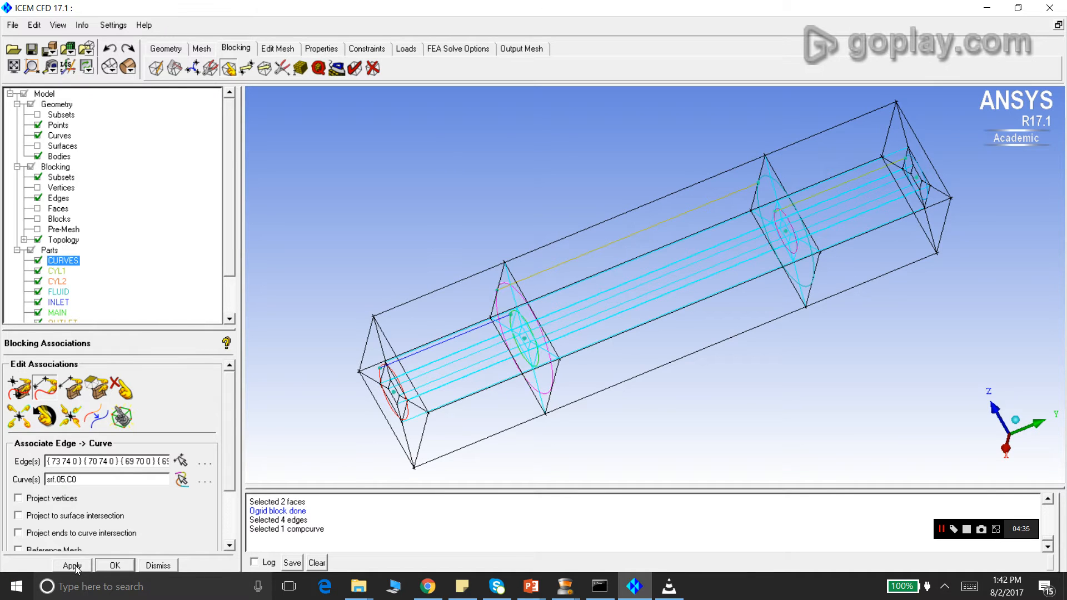
- Associate the four outermost block edges at the outlet-side junction with the main cylinder's large circular curve srf.05.C1
click(180, 461)
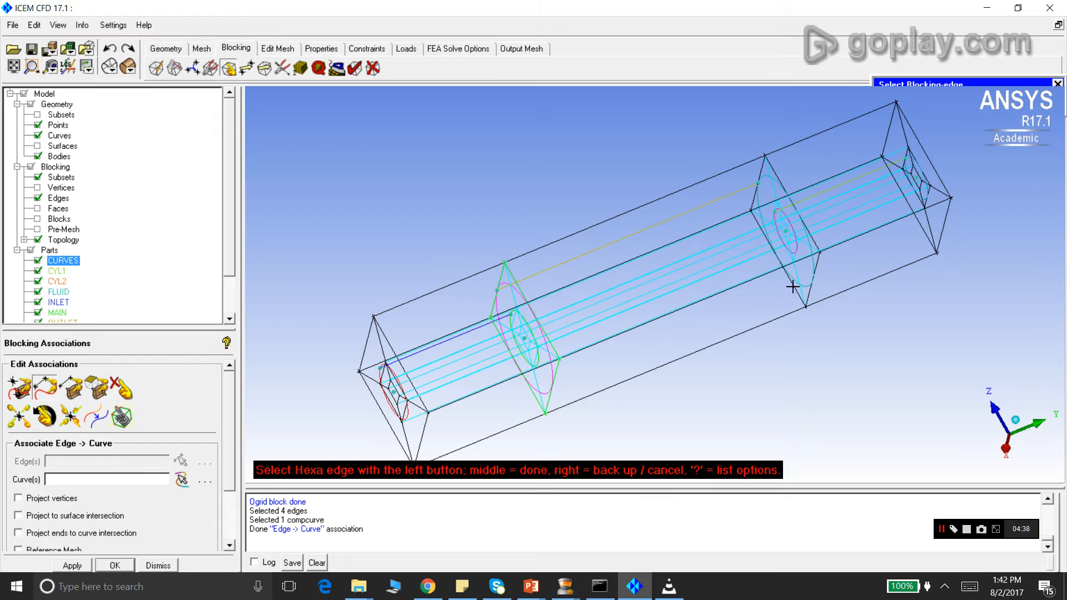
click(753, 201)
middle_click(828, 368)
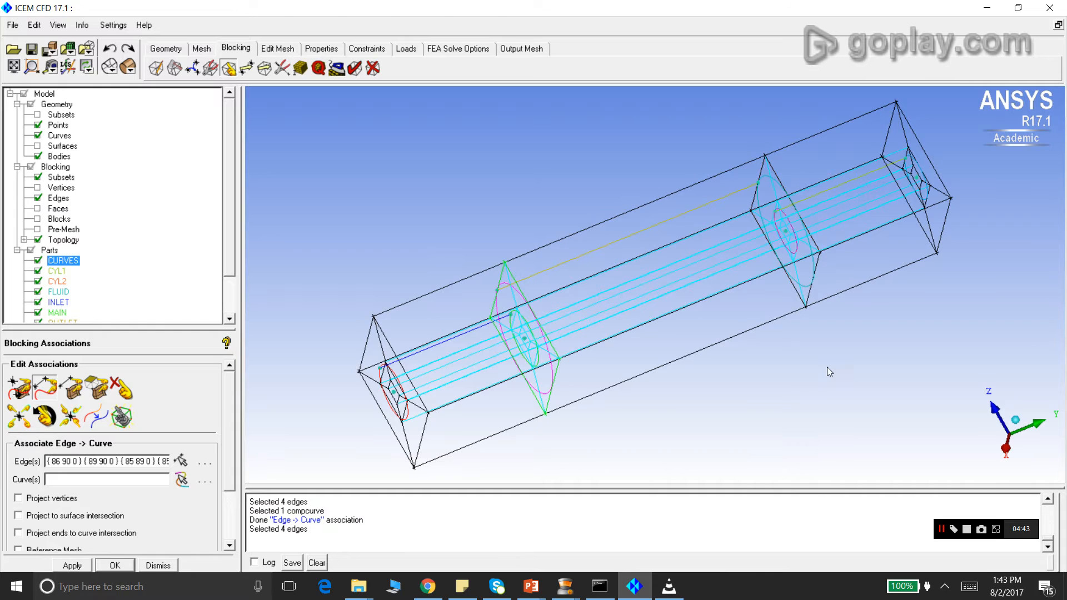
click(181, 479)
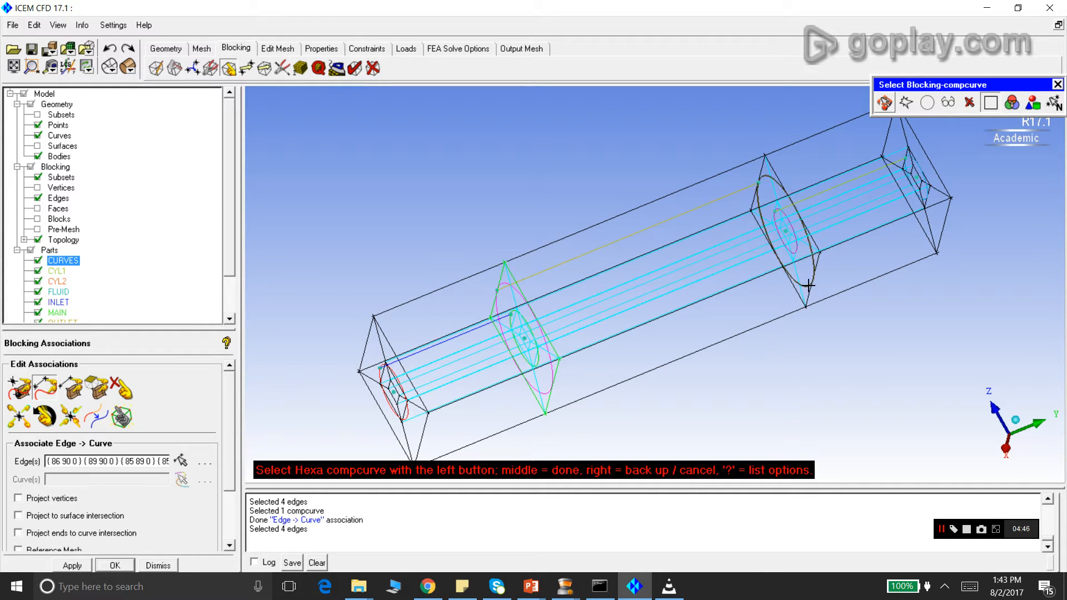
middle_click(835, 381)
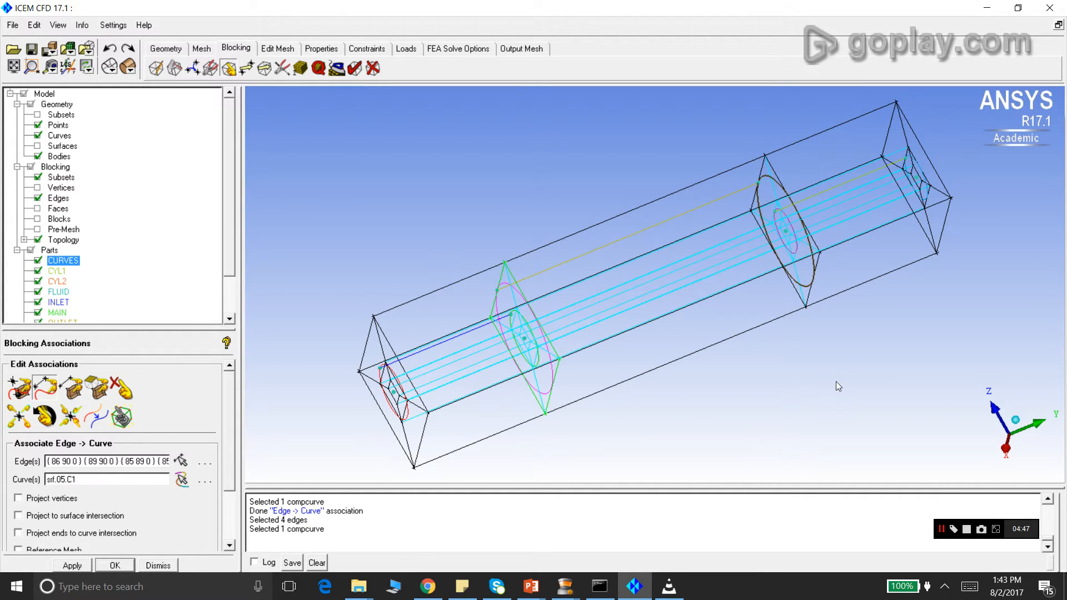
click(72, 566)
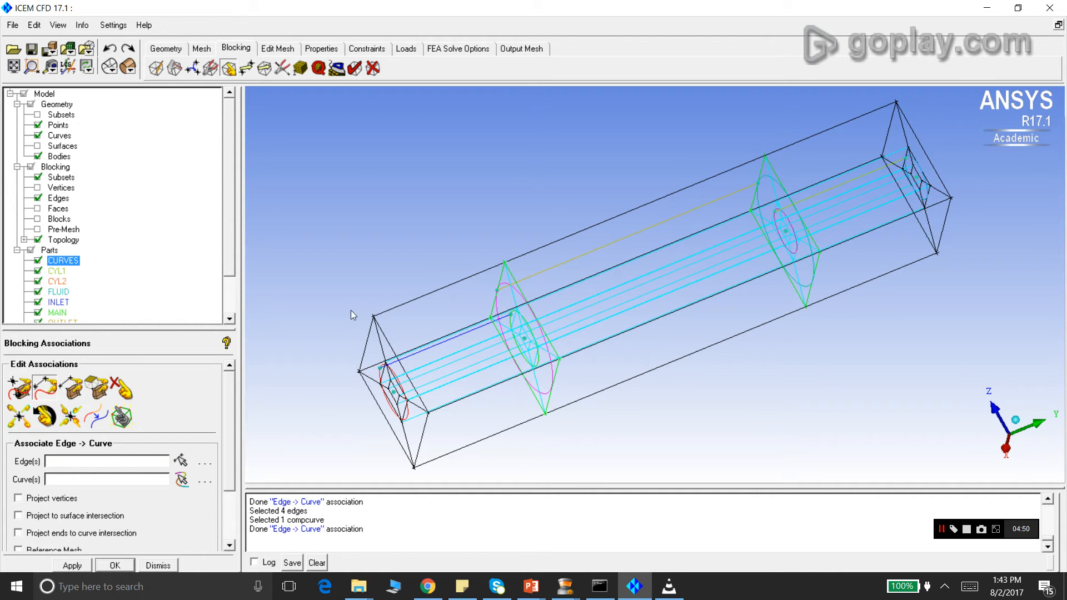
- Associate the four edges of the first O-grid's square on the inlet face with the inlet circle srf.04.C0
drag(358, 385, 630, 265)
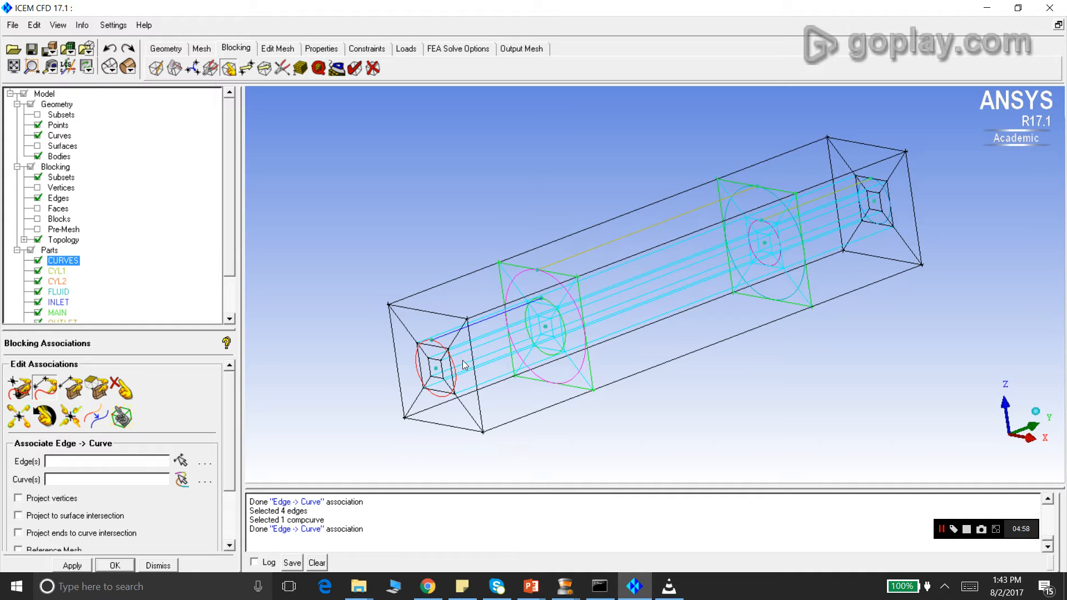
drag(463, 360, 439, 365)
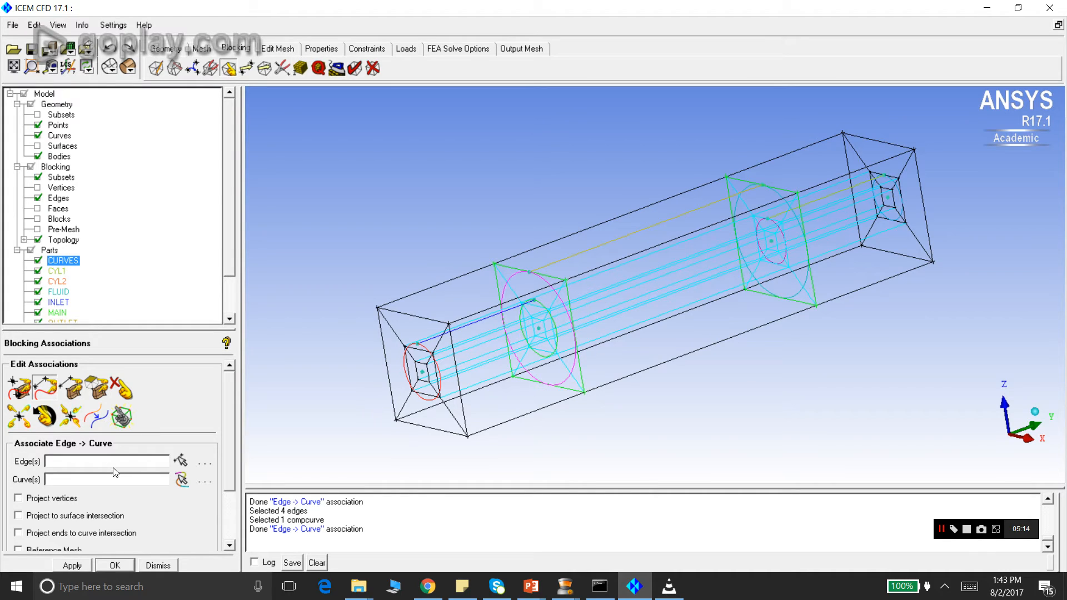
click(181, 461)
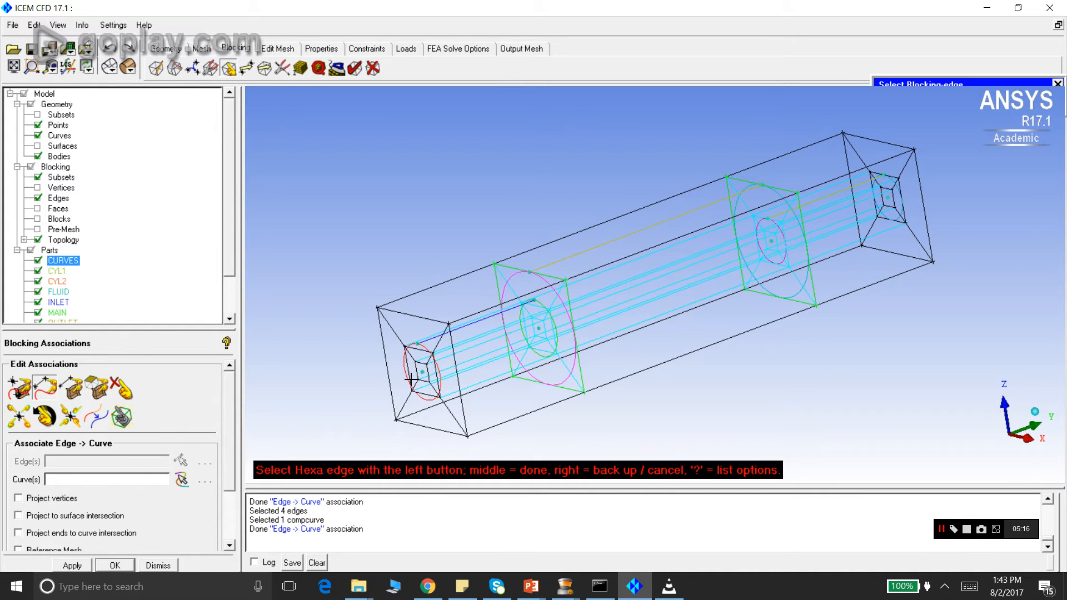
click(419, 350)
click(436, 379)
click(430, 396)
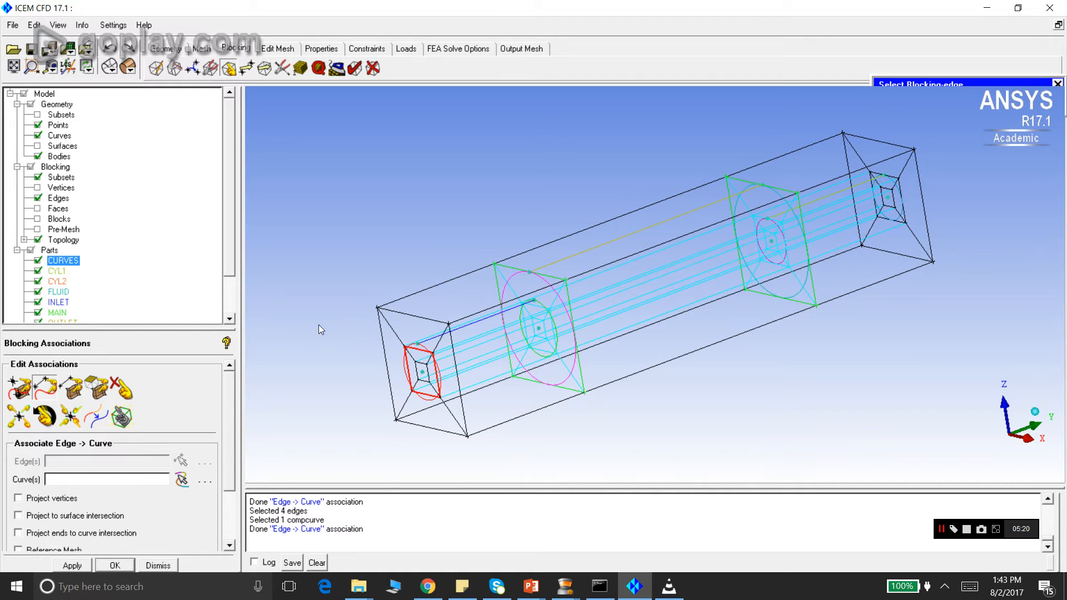
middle_click(350, 331)
click(181, 479)
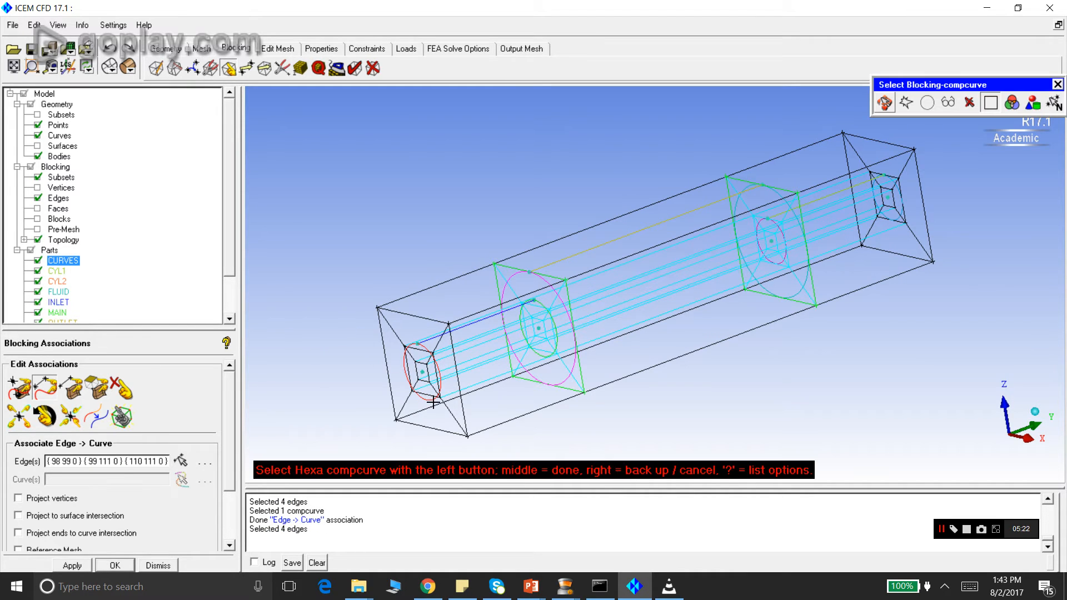
middle_click(331, 340)
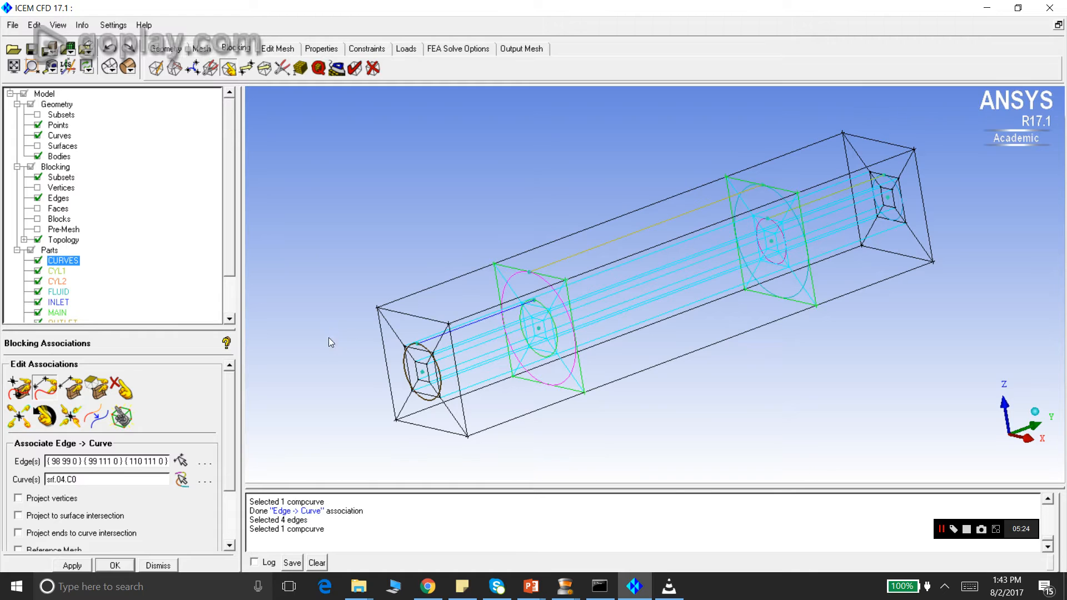
click(81, 565)
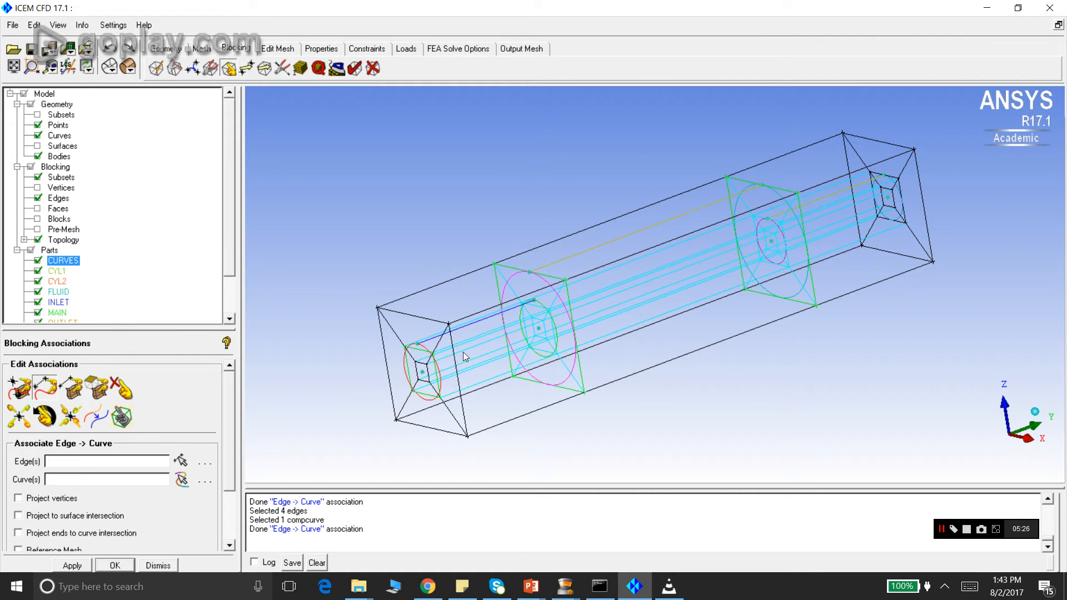
- Associate the four edges of the first O-grid's square at the inlet-side junction with the small circle srf.04.C1
scroll(478, 348, up, 2)
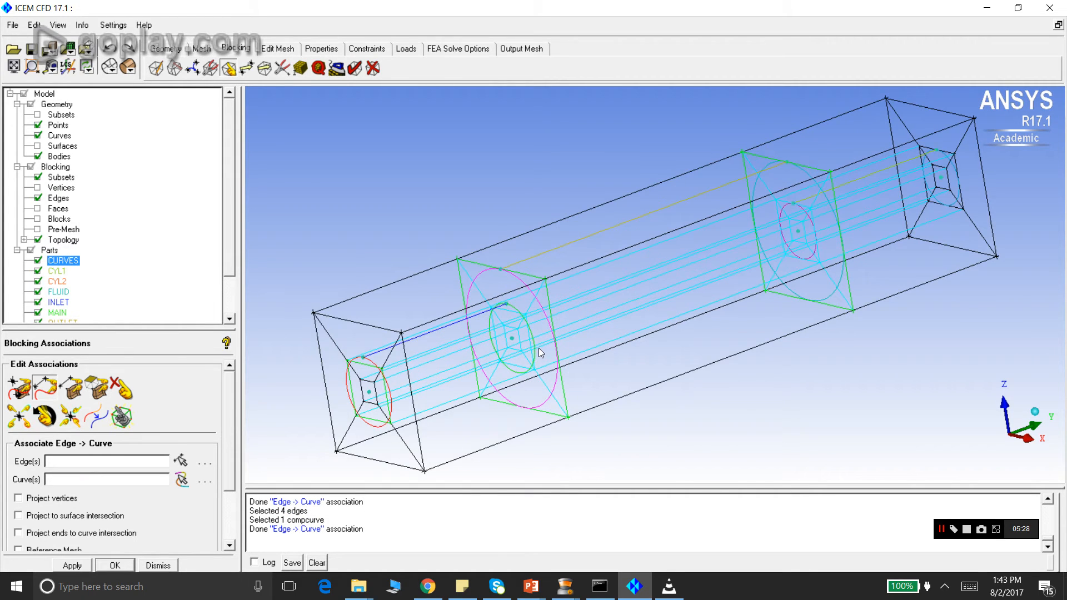
click(180, 461)
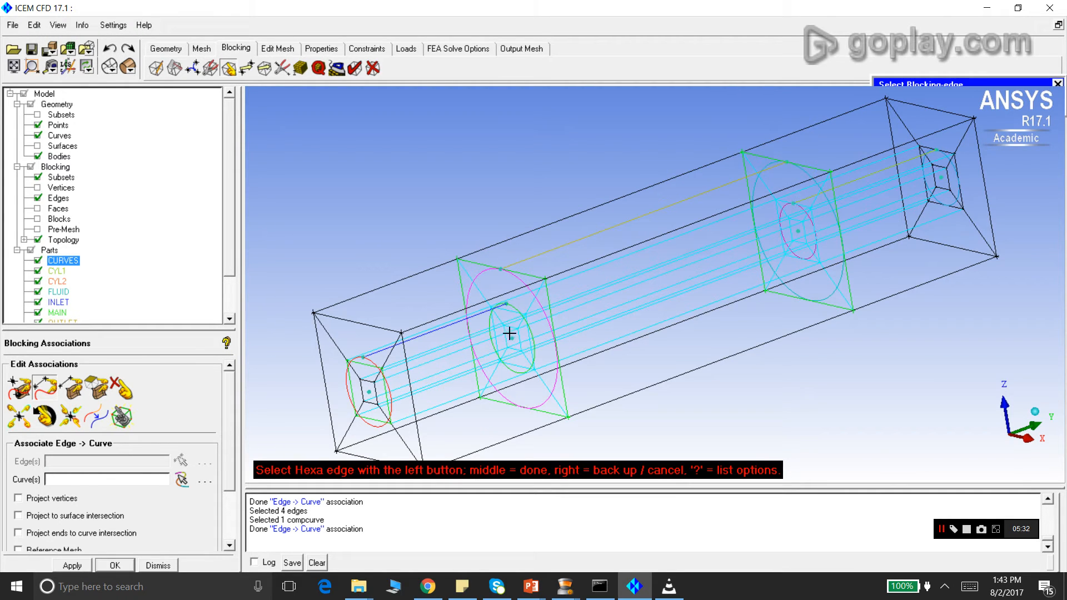
click(511, 313)
click(527, 328)
click(498, 337)
right_click(497, 337)
right_click(497, 338)
click(495, 334)
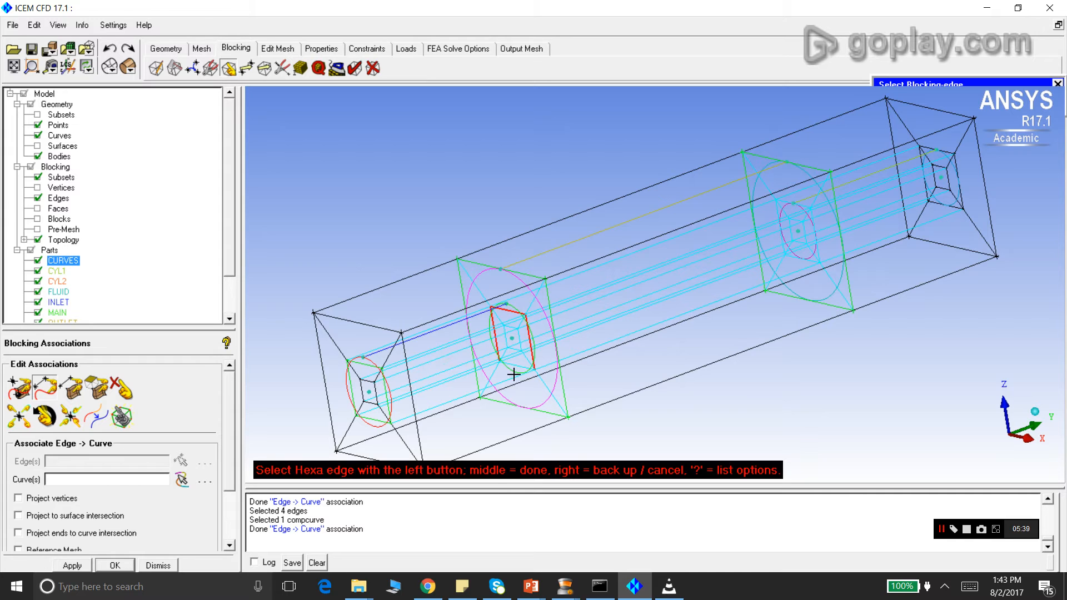
middle_click(371, 224)
click(185, 481)
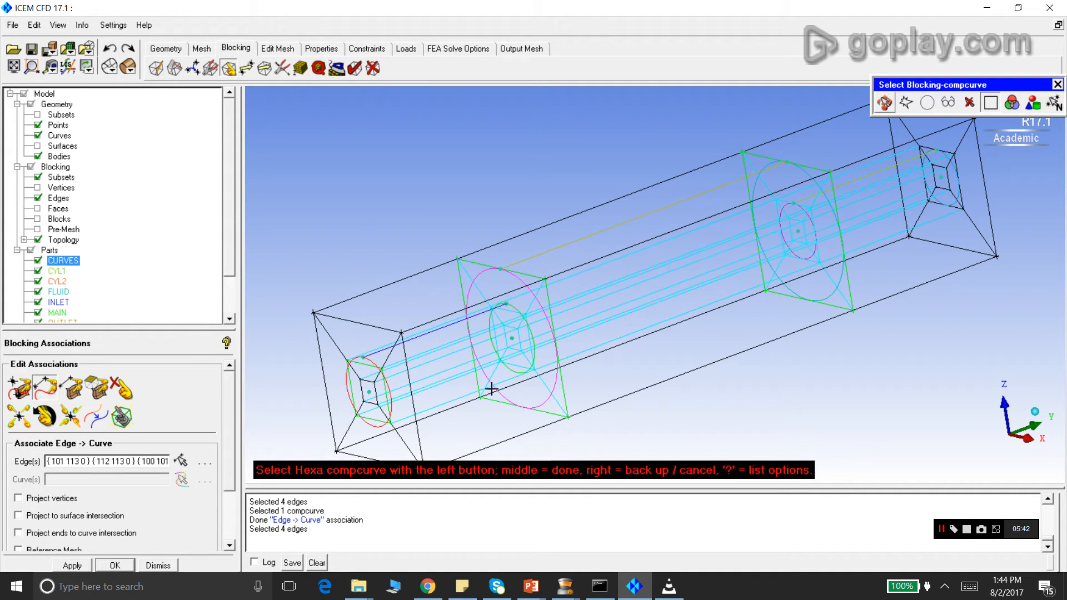
click(516, 372)
middle_click(378, 196)
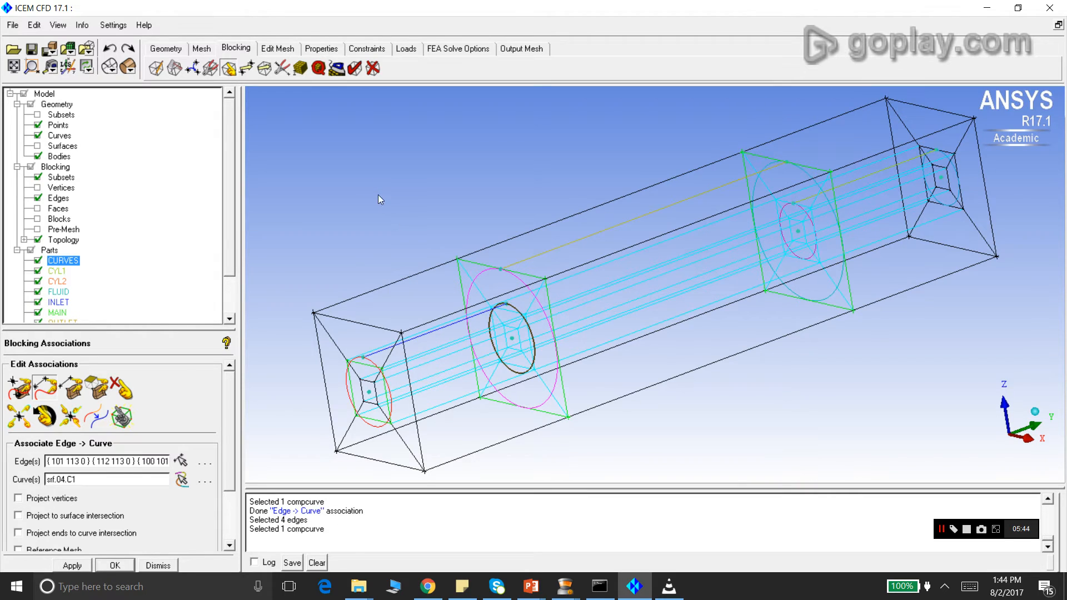
click(79, 565)
- Associate the four edges of the innermost square on the outlet face with the outlet circle srf.06.C1 and close the associations tool
scroll(329, 382, down, 2)
drag(780, 253, 456, 342)
drag(796, 234, 483, 311)
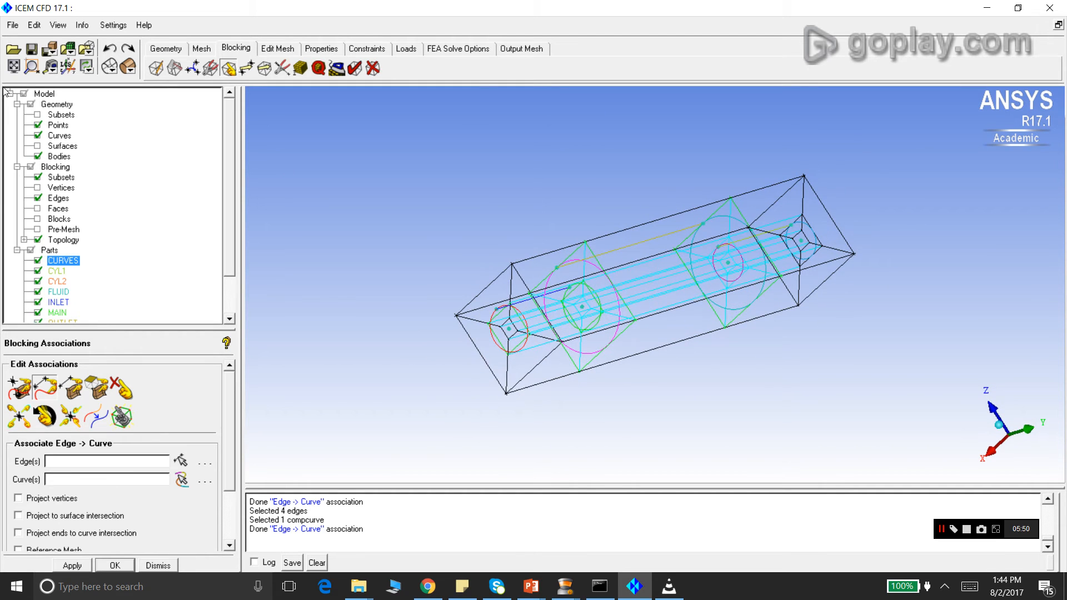
click(39, 71)
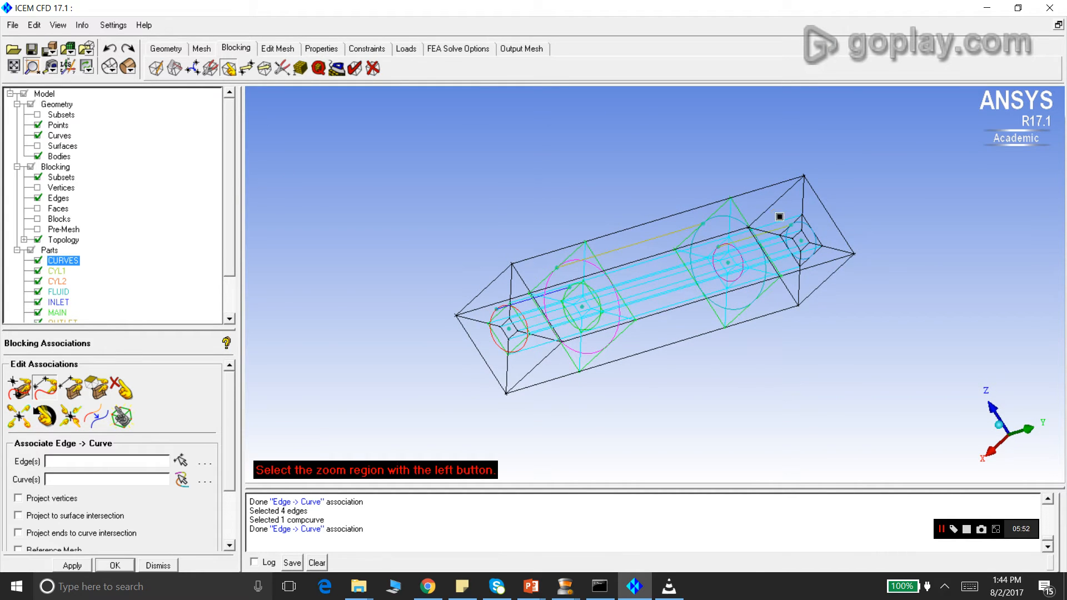
drag(780, 216, 836, 281)
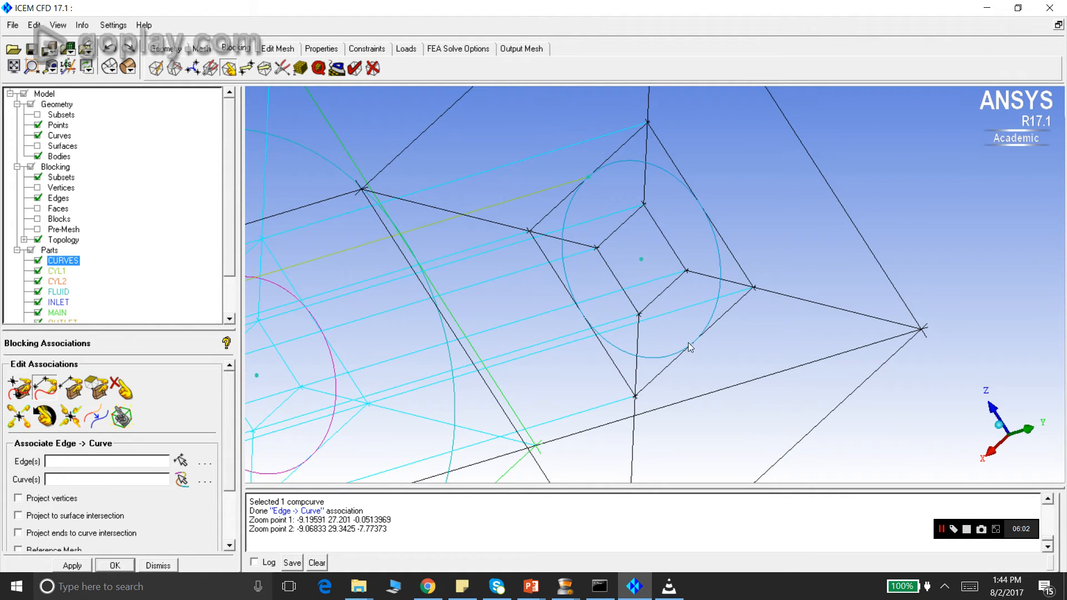
click(181, 461)
click(625, 288)
right_click(635, 223)
click(658, 231)
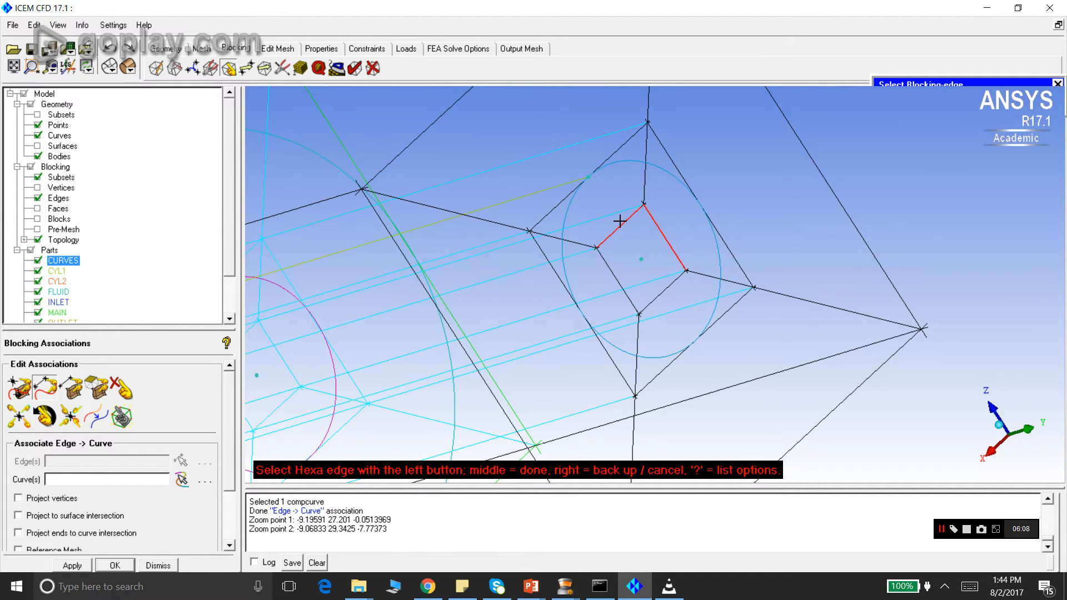
click(608, 266)
click(657, 297)
middle_click(678, 311)
click(187, 482)
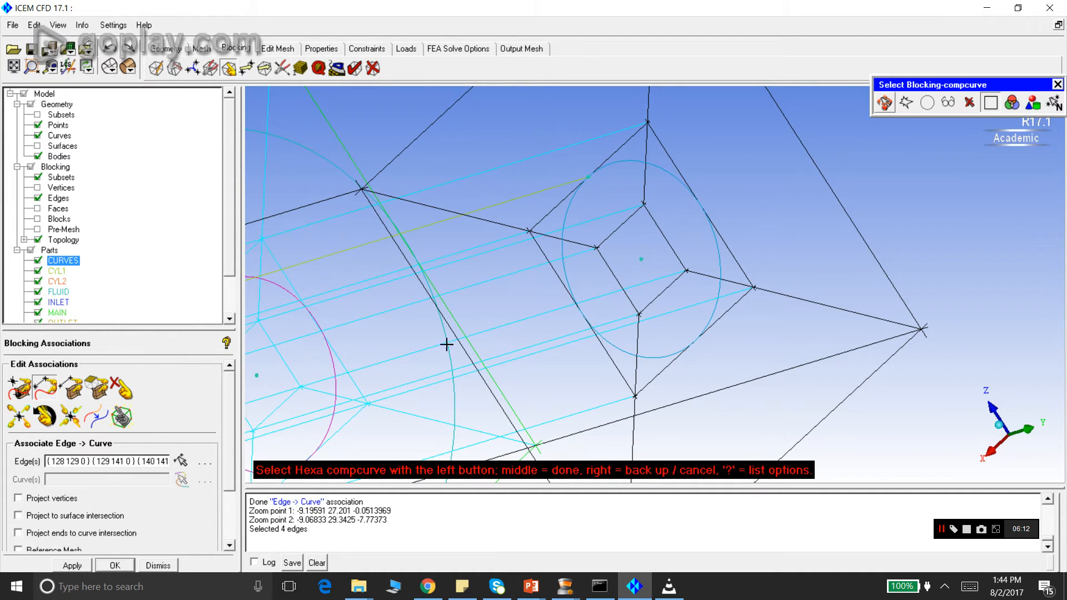
middle_click(526, 187)
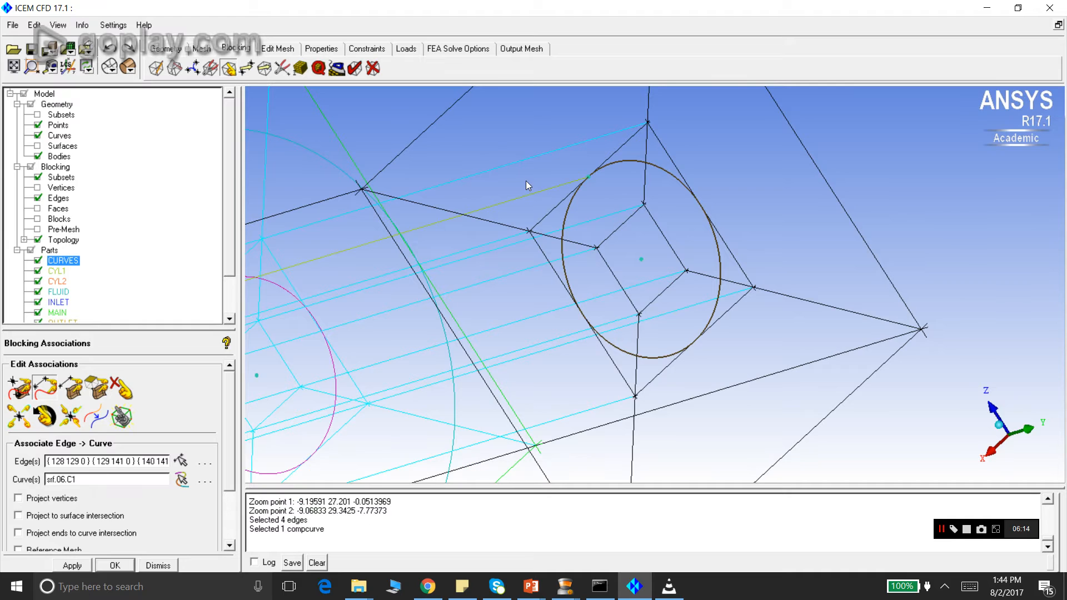
click(73, 565)
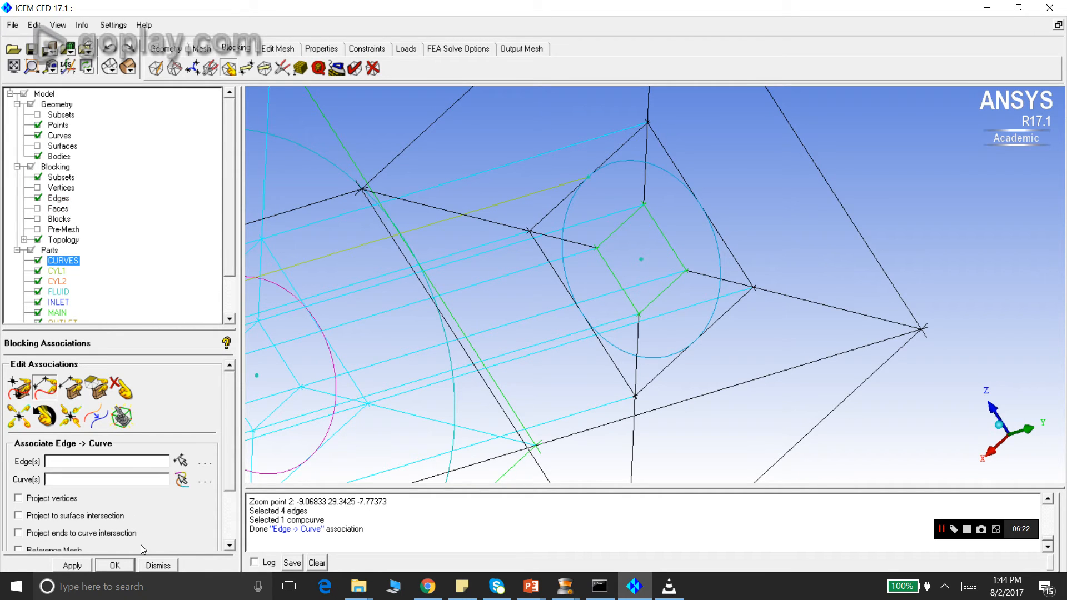
click(149, 565)
- Display the edge association arrows, examine the outlet and inlet ends of the blocking, and hide the arrows again
right_click(55, 198)
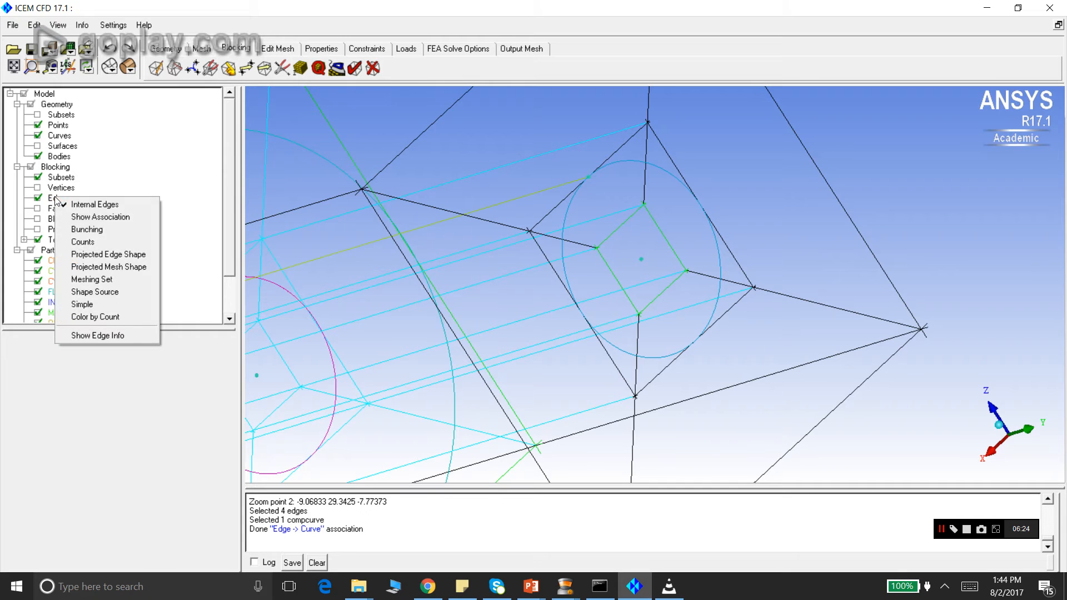
click(95, 217)
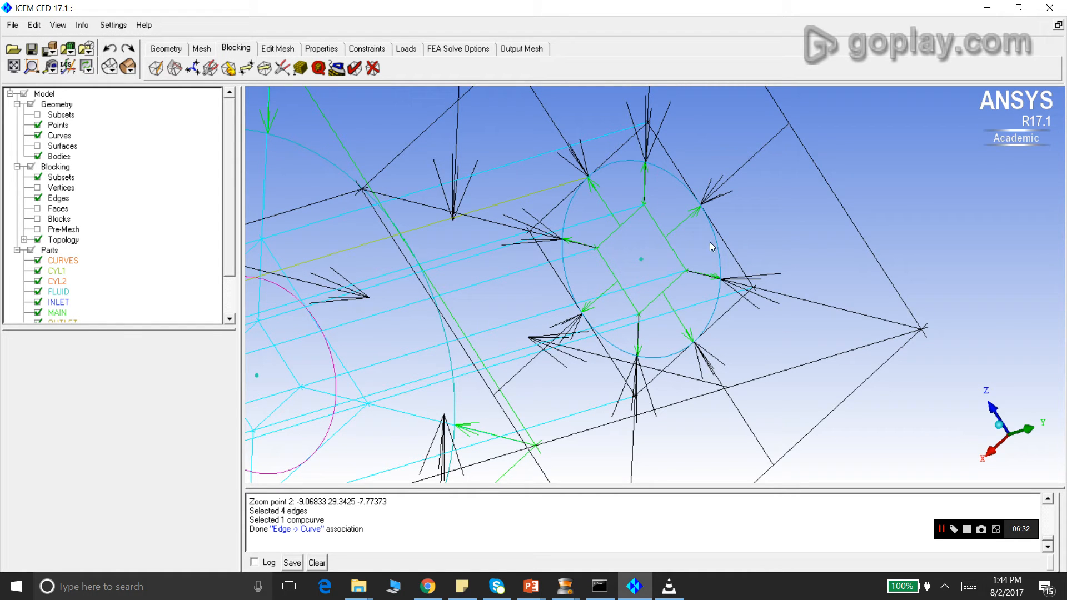
scroll(702, 354, down, 6)
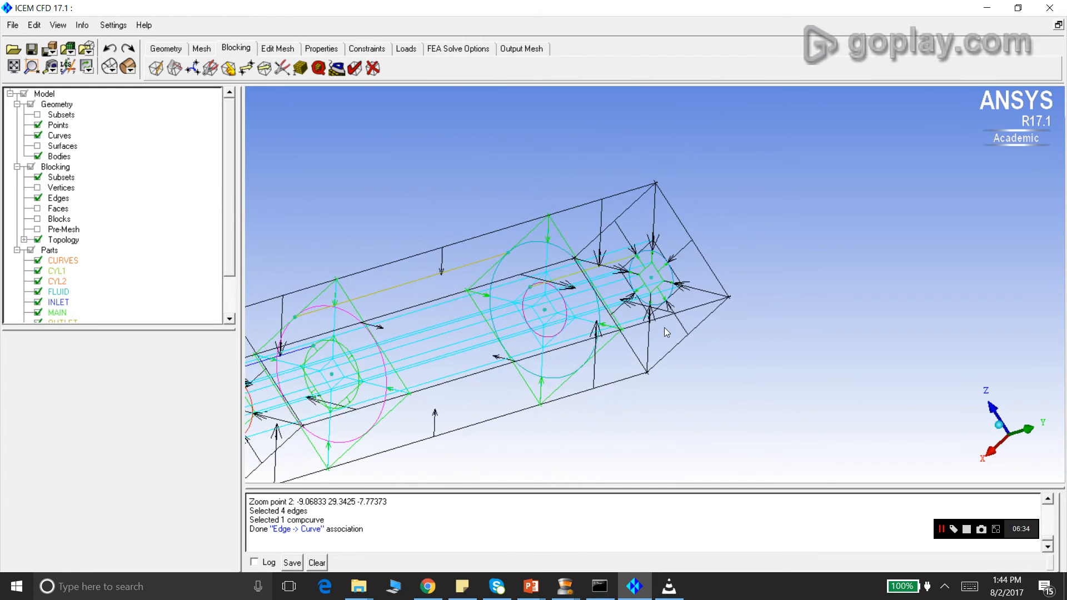
scroll(665, 329, down, 3)
drag(425, 348, 772, 236)
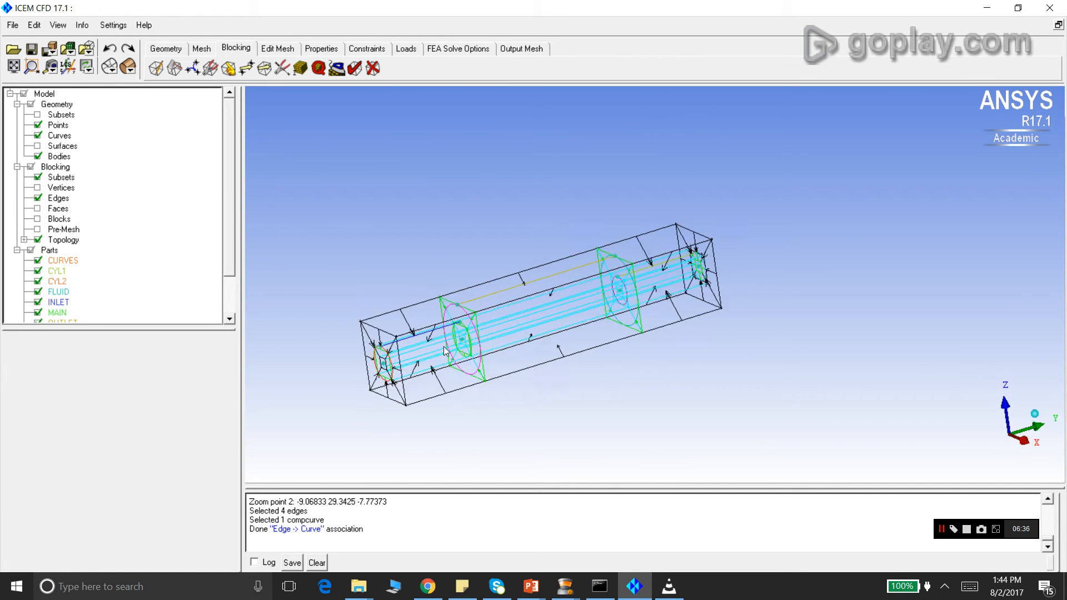
click(32, 67)
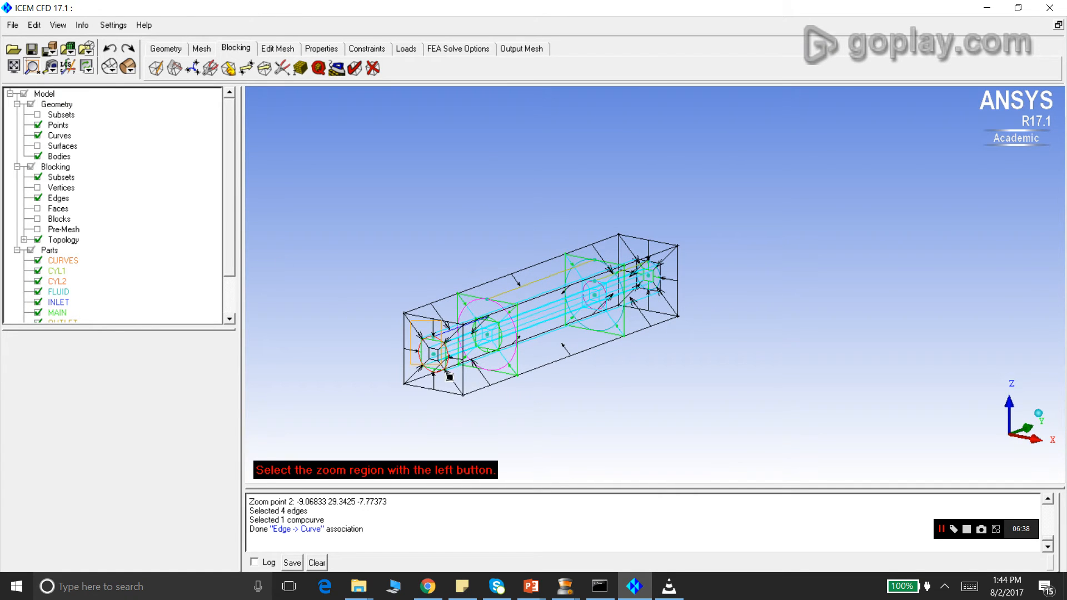
drag(412, 352, 465, 403)
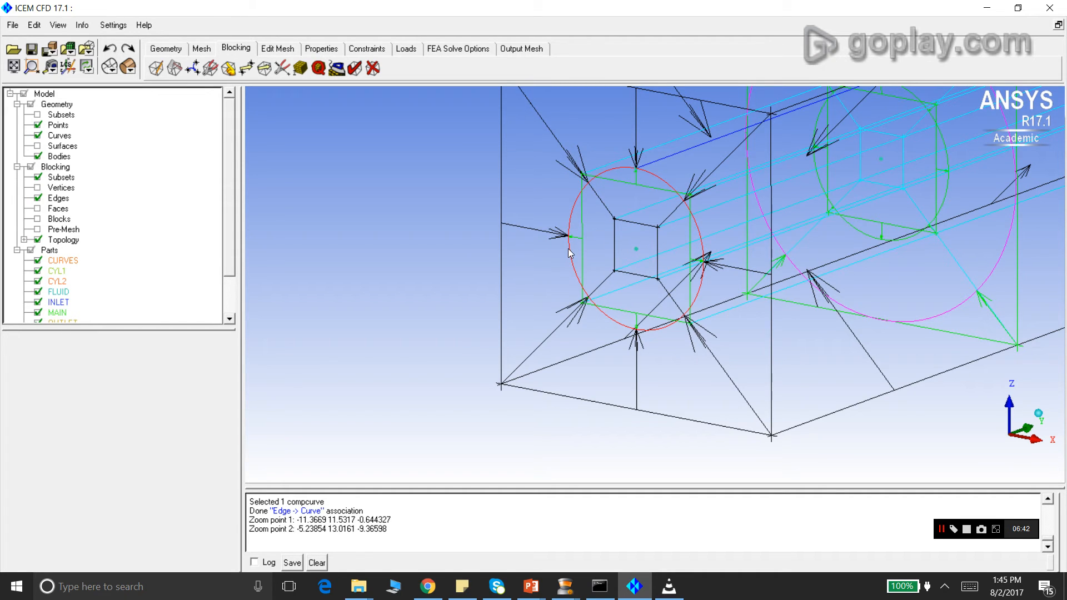
right_click(56, 201)
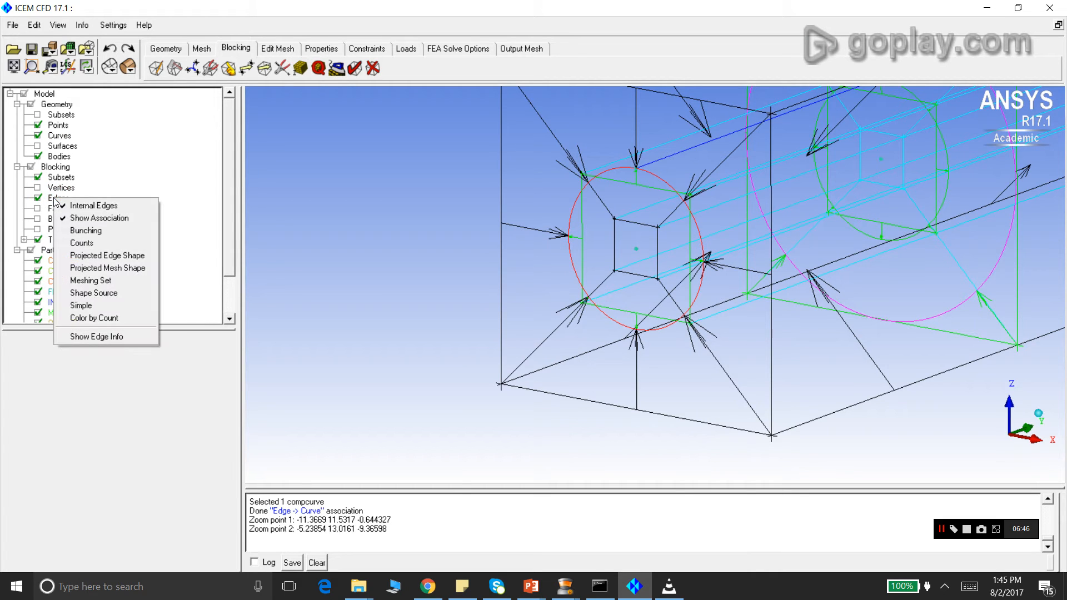
click(81, 218)
- Associate the four edges of the innermost square at the outlet-side junction with the small circle srf.06.C0 and close the associations tool
scroll(479, 295, down, 3)
drag(479, 295, 825, 183)
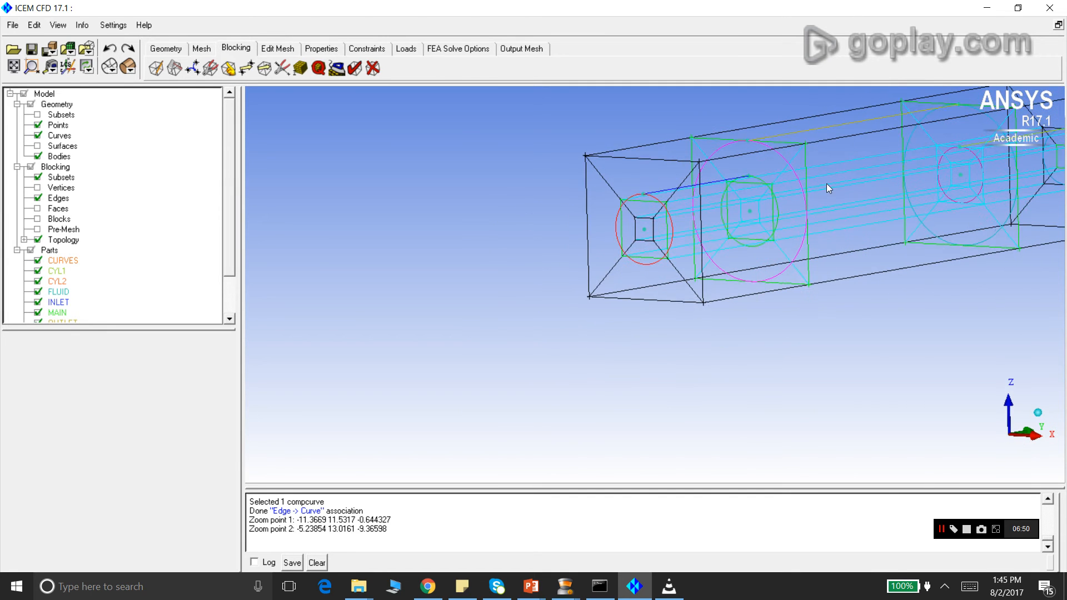
click(35, 69)
drag(931, 133, 1005, 230)
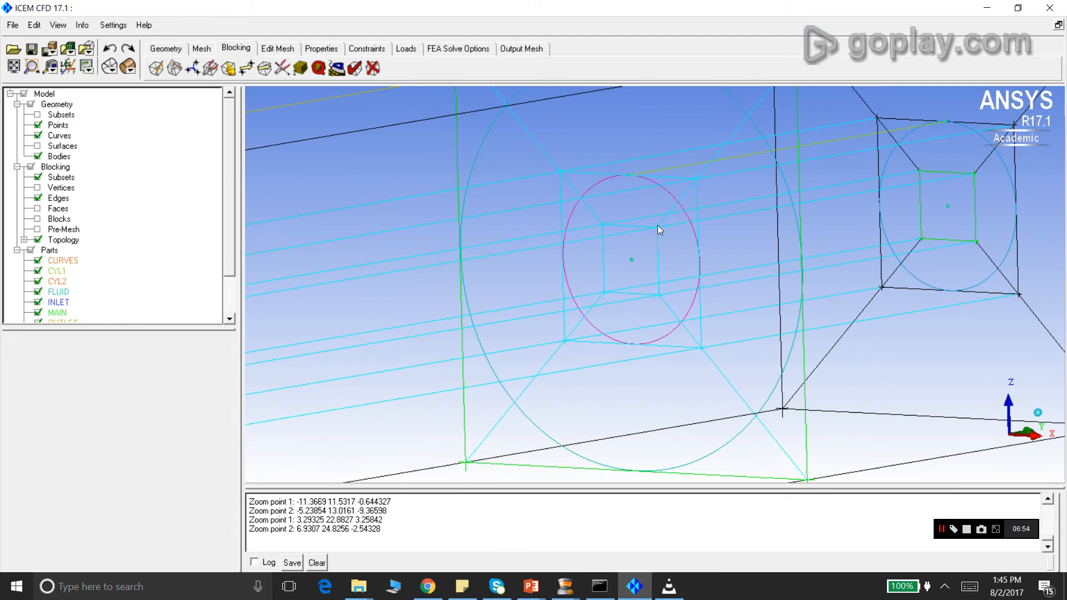
scroll(715, 268, down, 3)
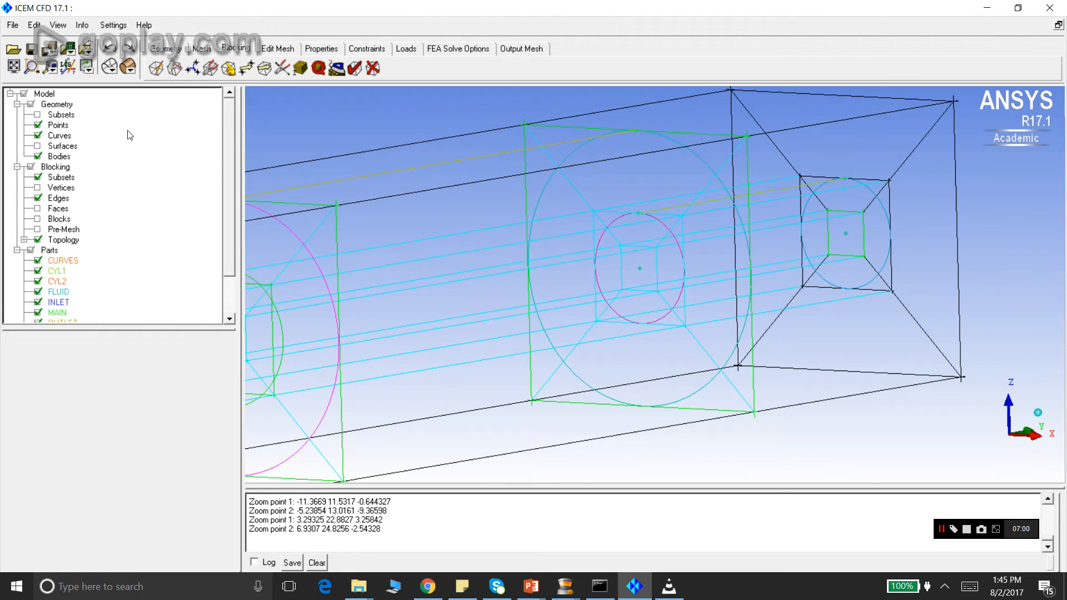
click(229, 68)
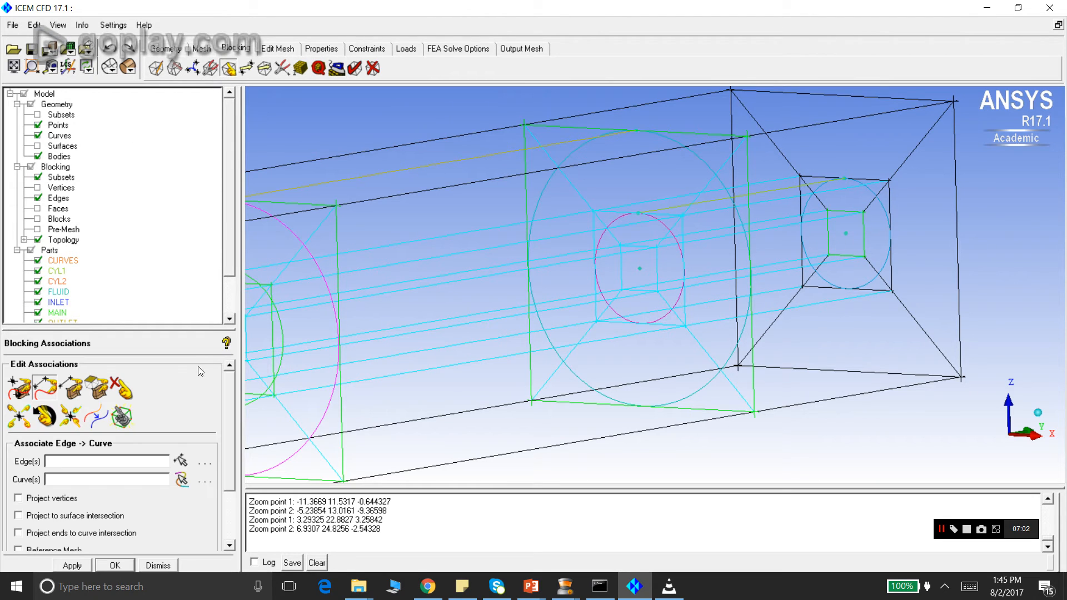
click(180, 461)
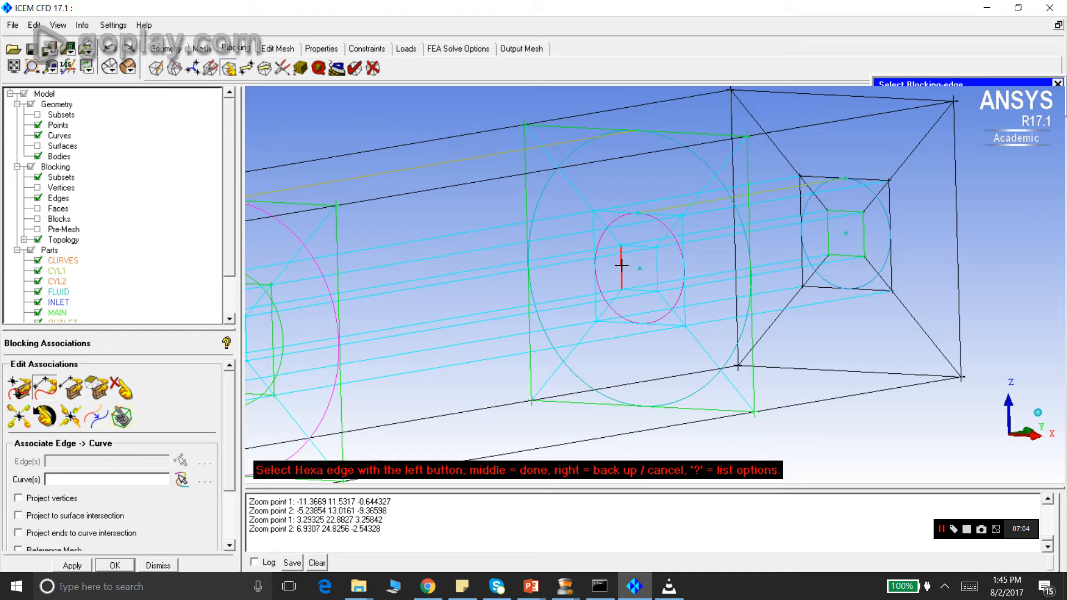
click(636, 246)
click(656, 267)
click(644, 290)
middle_click(374, 311)
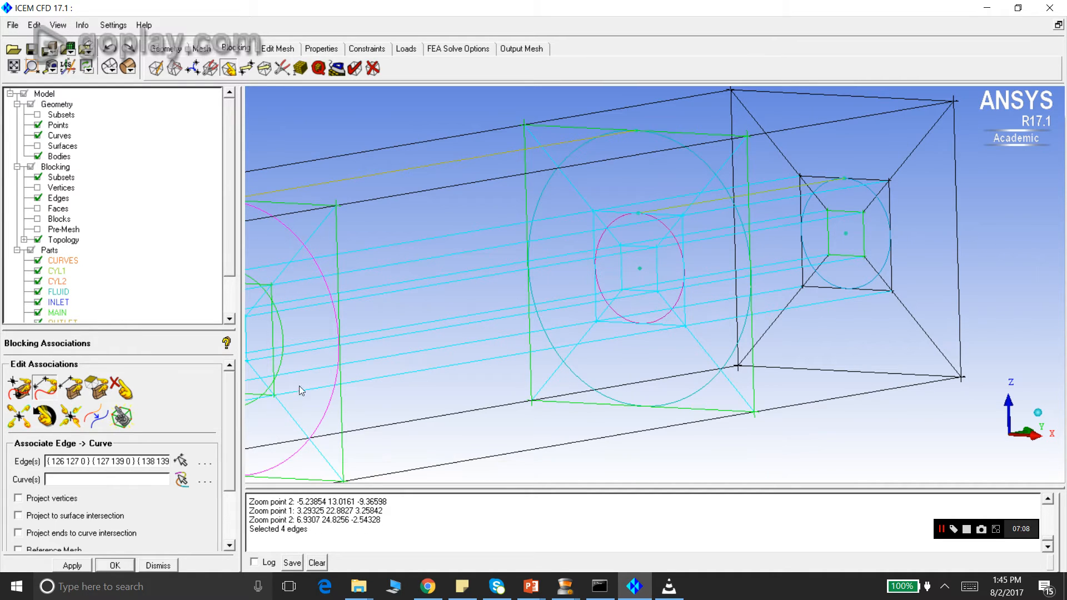
click(181, 478)
click(600, 266)
middle_click(465, 199)
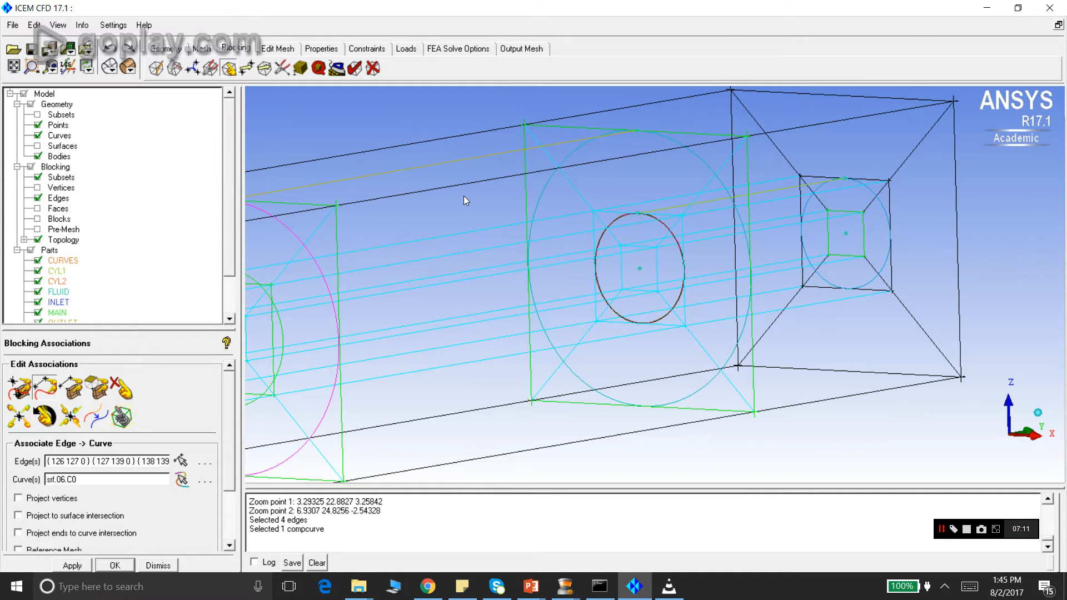
click(72, 565)
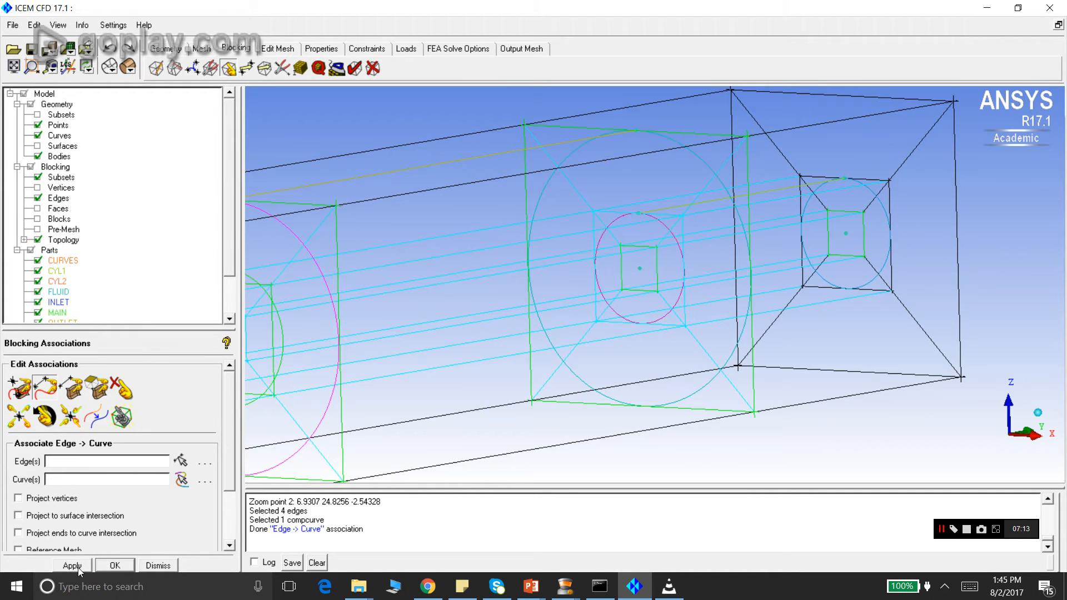
click(153, 567)
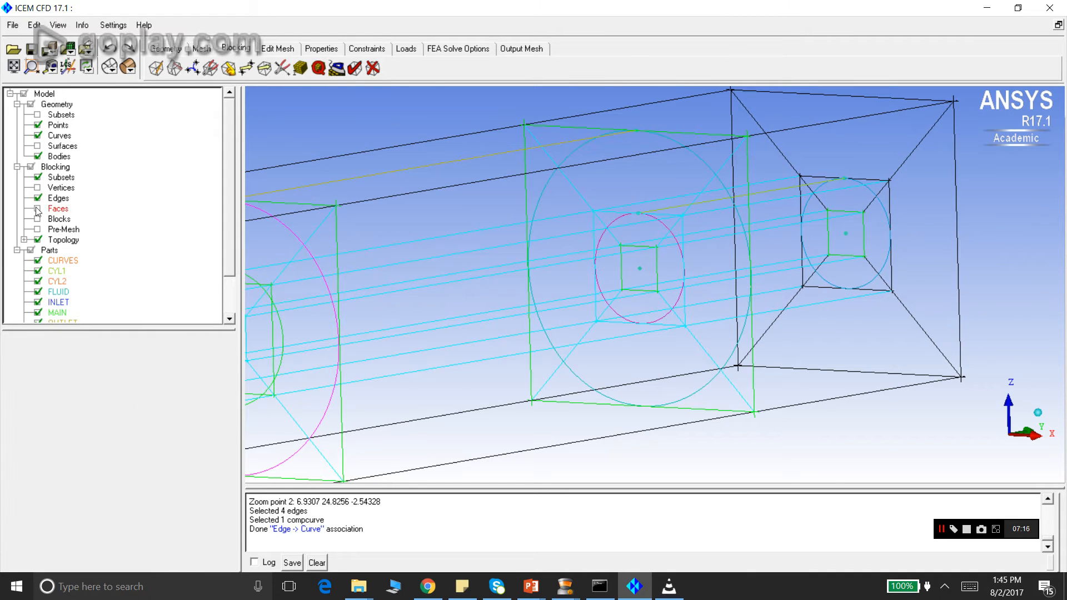
- Show the edge association arrows to check the outlet-side junction and outlet face, and switch them off again
right_click(58, 204)
click(69, 221)
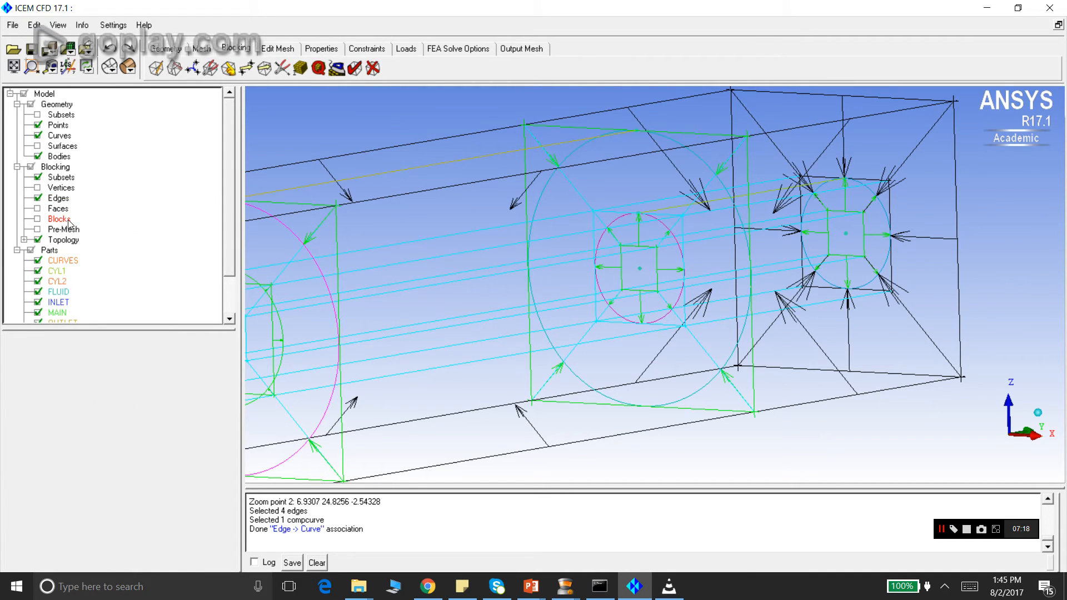
right_click(59, 200)
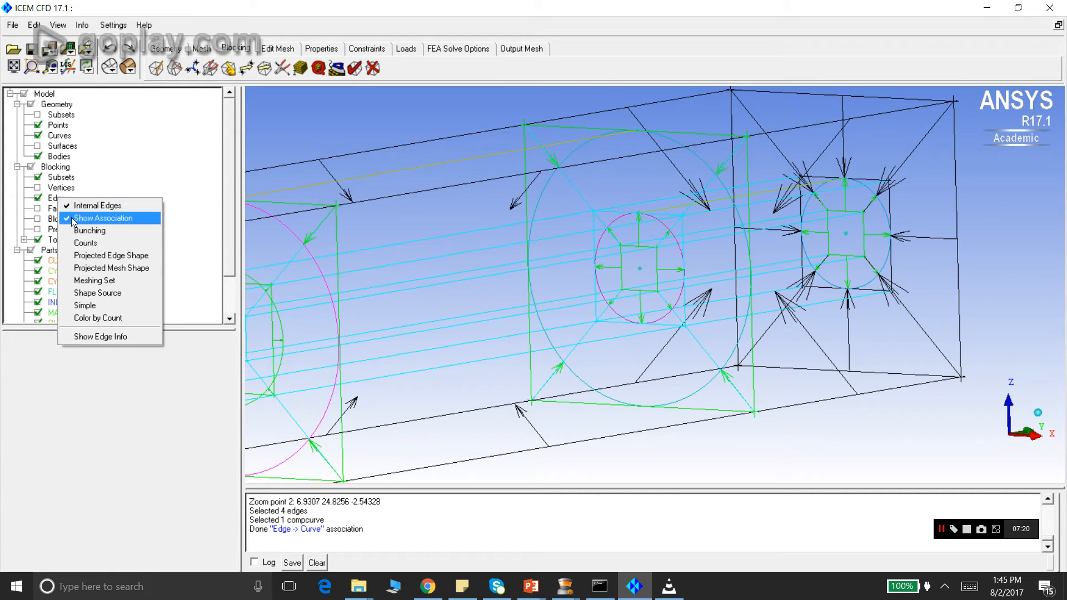
click(71, 220)
- Turn on the vertex display and snap-project all visible block vertices onto their associated curves
scroll(589, 300, down, 6)
drag(728, 238, 462, 332)
scroll(458, 261, up, 2)
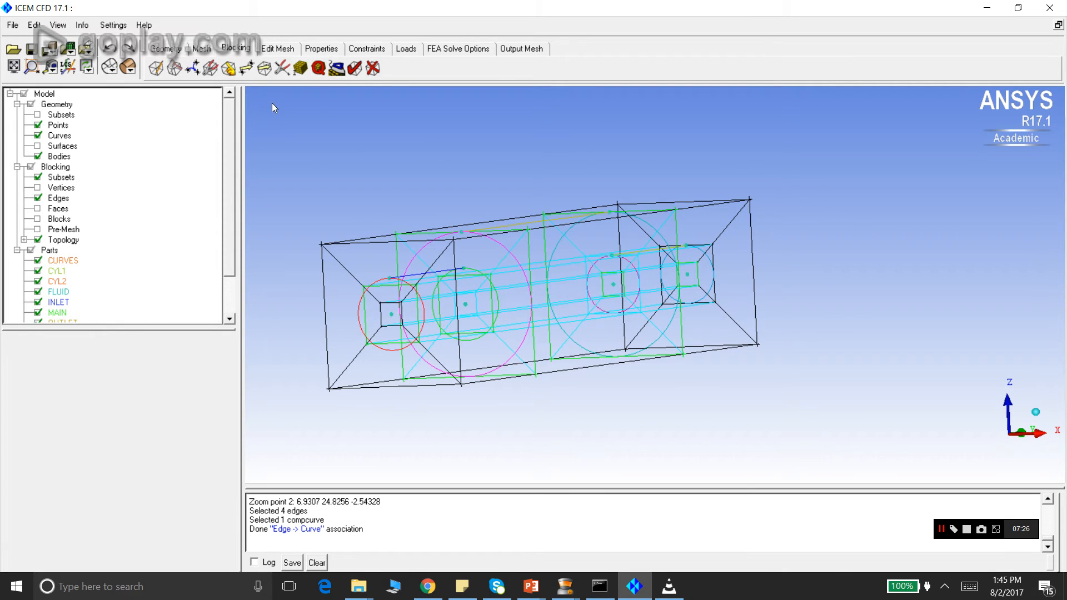
click(229, 68)
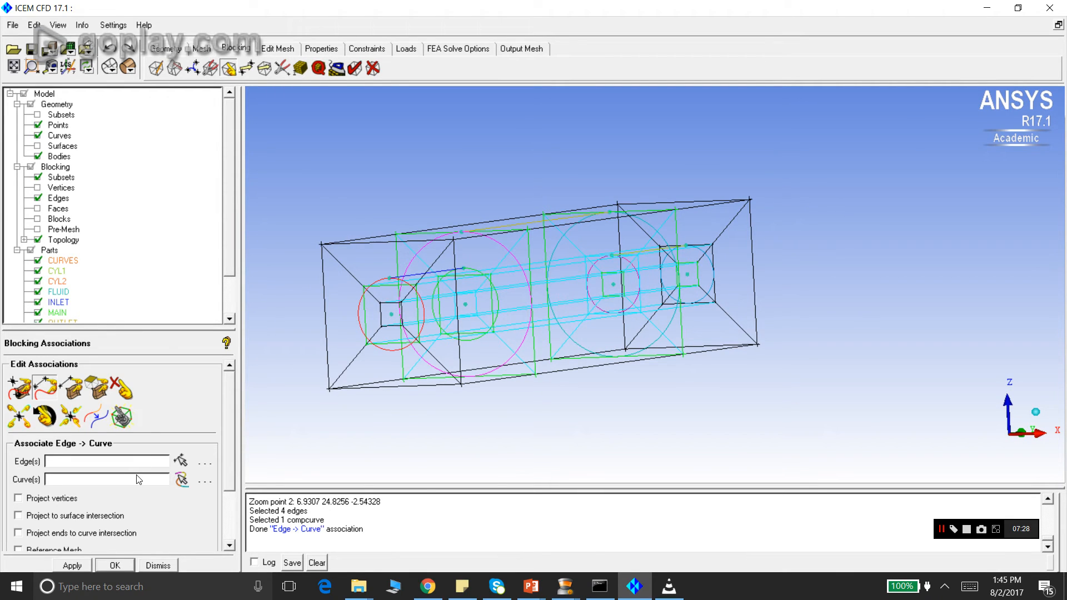
click(71, 416)
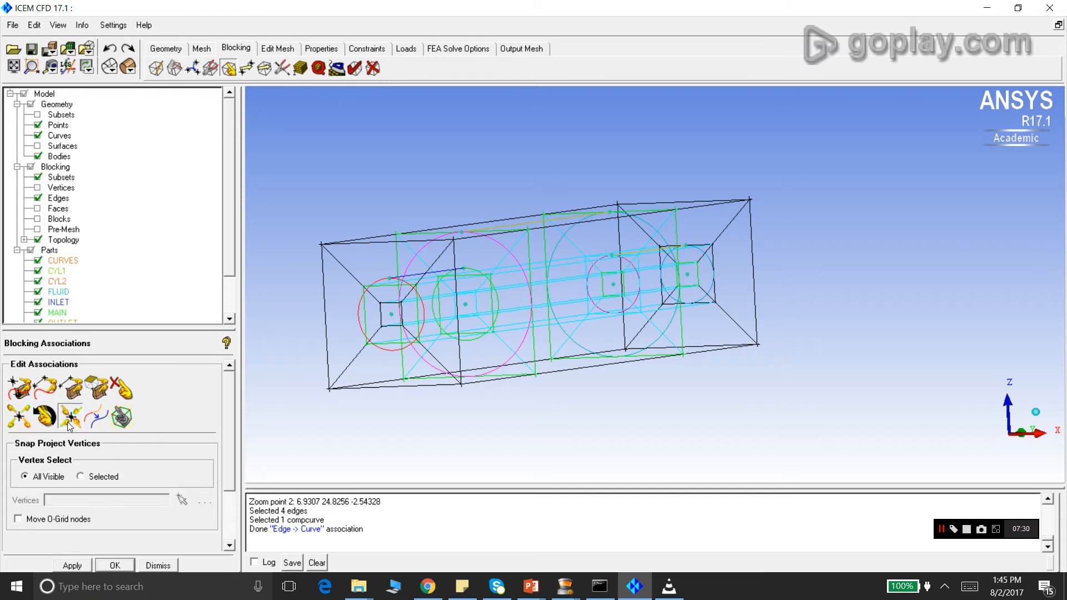
click(37, 187)
click(72, 565)
click(157, 566)
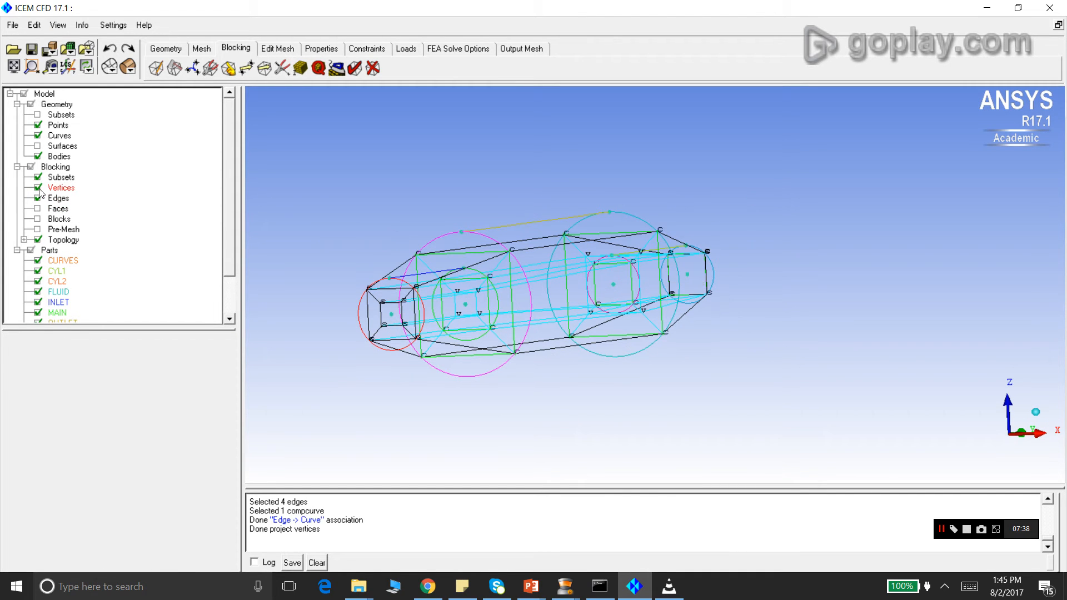
drag(738, 269, 432, 289)
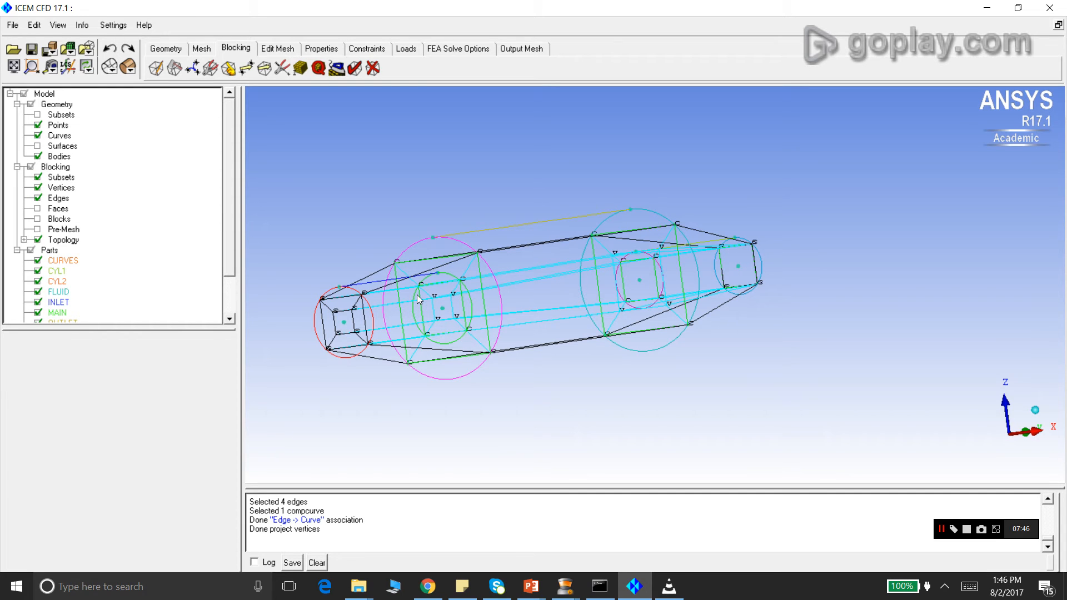
- Delete the four outermost O-grid blocks (33, 34, 35 and 36) around the small inlet cylinder, without deleting them permanently
drag(712, 271, 367, 318)
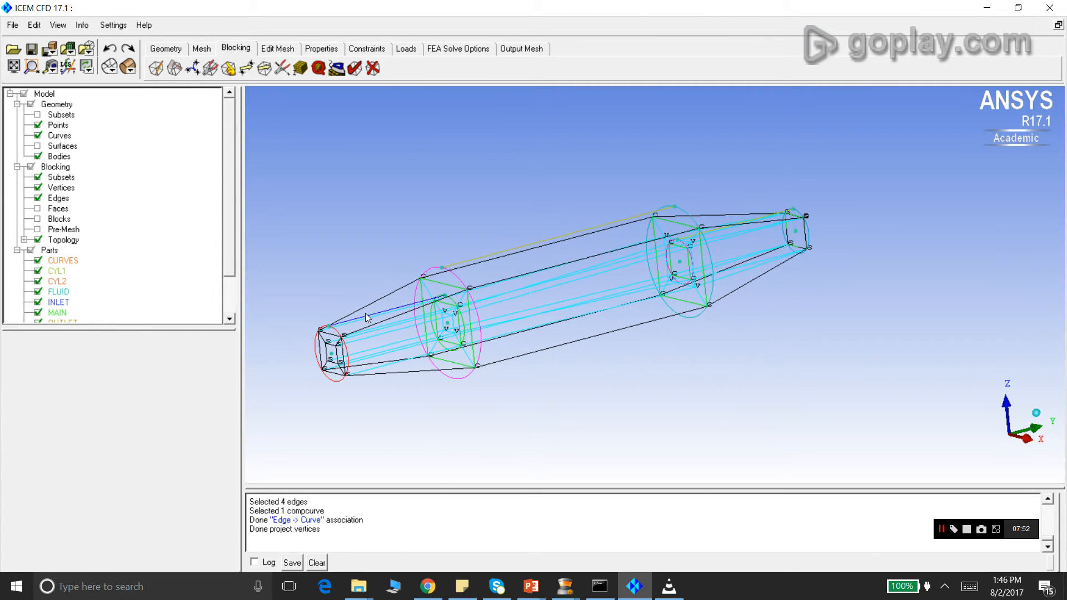
drag(454, 354, 379, 340)
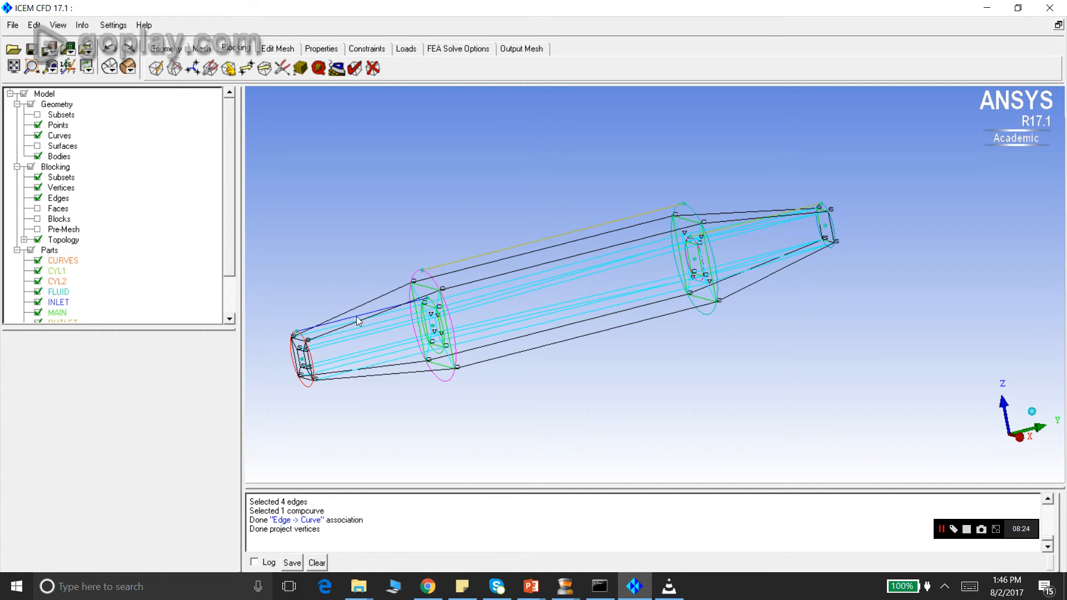
click(373, 68)
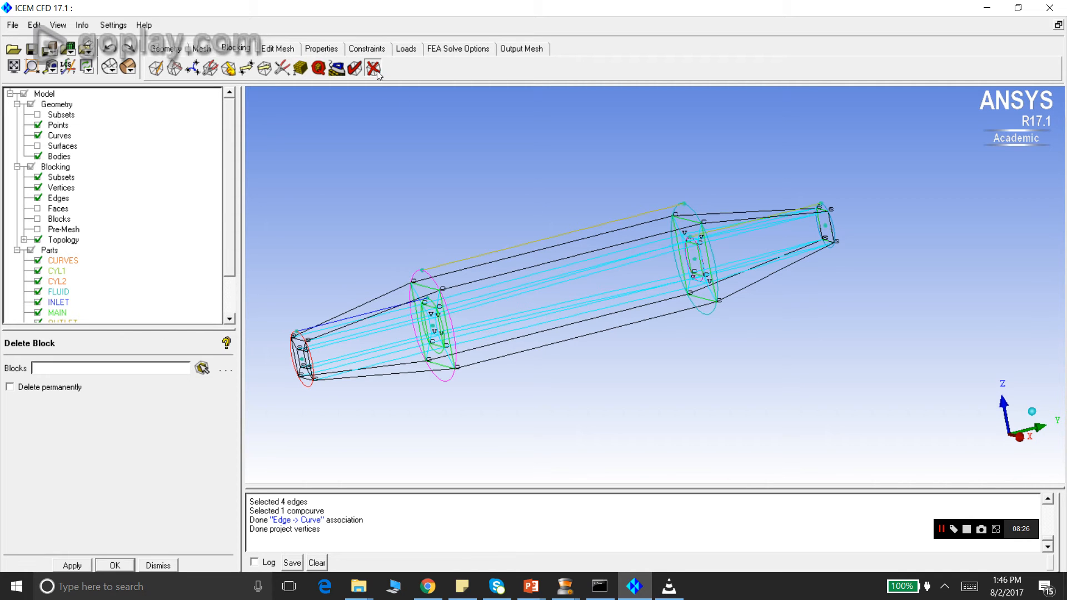
click(203, 368)
scroll(397, 356, up, 2)
scroll(397, 345, down, 1)
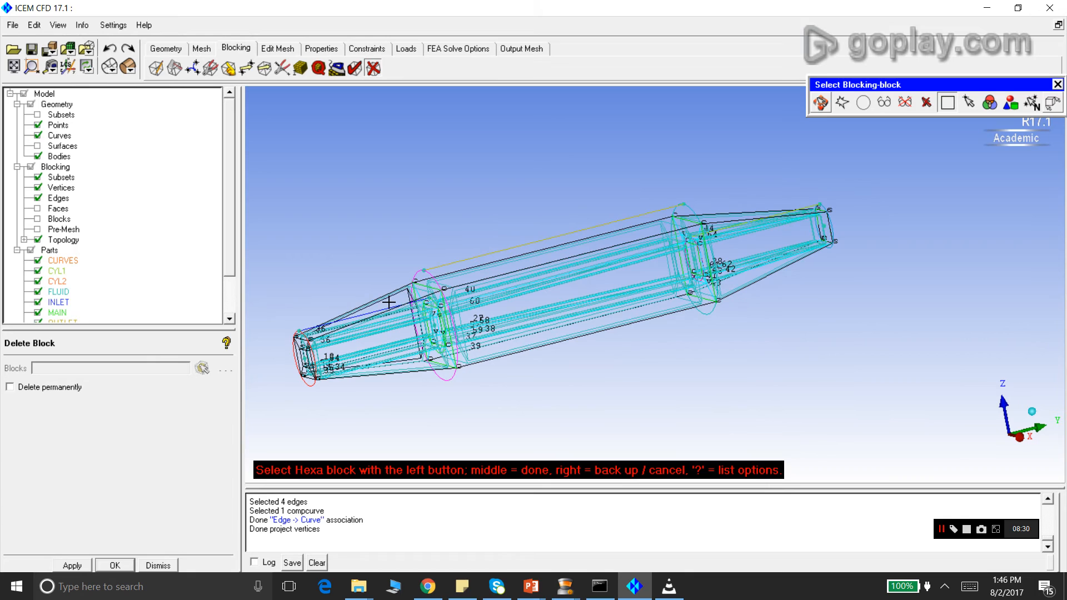
click(419, 302)
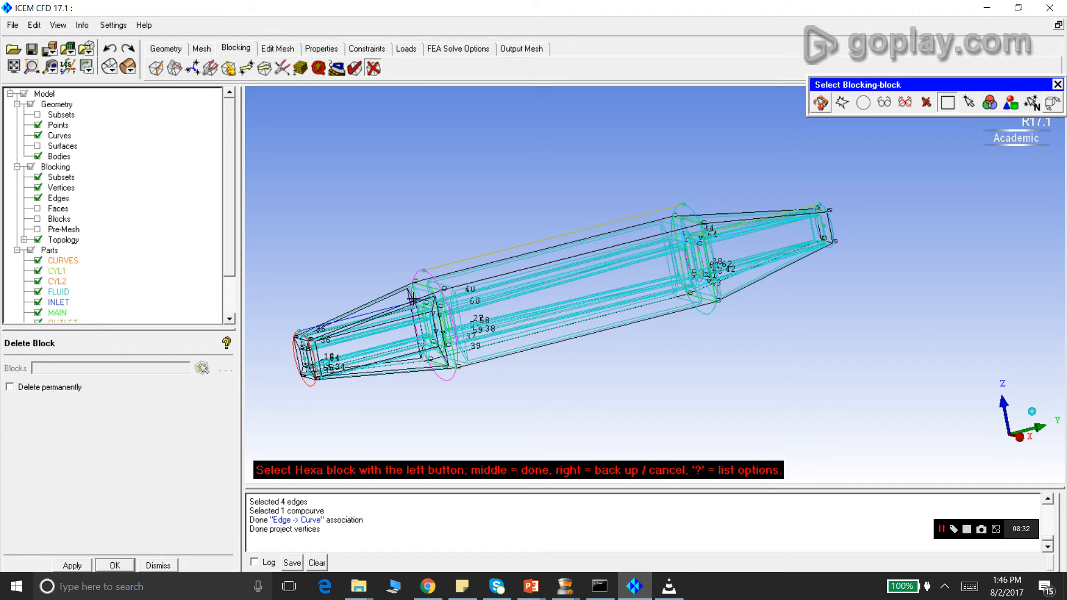
click(410, 289)
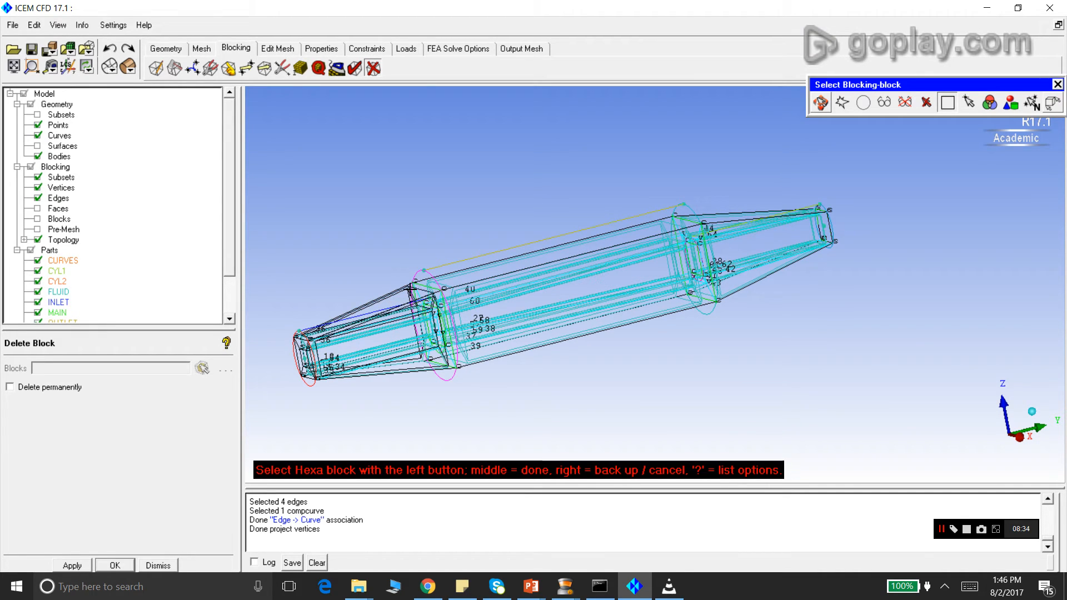
click(428, 371)
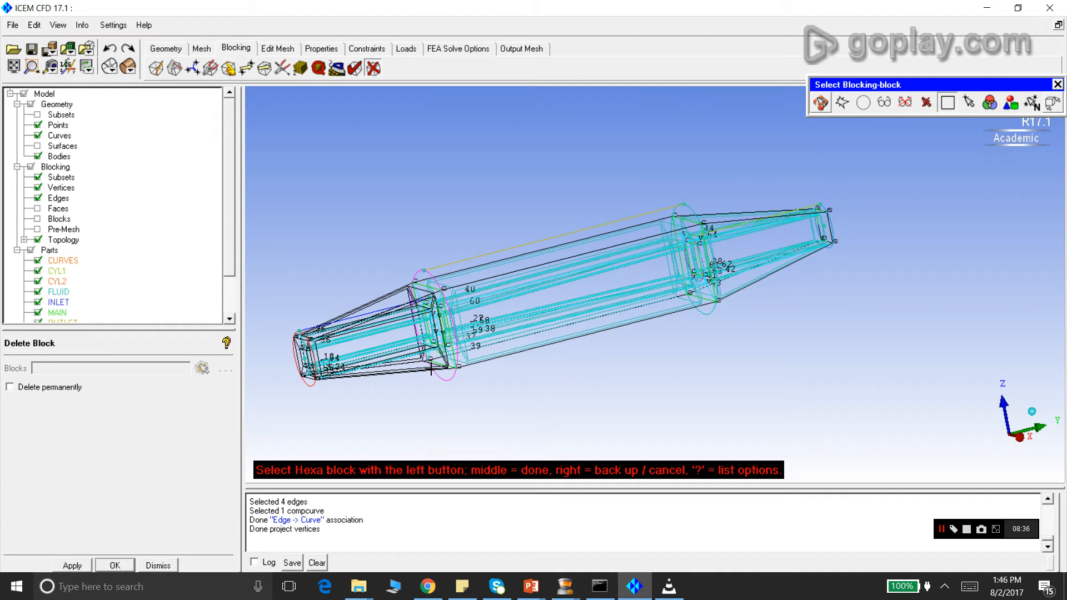
click(821, 111)
drag(408, 354, 862, 315)
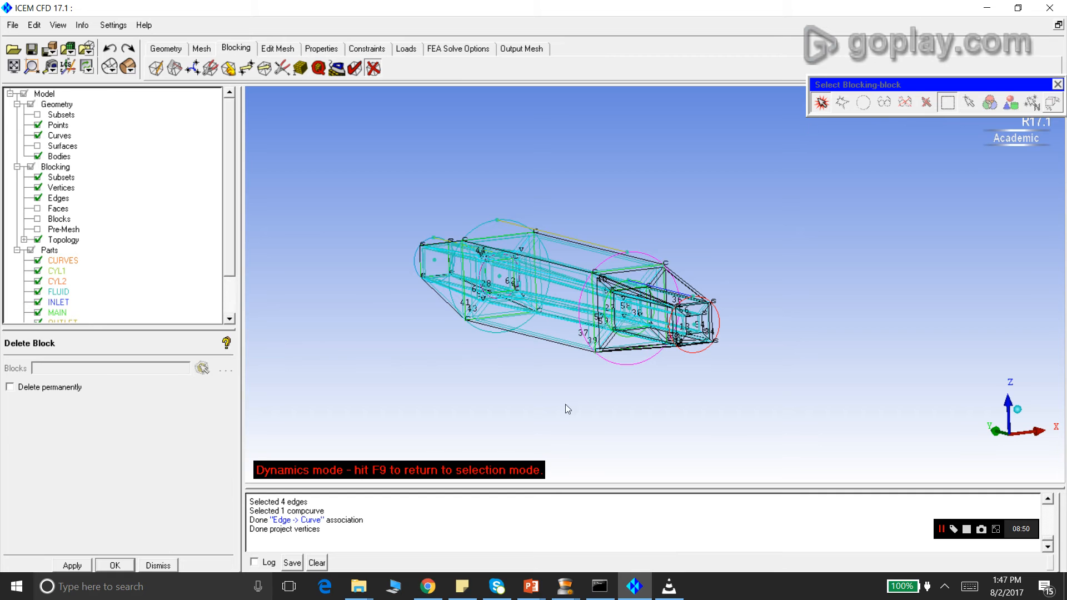
scroll(651, 282, up, 5)
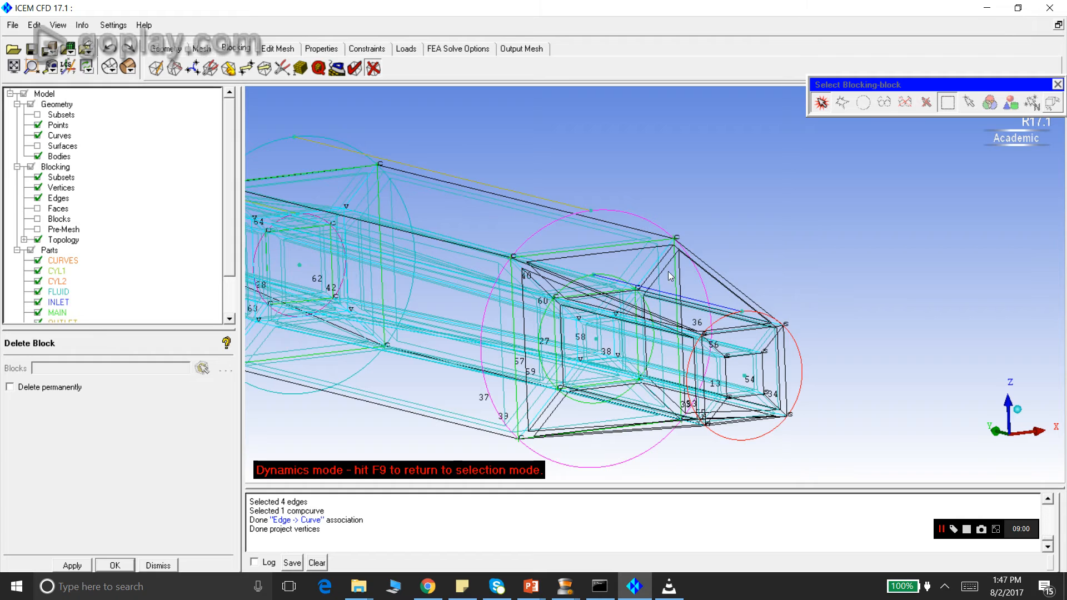
click(821, 108)
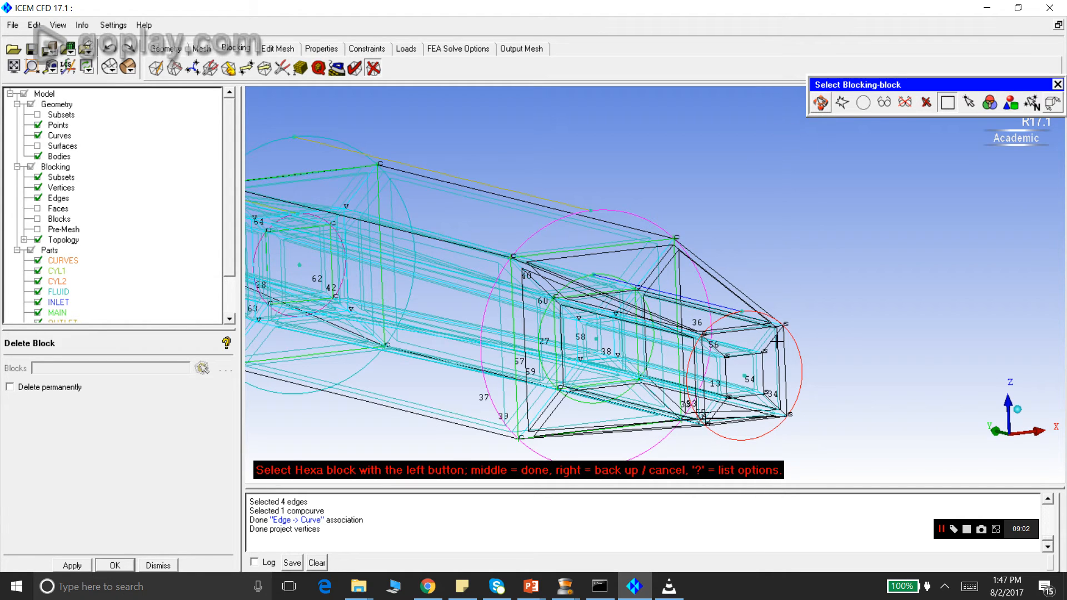
middle_click(800, 287)
click(72, 566)
- Delete the four outermost O-grid blocks (41, 42, 43 and 44) around the small outlet cylinder
drag(635, 281, 812, 250)
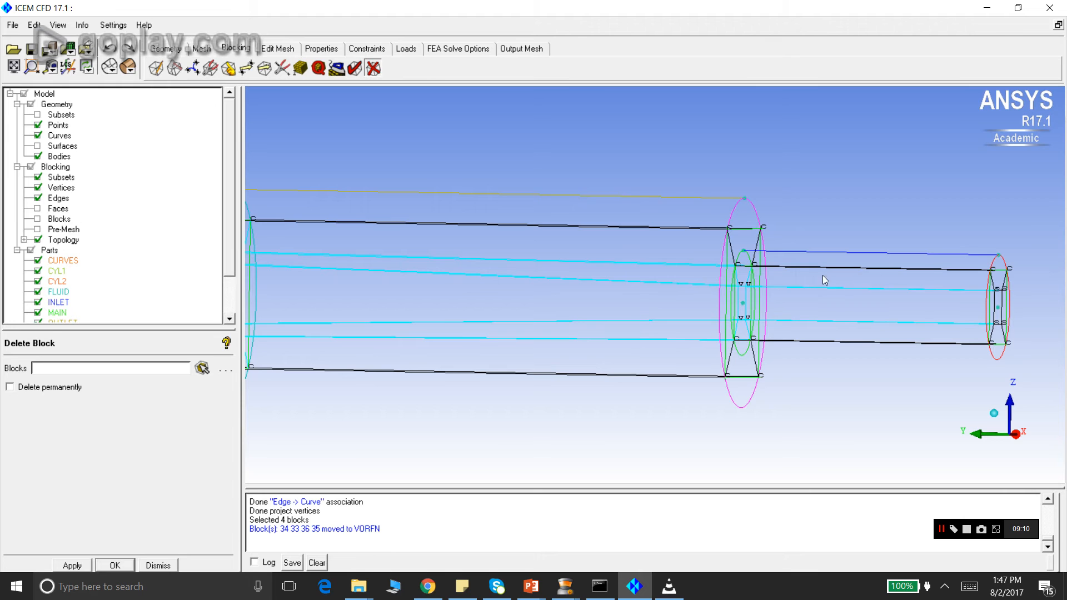
drag(944, 265, 897, 279)
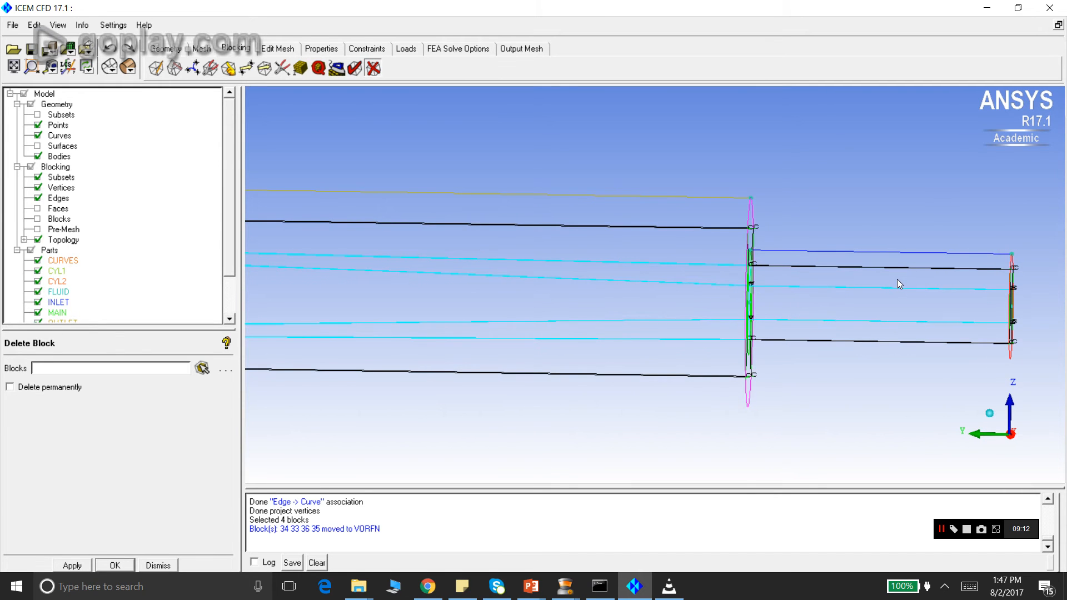
drag(951, 244, 528, 314)
drag(638, 241, 861, 145)
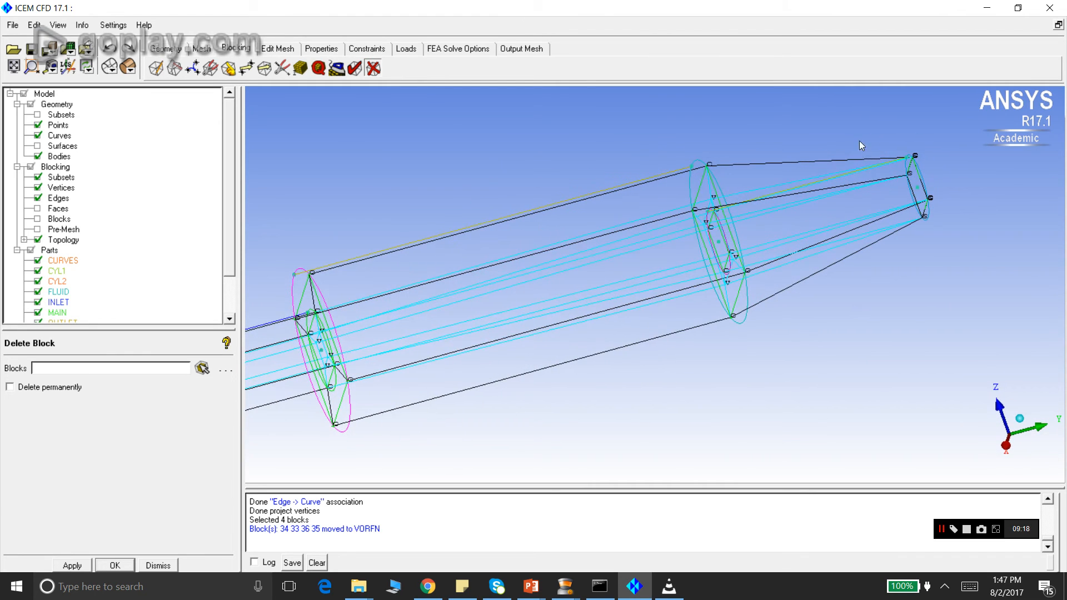
drag(788, 277, 265, 387)
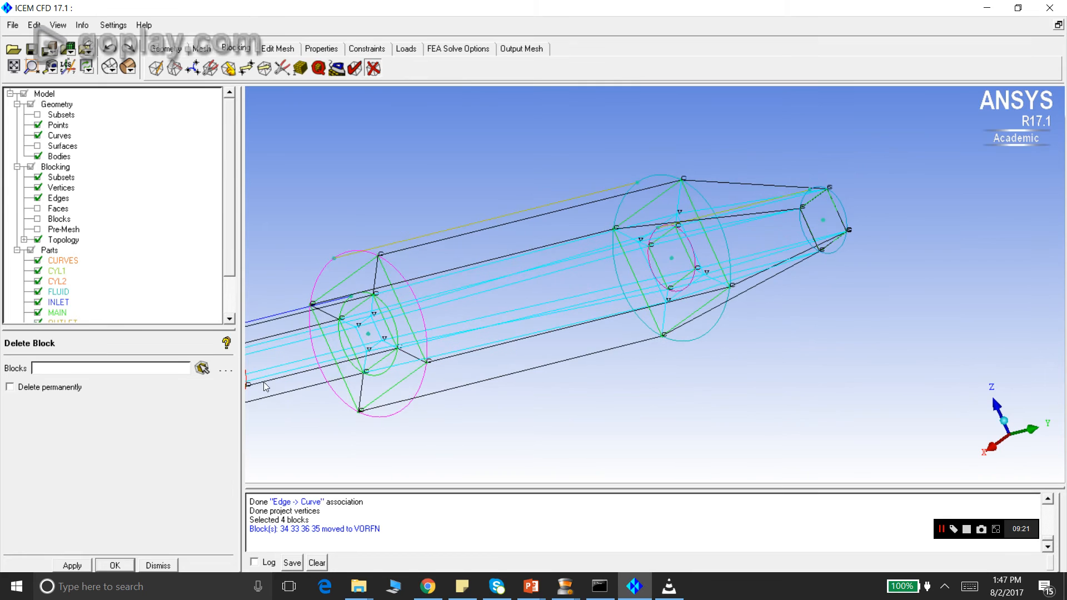
click(31, 67)
drag(598, 159, 883, 374)
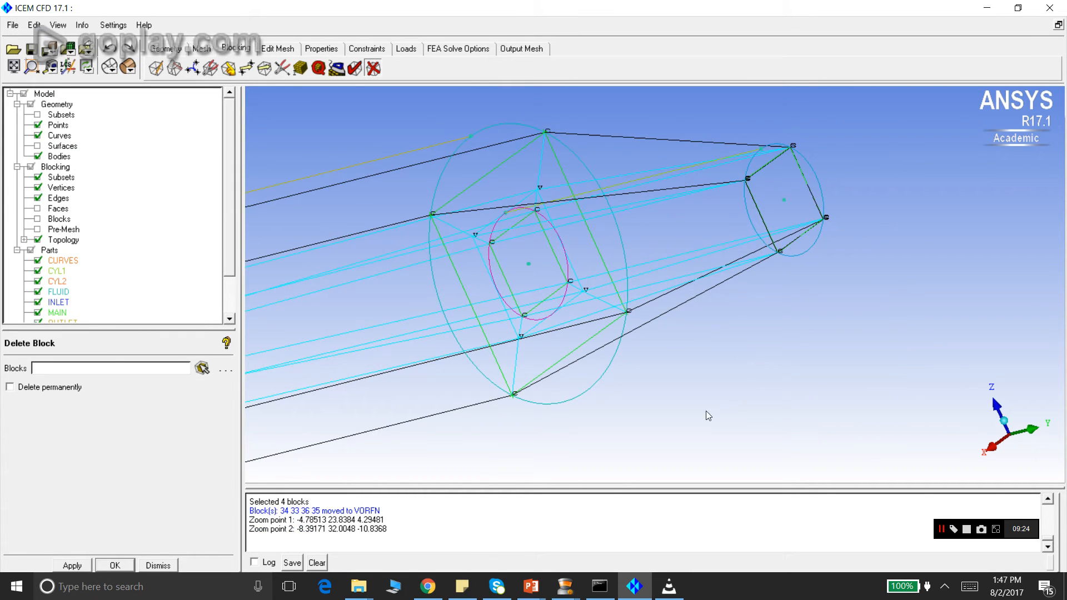
click(202, 369)
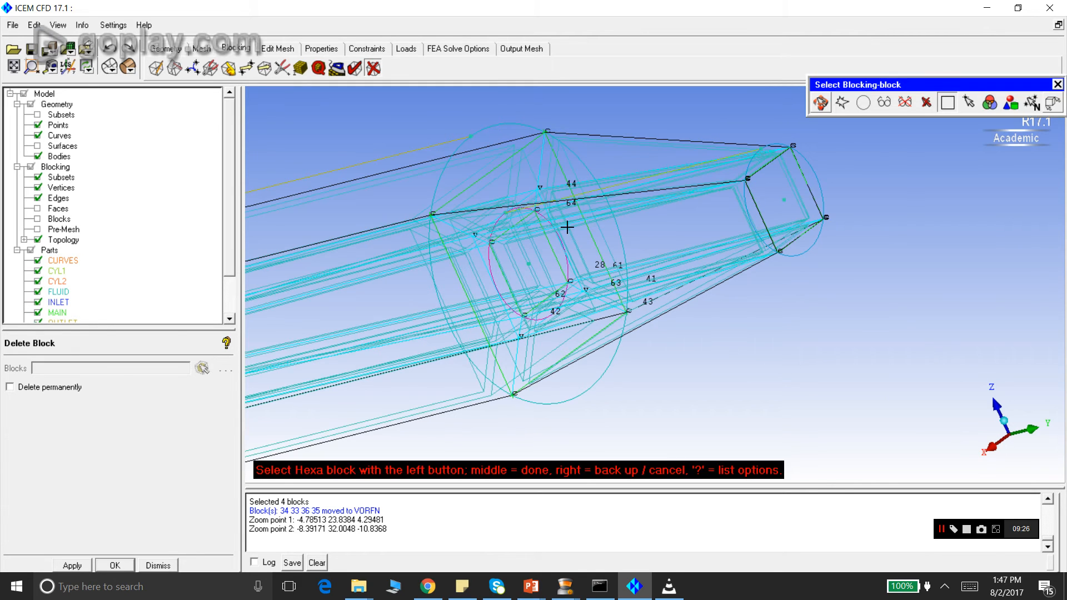
click(506, 217)
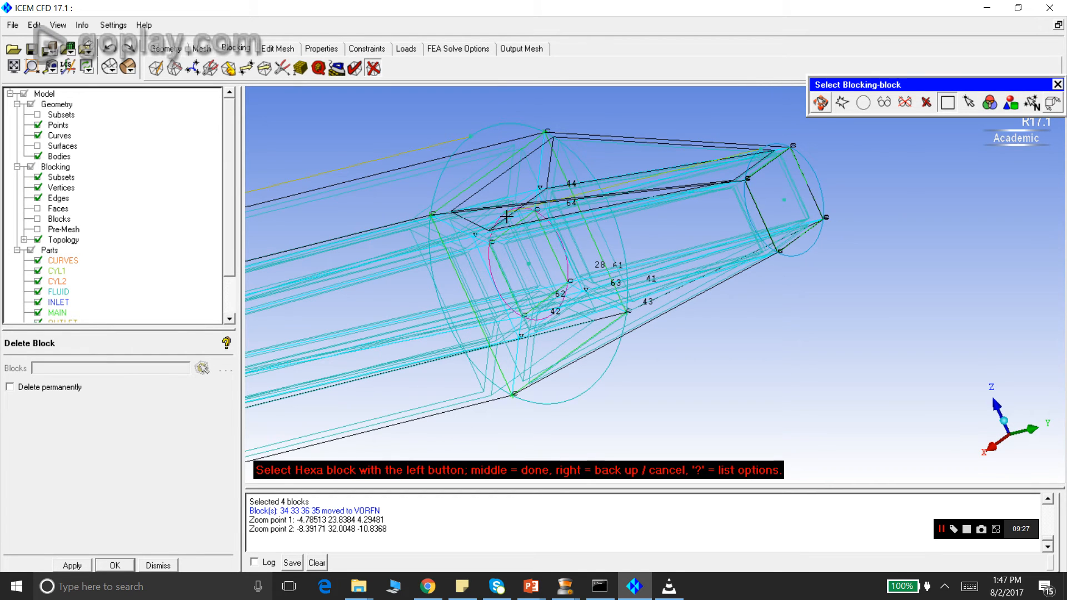
click(539, 377)
click(509, 366)
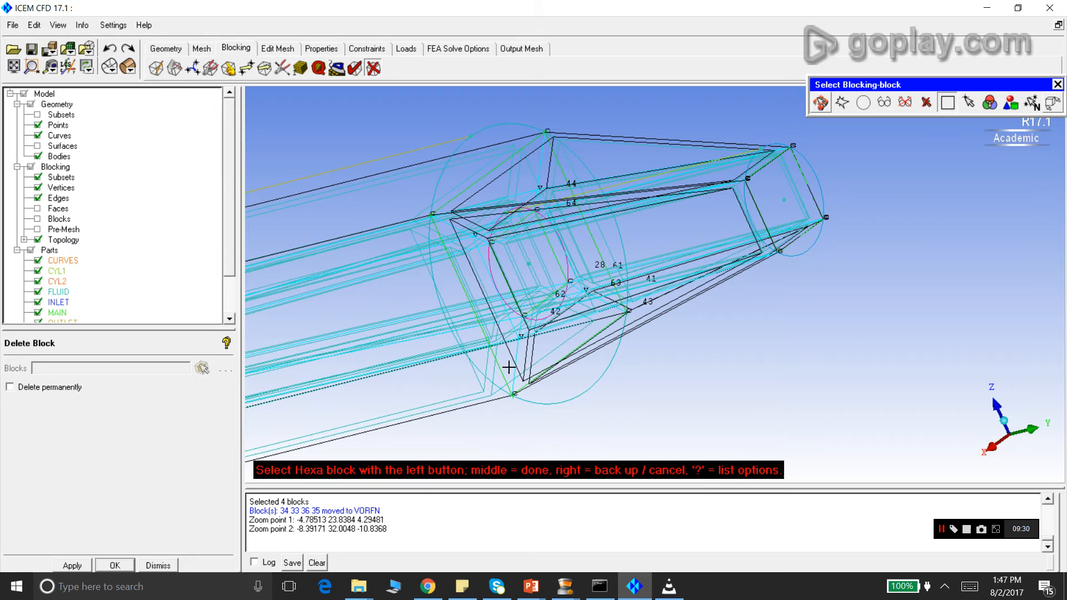
click(783, 146)
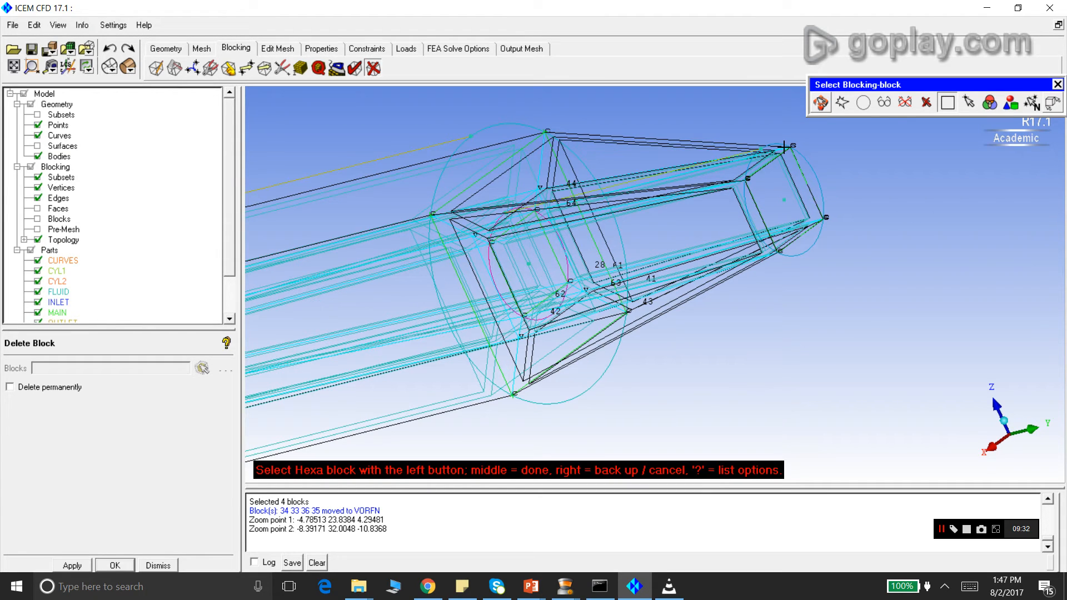
click(820, 102)
drag(861, 206, 849, 227)
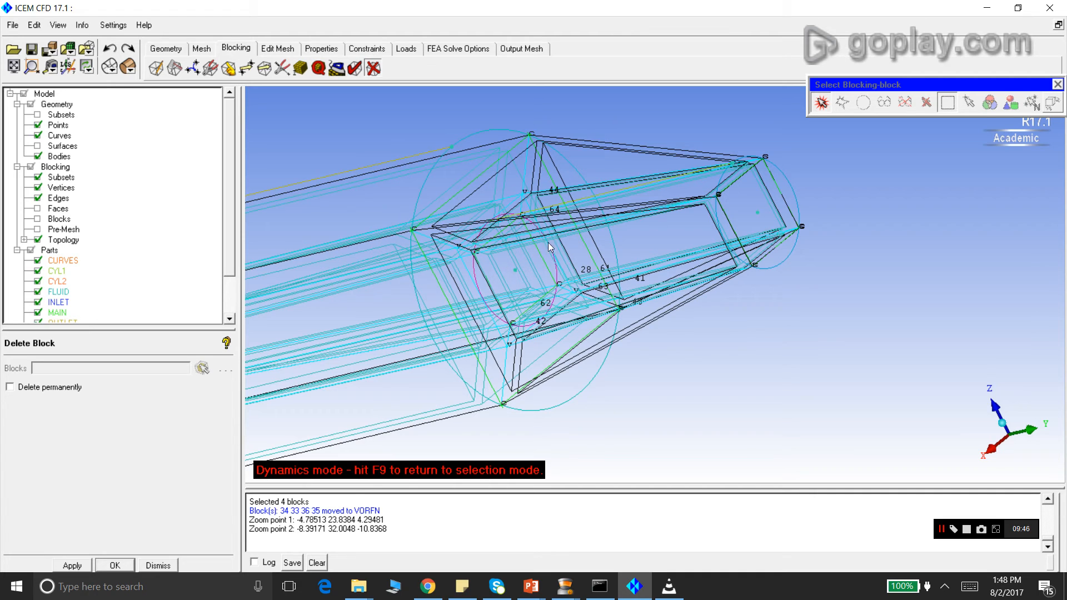
click(820, 102)
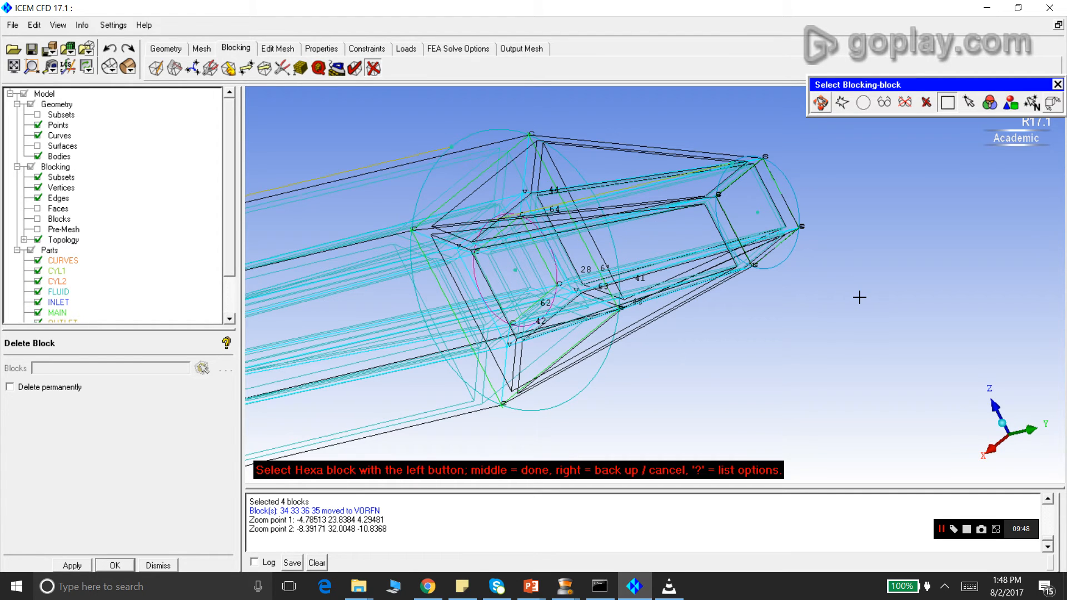
key(a)
click(84, 565)
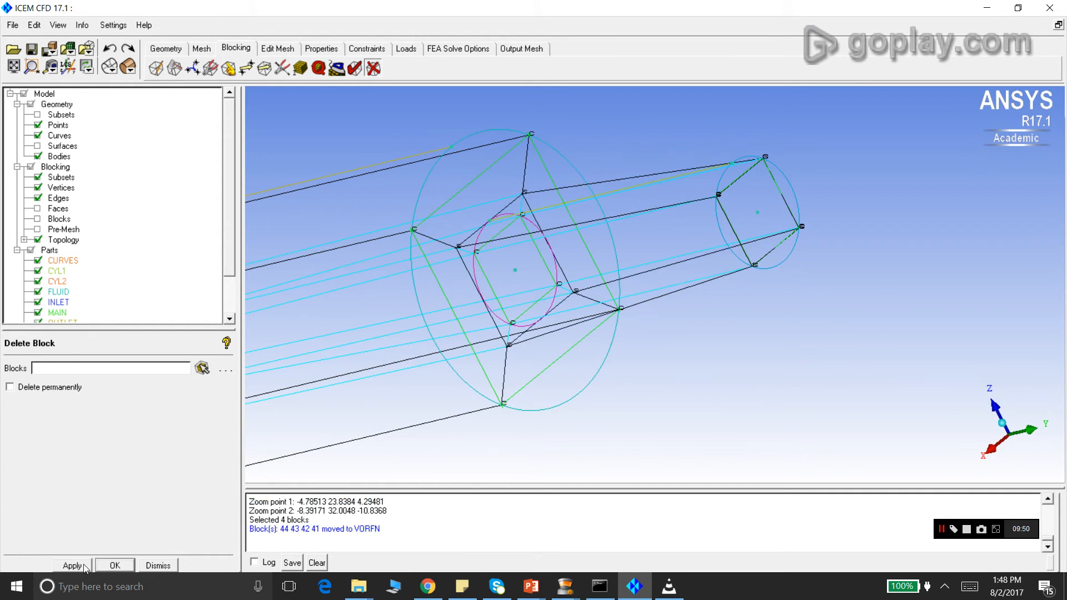
- Delete the second ring of O-grid blocks (61, 62, 63 and 64) around the outlet cylinder and close the block deletion tool
drag(791, 316, 866, 350)
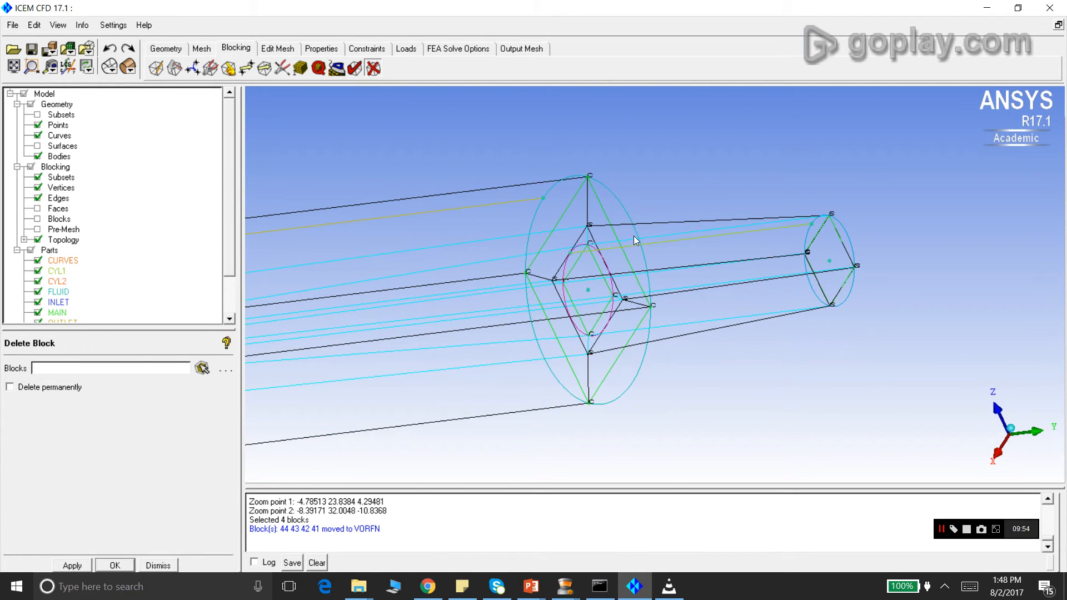
drag(626, 318, 579, 223)
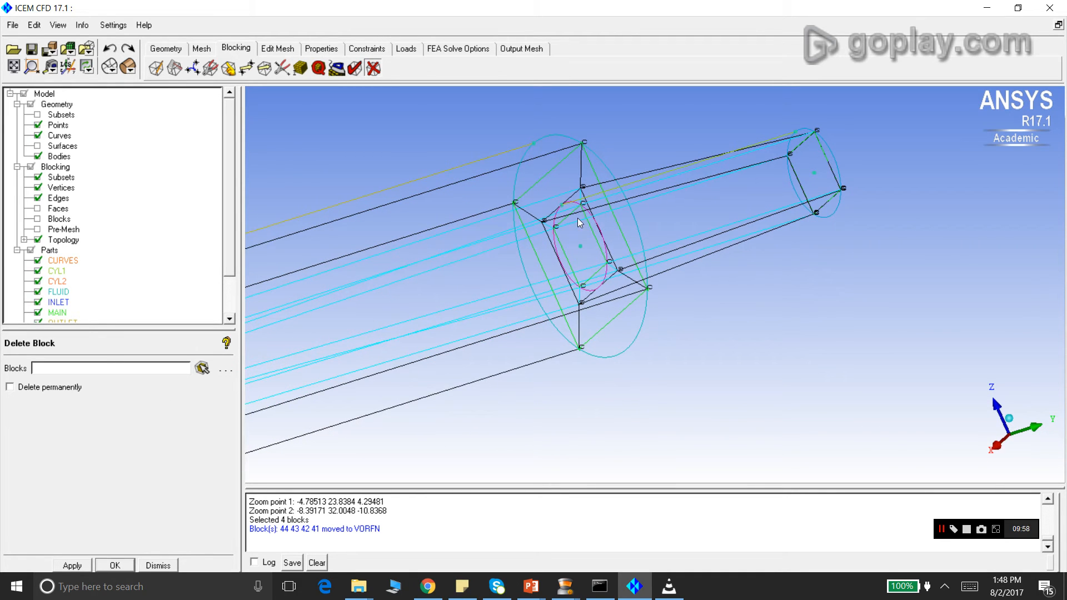
drag(727, 169, 713, 283)
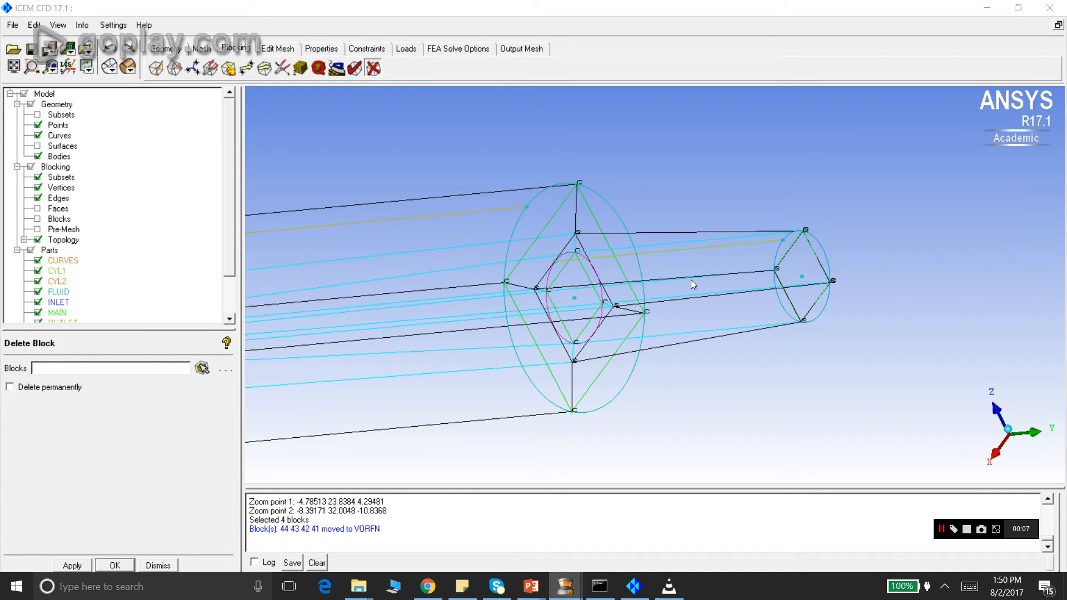
click(202, 368)
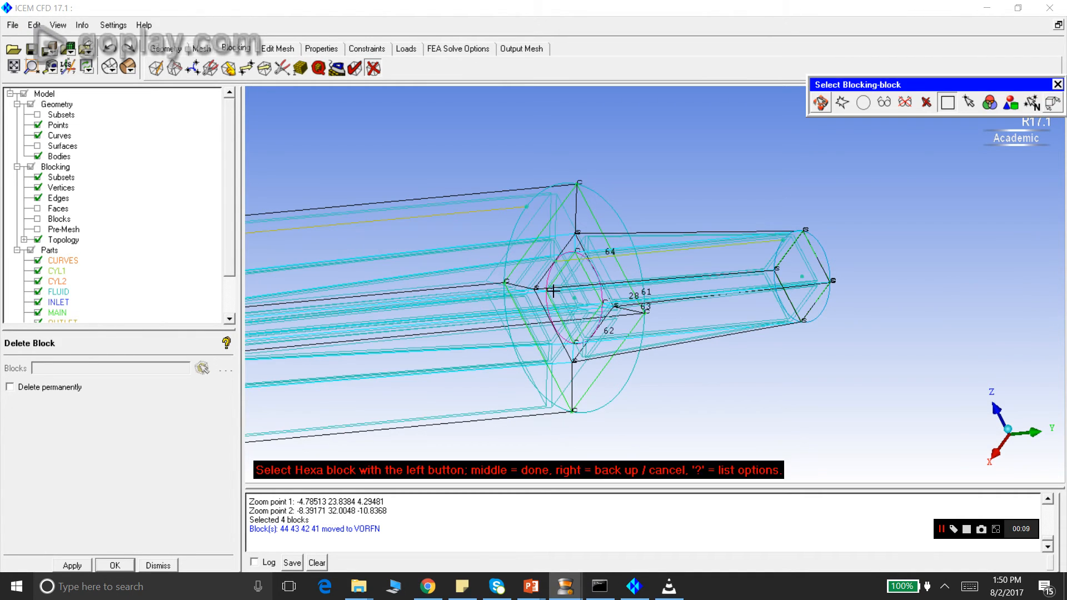
click(596, 242)
click(596, 352)
click(555, 284)
click(801, 317)
middle_click(772, 365)
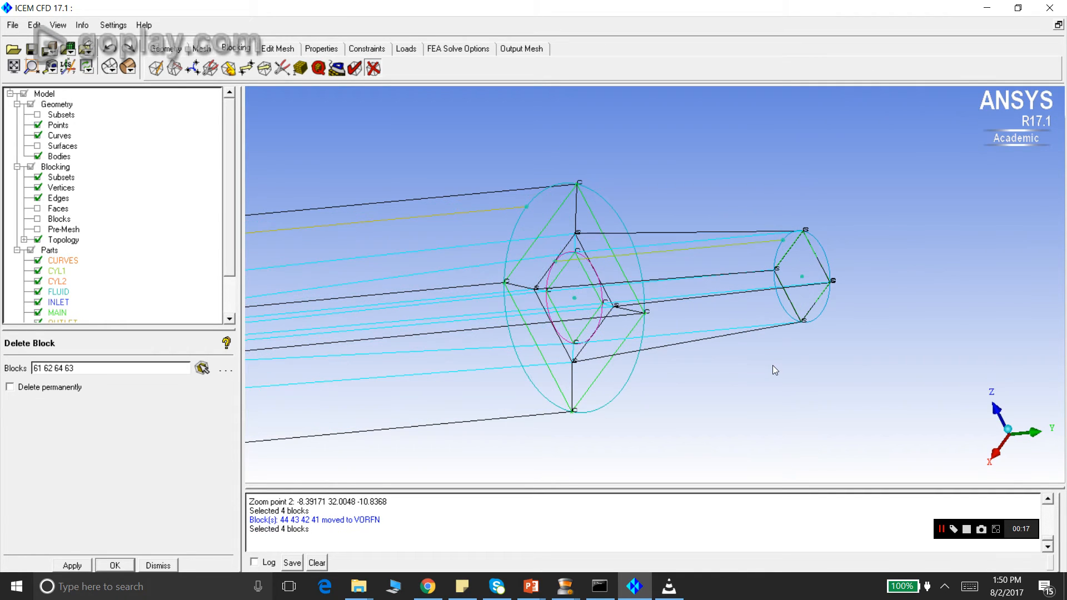
click(77, 566)
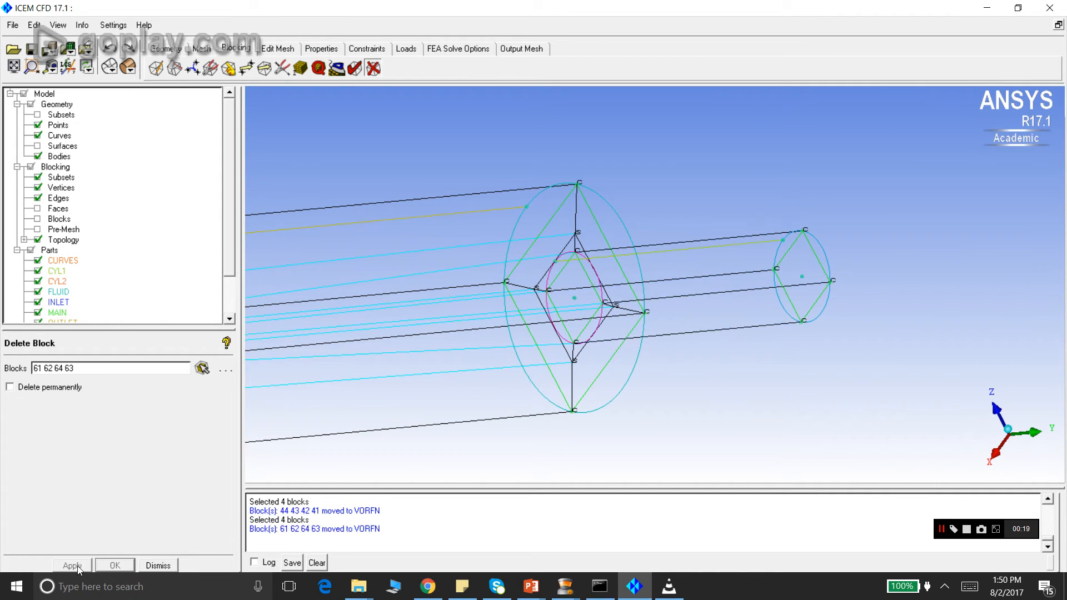
click(158, 566)
- Set 6 nodes on the radial edge 99–123 between the outer and inner squares of the inlet face
drag(538, 334, 561, 331)
drag(768, 283, 399, 304)
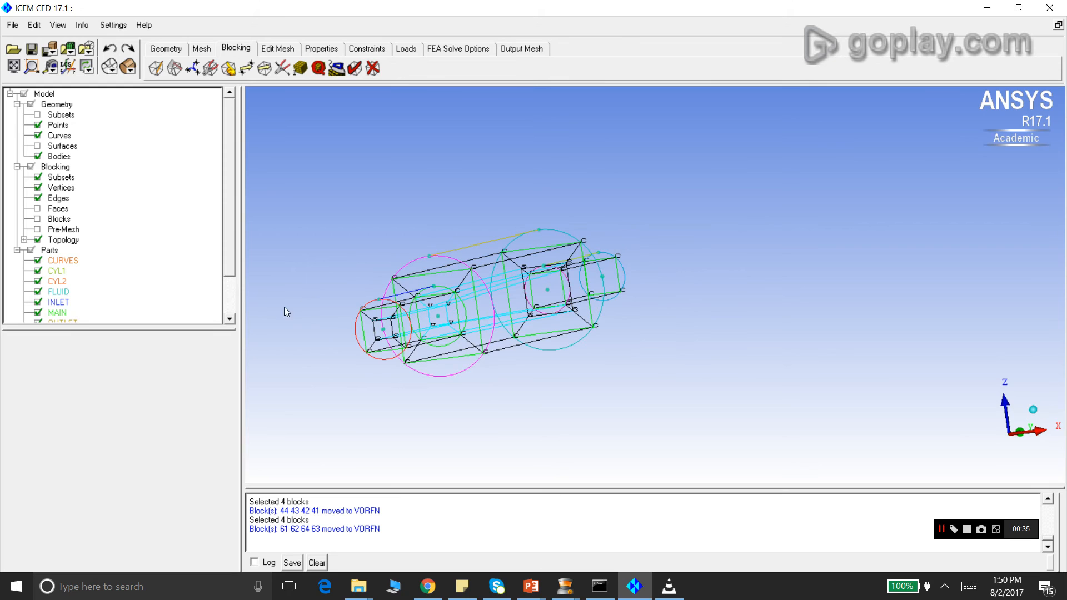
click(300, 69)
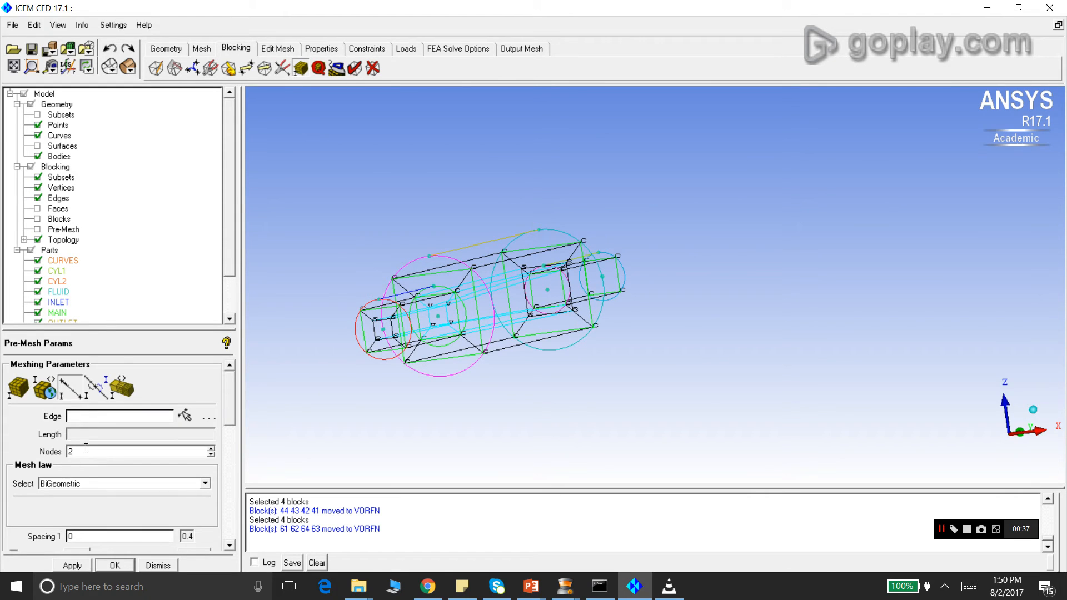
click(185, 415)
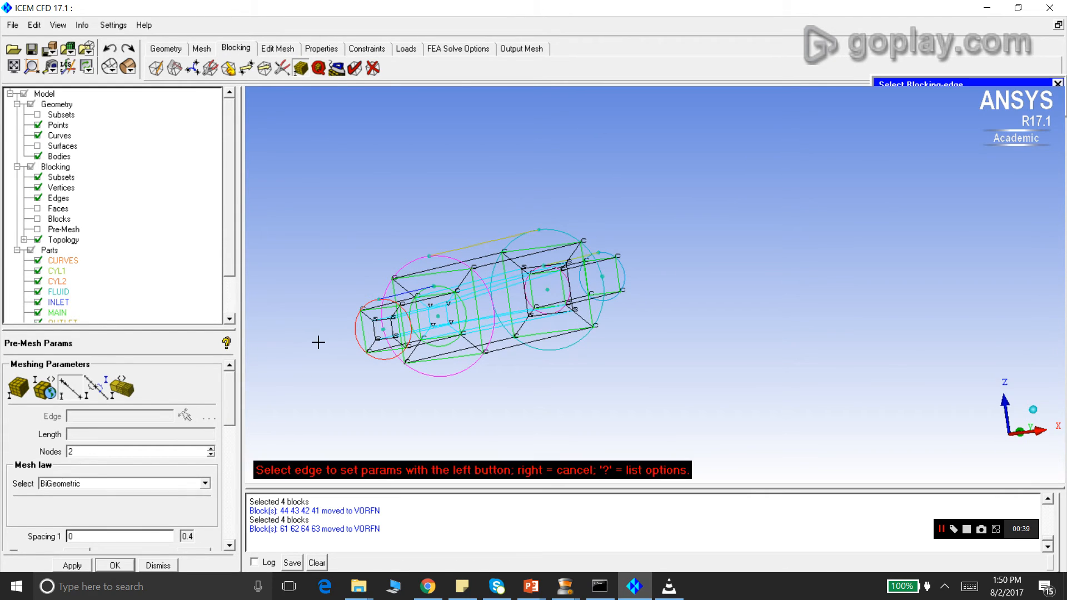
click(364, 318)
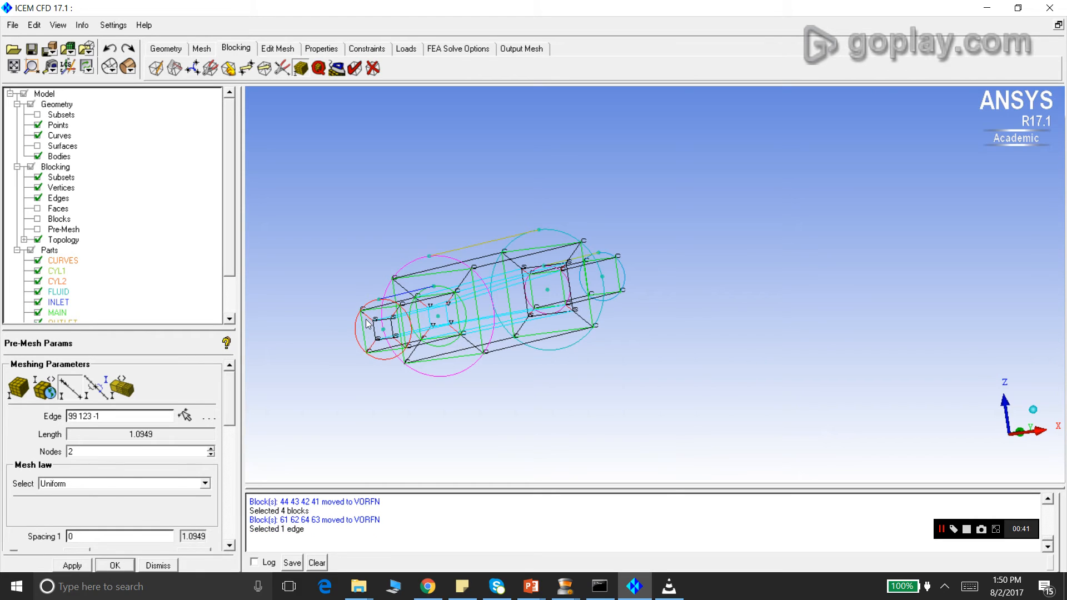
double_click(179, 454)
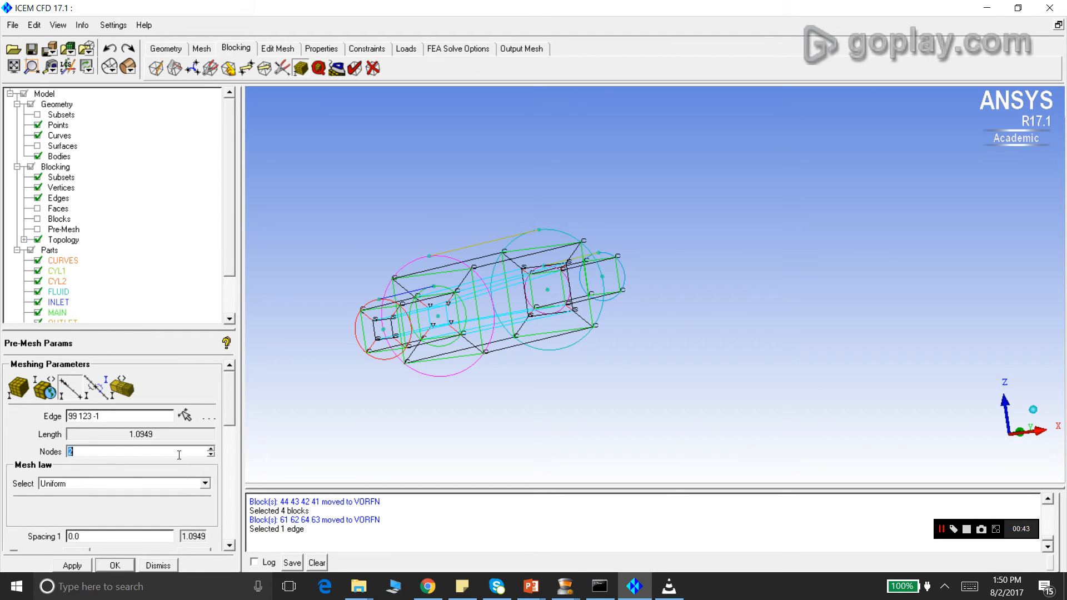
key(Return)
drag(231, 407, 228, 478)
drag(228, 424, 229, 391)
- Set 10 nodes on the main cylinder's lengthwise edge 73–89 and 6 nodes on the inlet cylinder's lengthwise edge 99–101
click(185, 415)
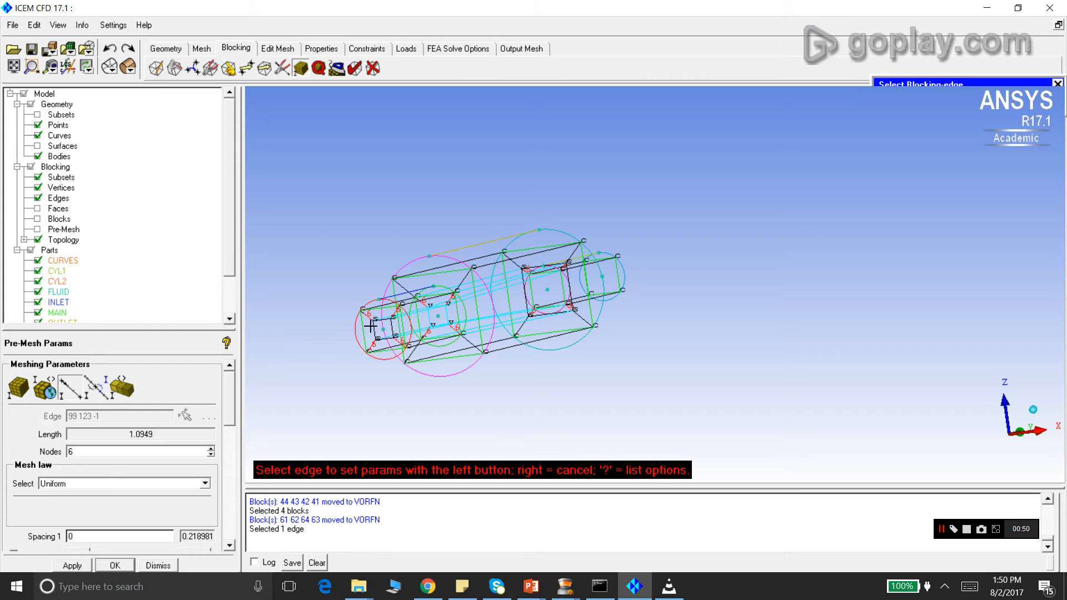
click(425, 267)
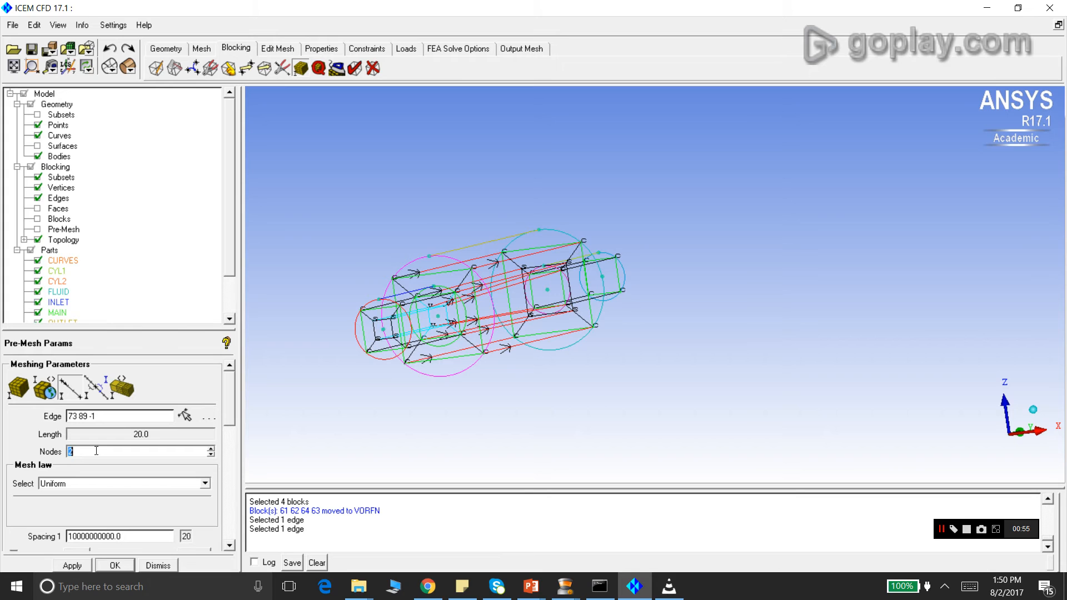
key(Return)
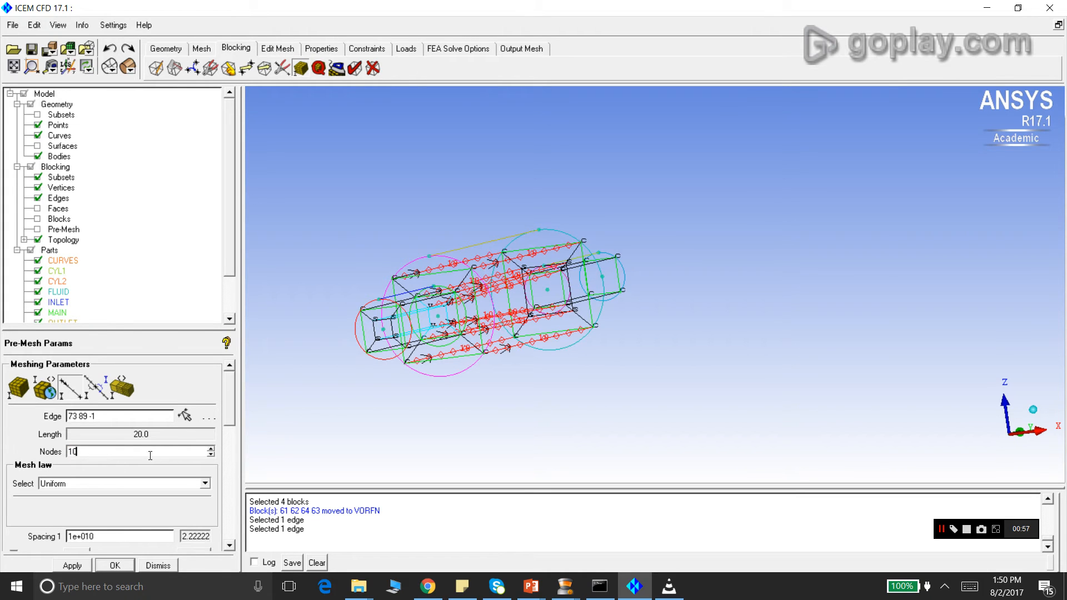
click(182, 418)
click(379, 304)
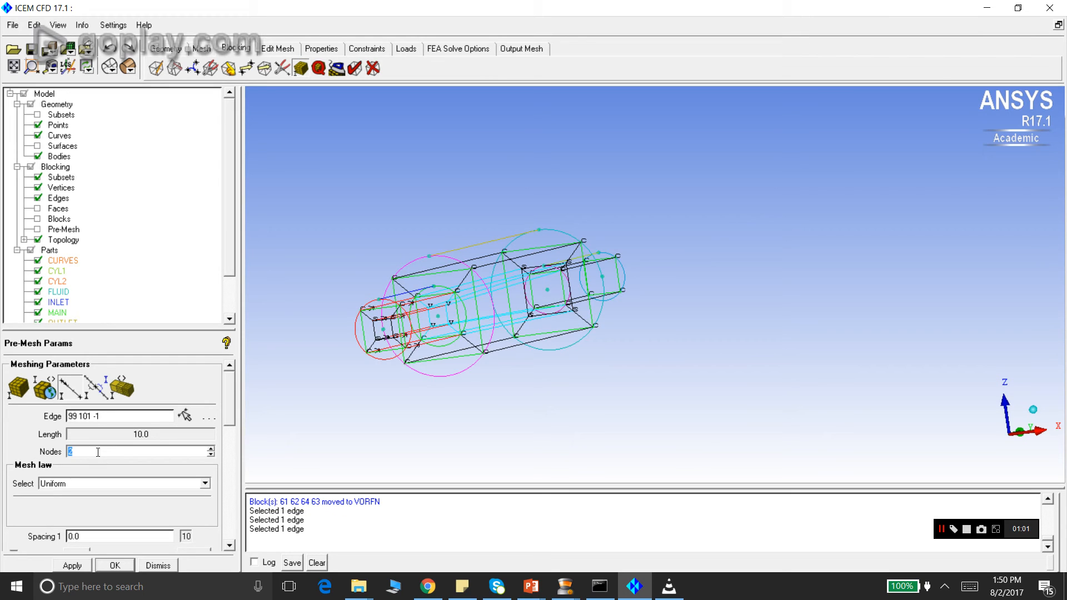
key(Return)
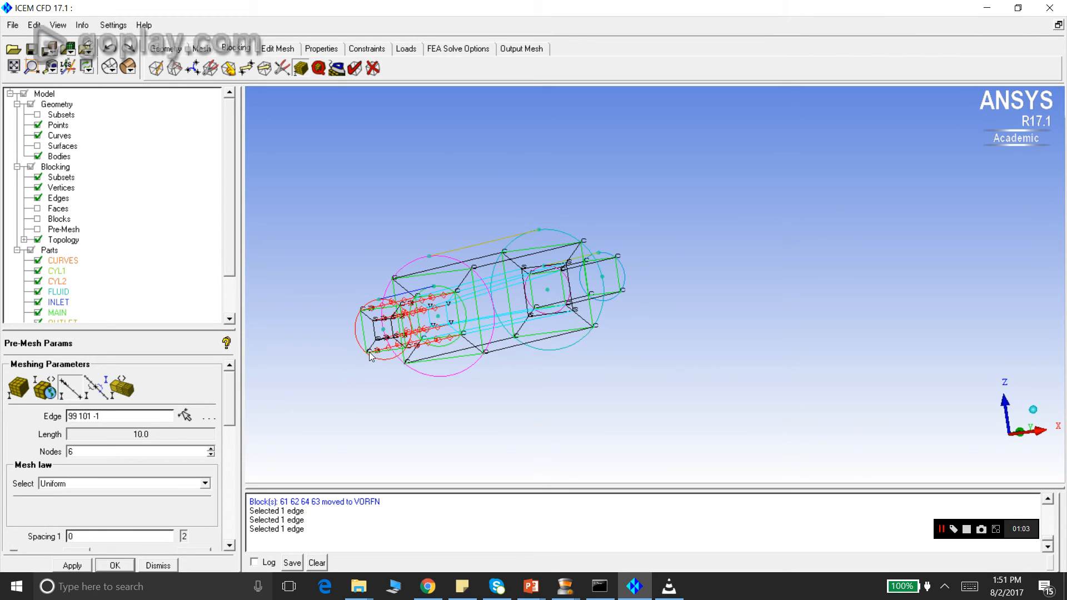
- Set 4 nodes on each of the inlet face's outer square edges 98–99 and 98–110
click(185, 416)
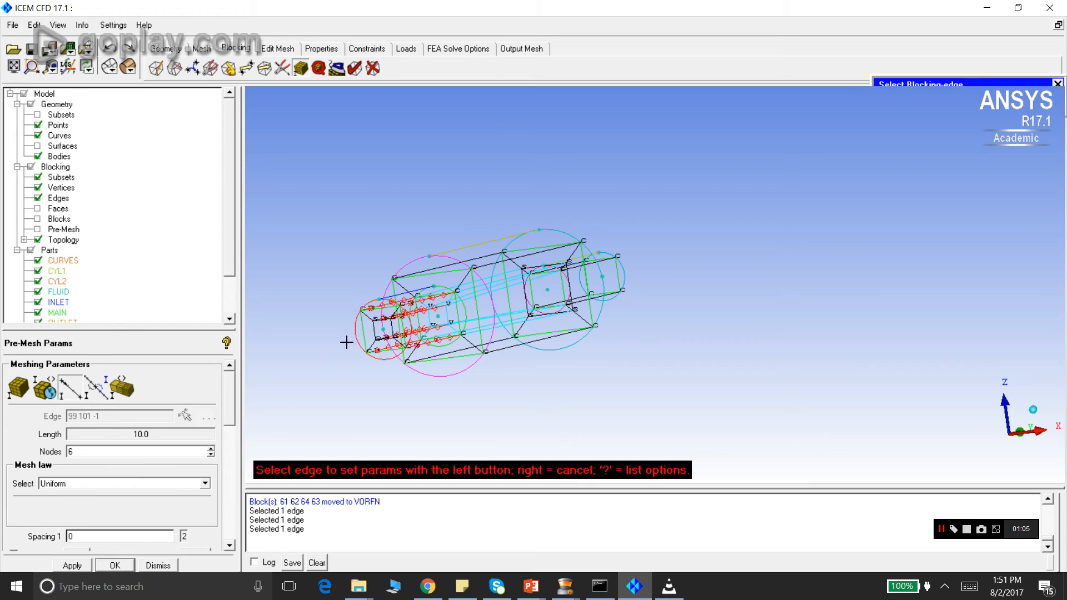
click(365, 339)
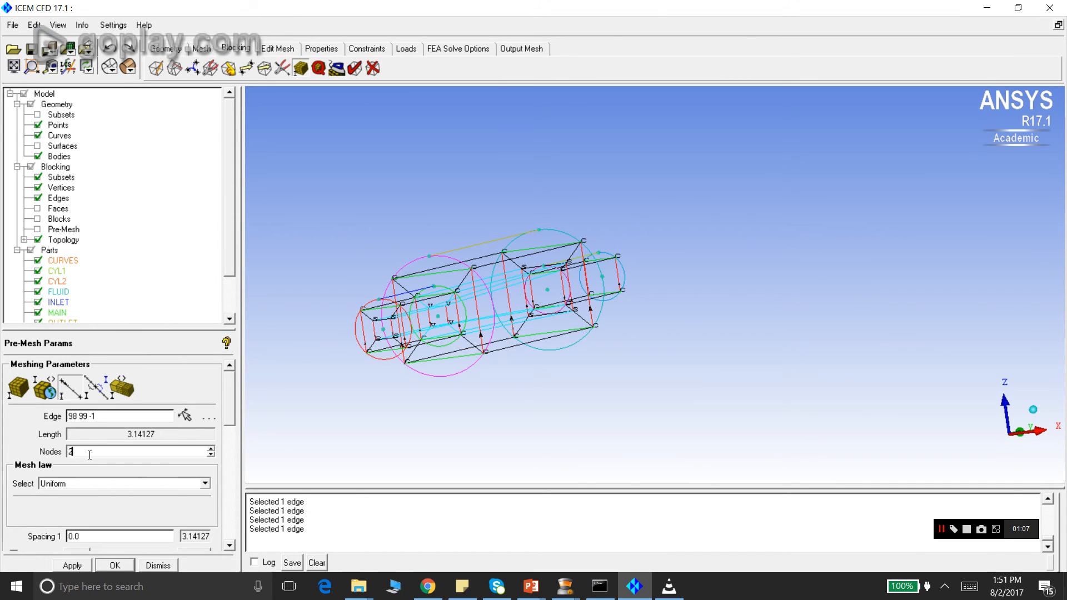
click(184, 416)
click(381, 350)
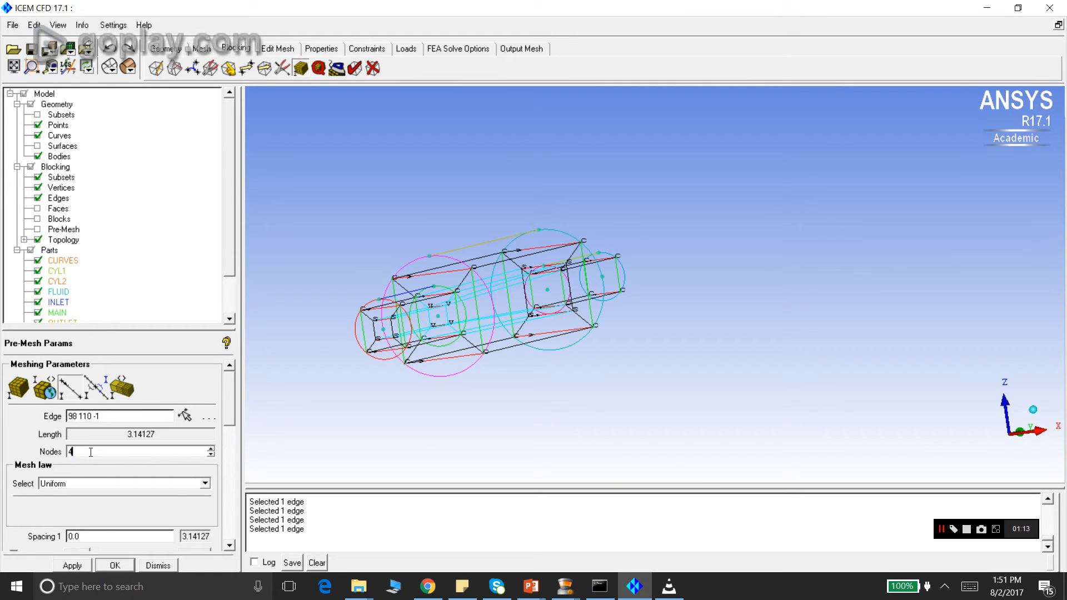
- Check the node counts of edges 122–123, 69–70, 73–89, 140–141 and 128–140, and close the pre-mesh parameters
click(183, 416)
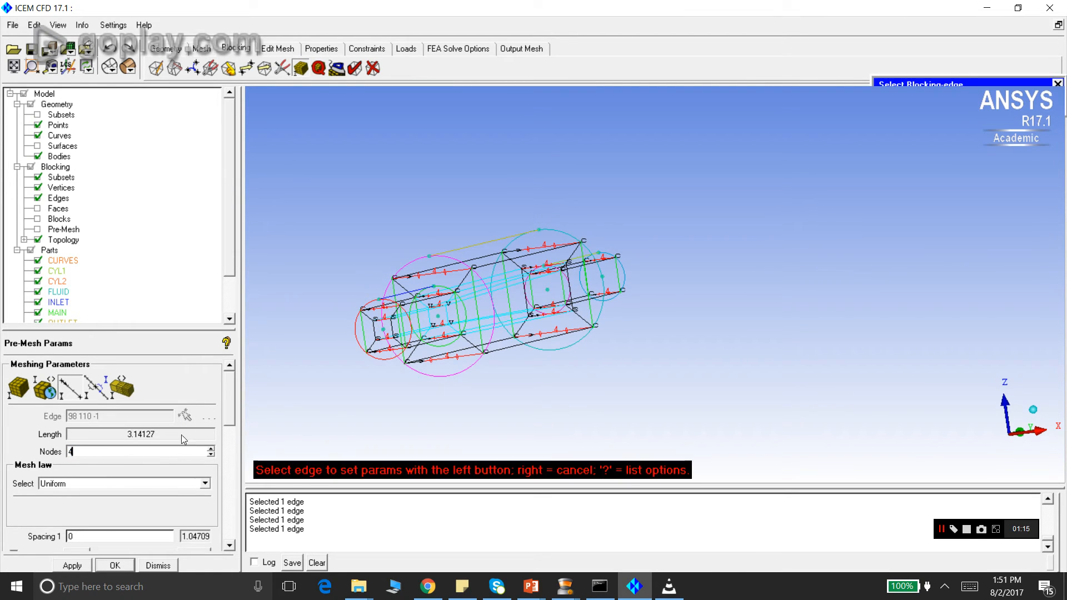
click(373, 331)
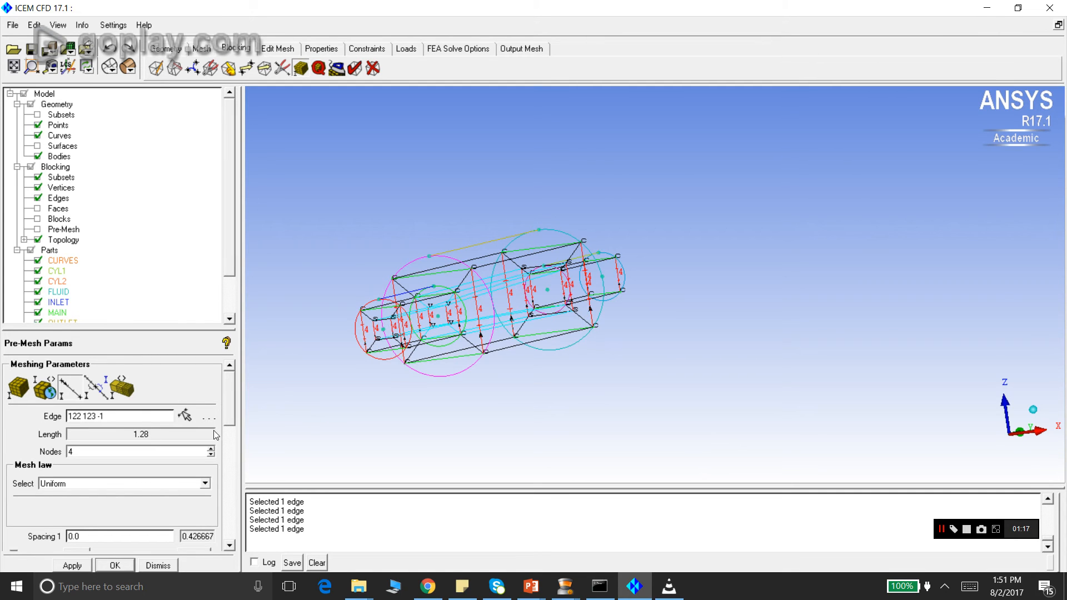
click(187, 417)
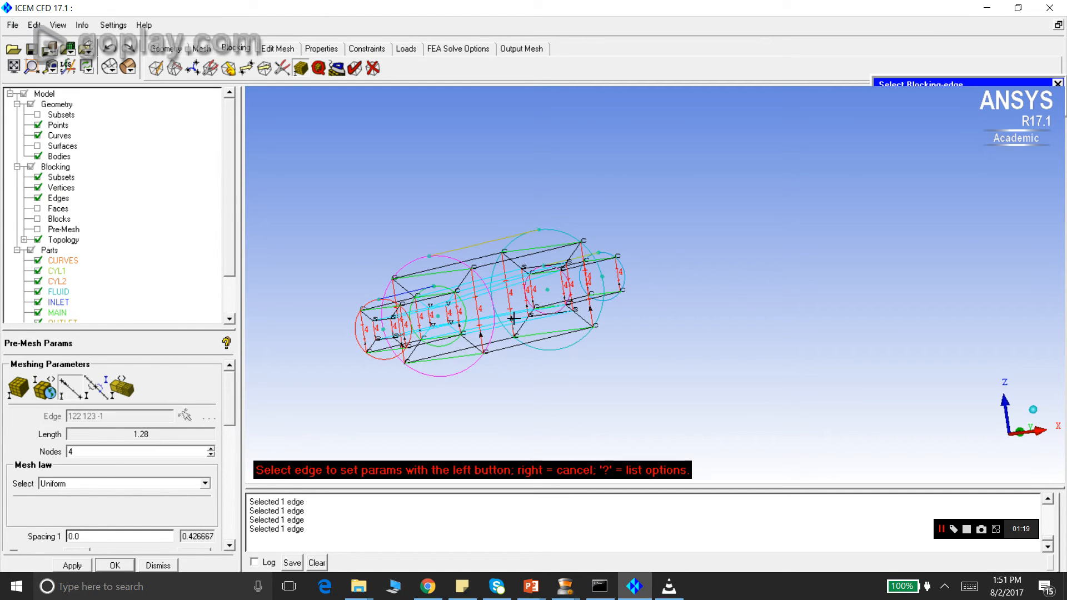
click(472, 358)
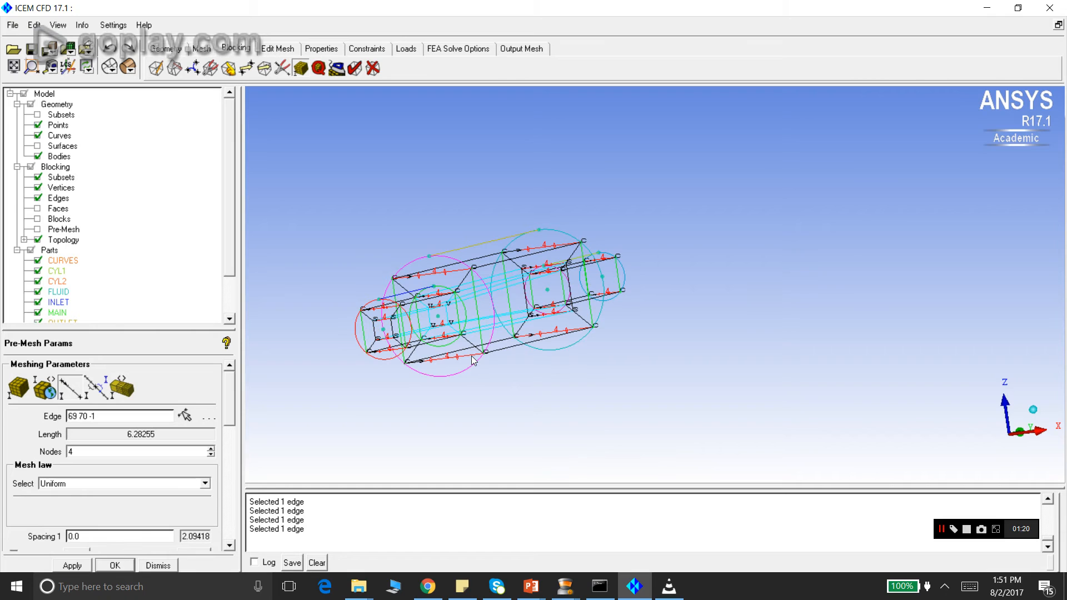
click(185, 416)
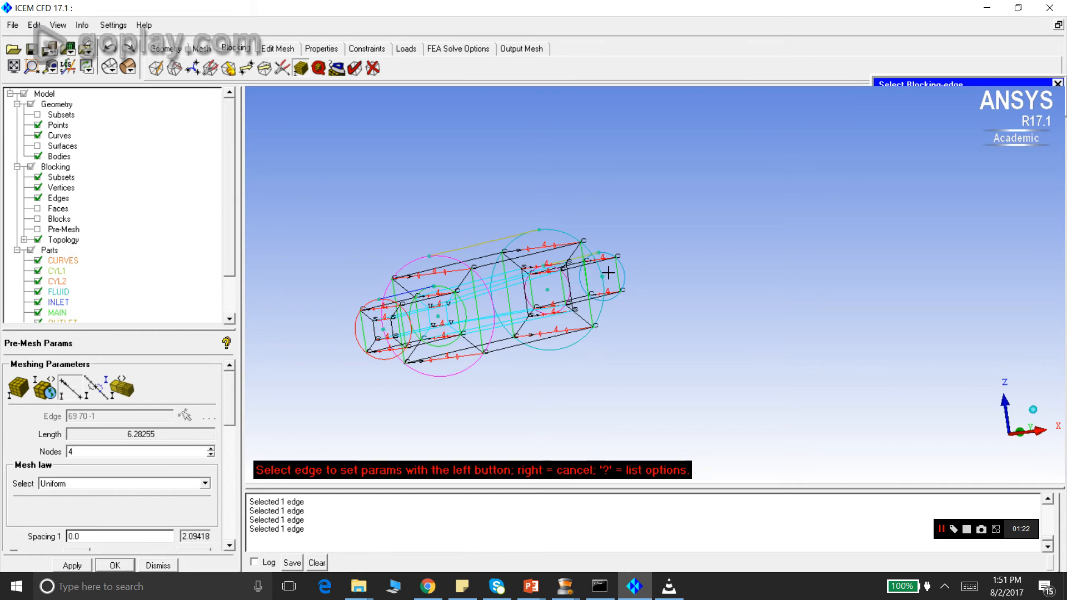
click(498, 260)
click(186, 417)
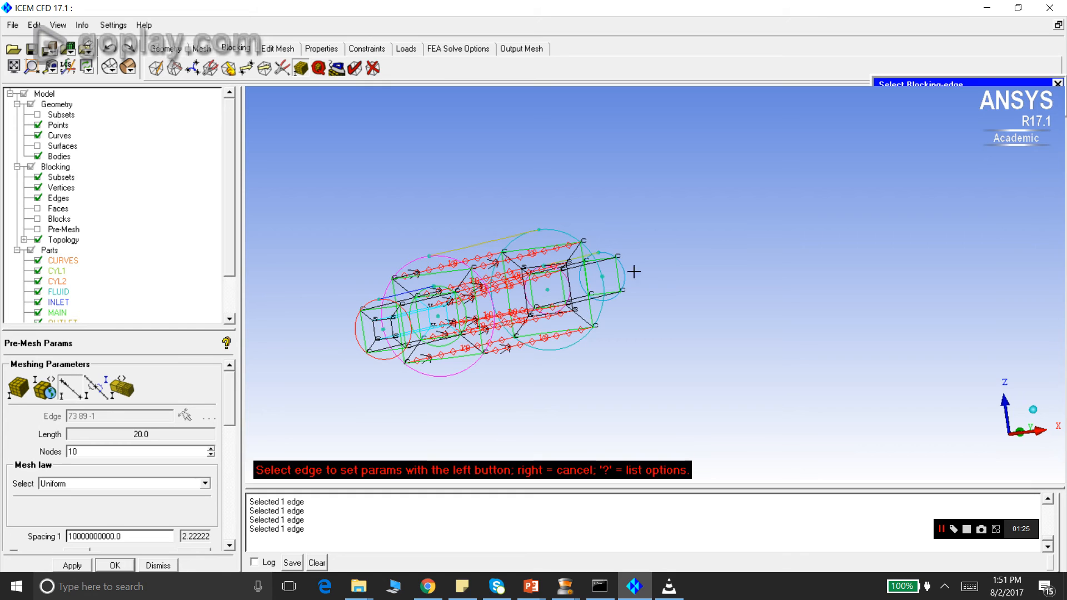
click(620, 274)
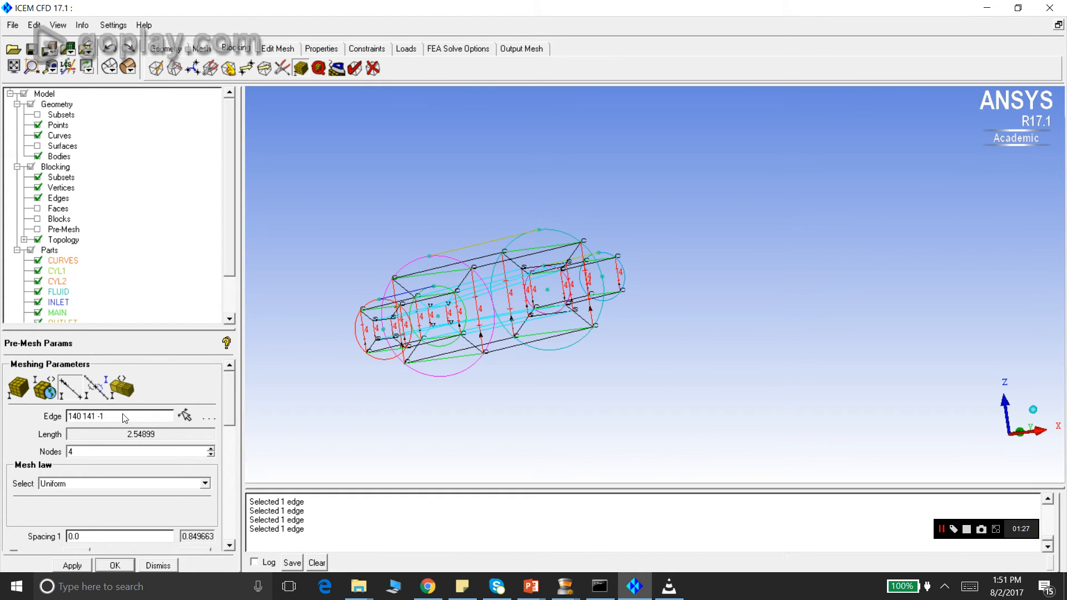
click(185, 416)
click(615, 289)
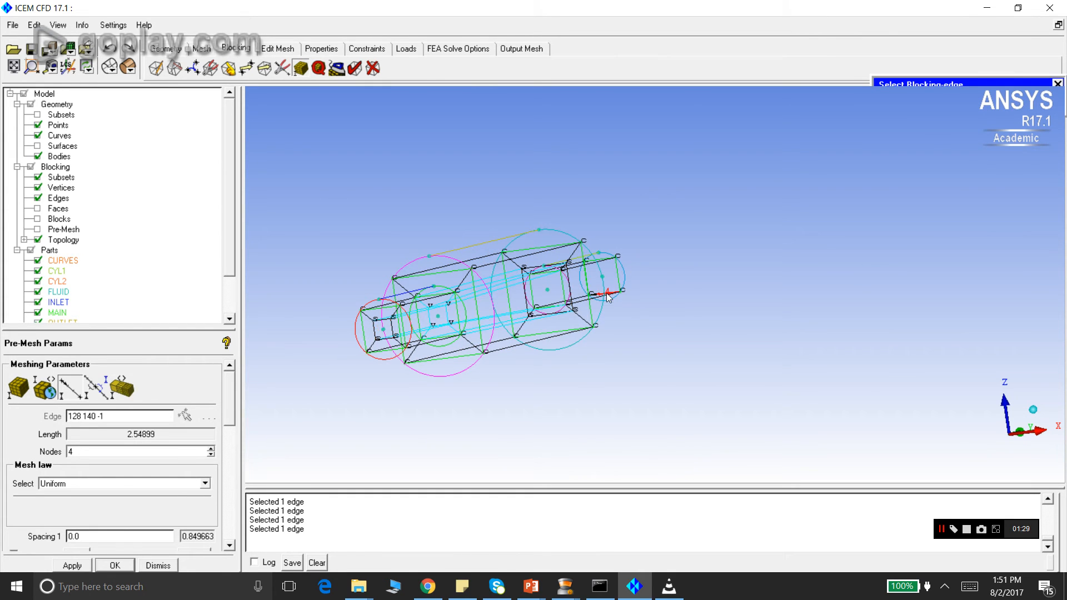
drag(724, 239, 536, 334)
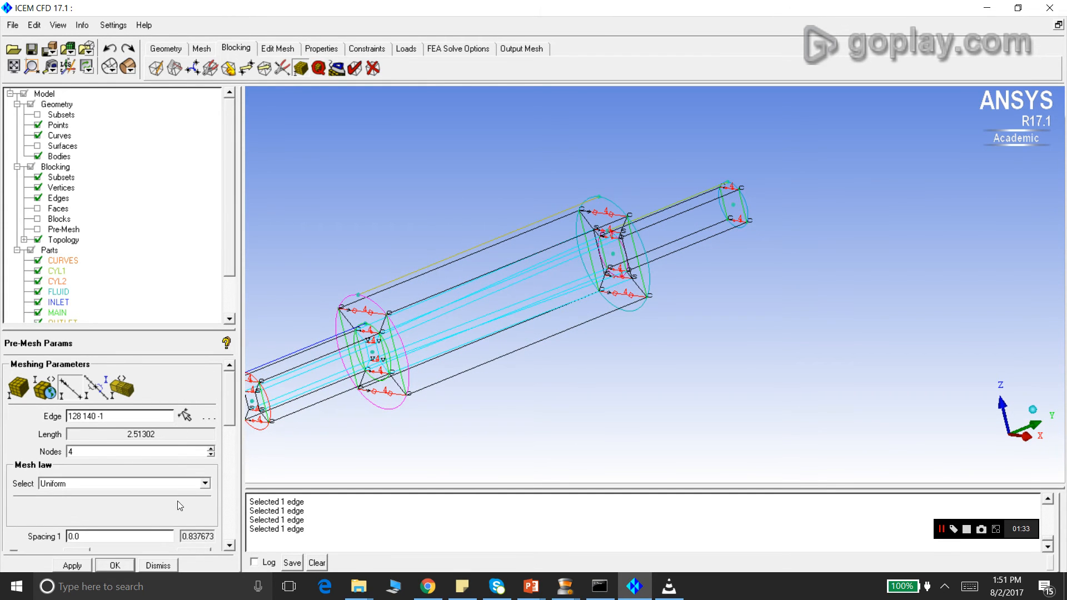
click(164, 568)
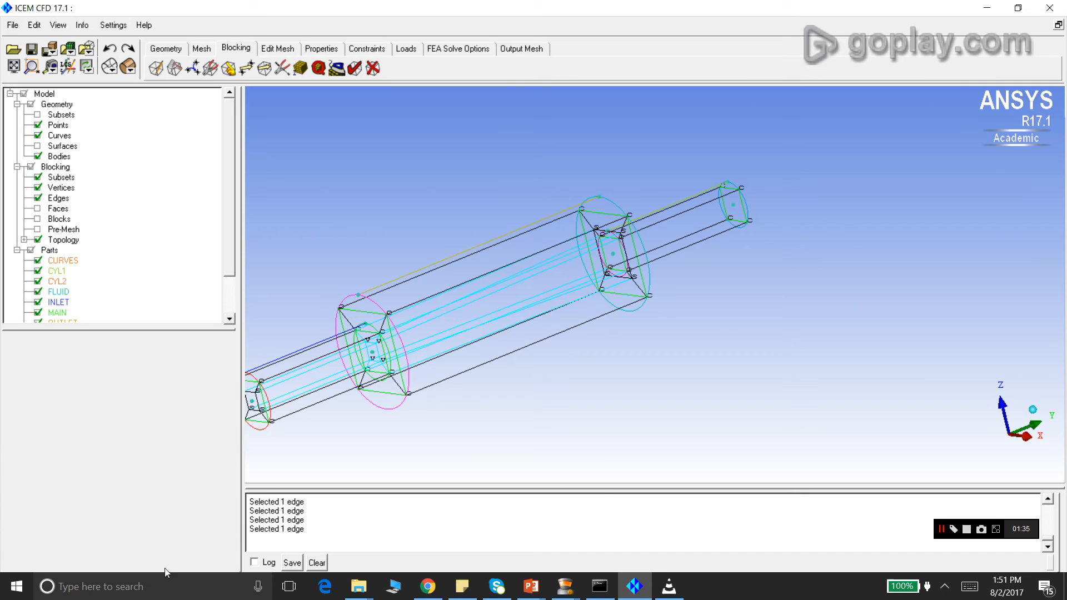
- Display the node counts on all blocking edges
drag(350, 388, 381, 383)
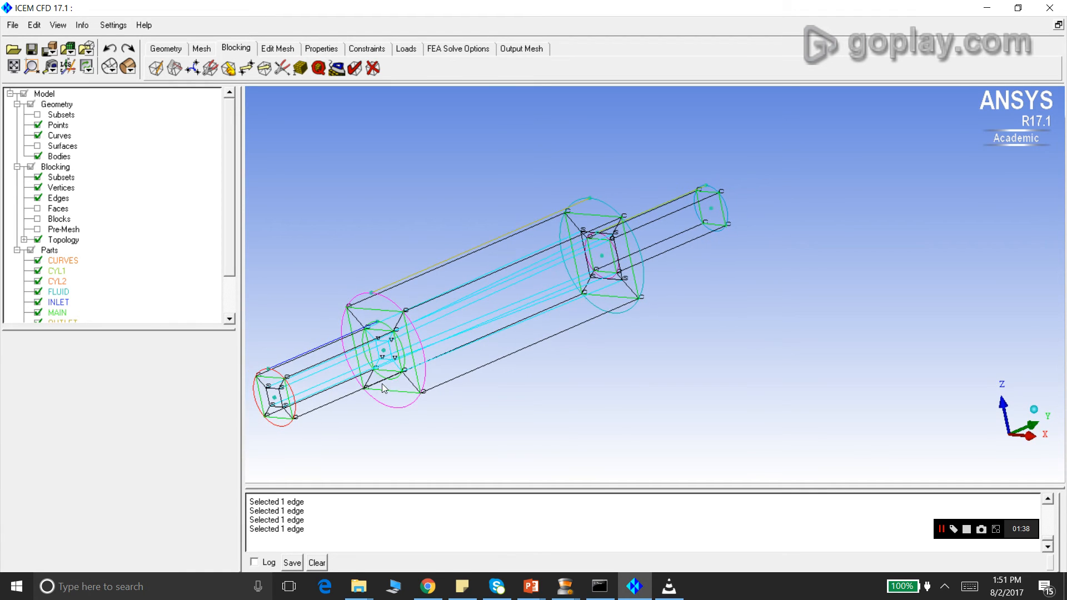
right_click(52, 201)
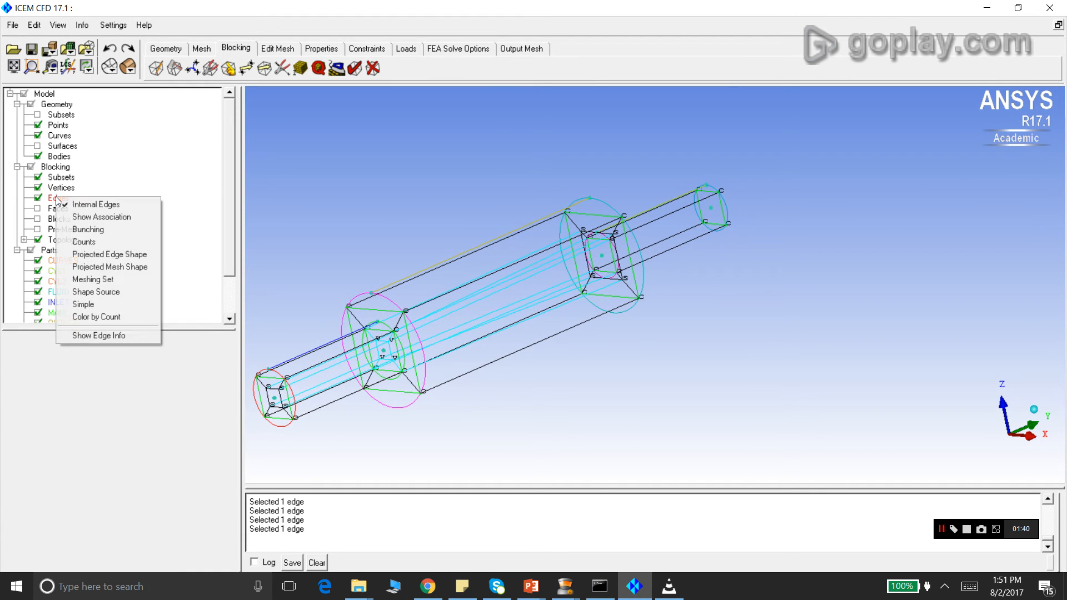
click(82, 242)
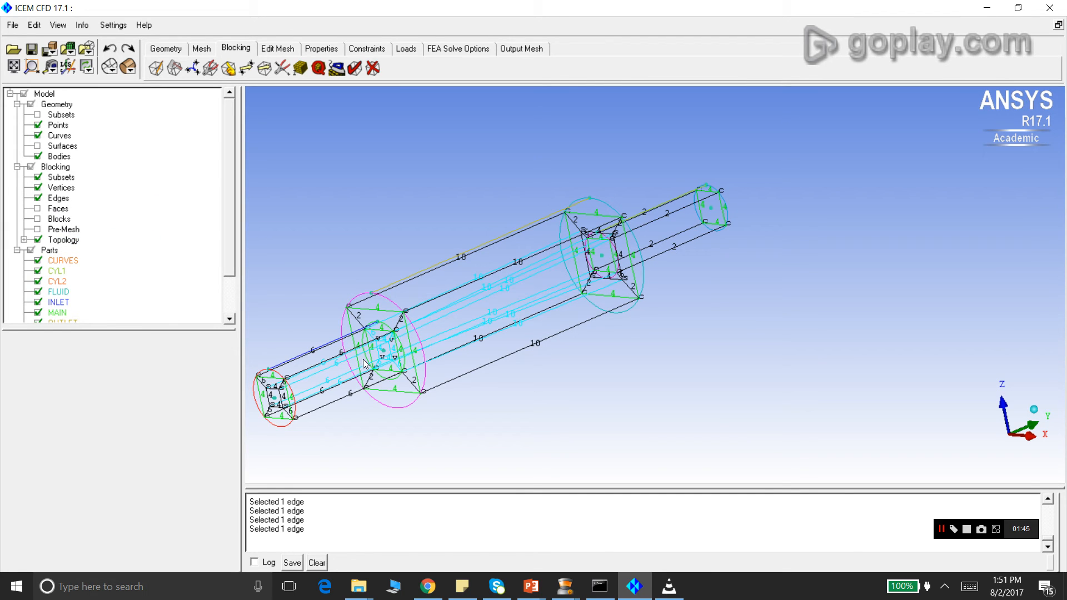
- Set 6 nodes on the outlet cylinder's lengthwise edge 139–141 and close the pre-mesh parameters
click(300, 68)
click(184, 415)
click(669, 220)
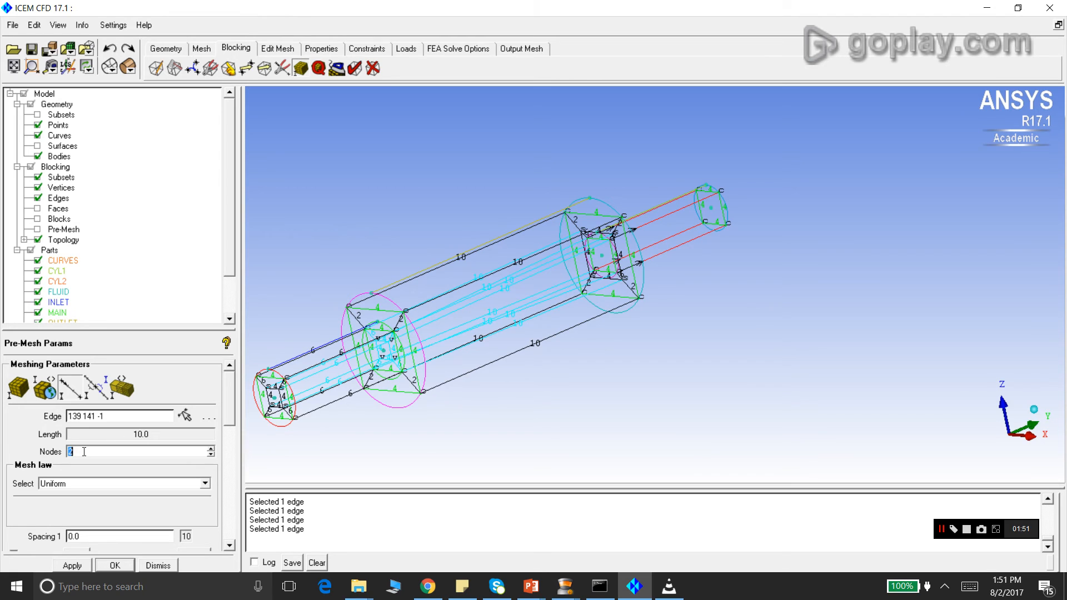
click(72, 565)
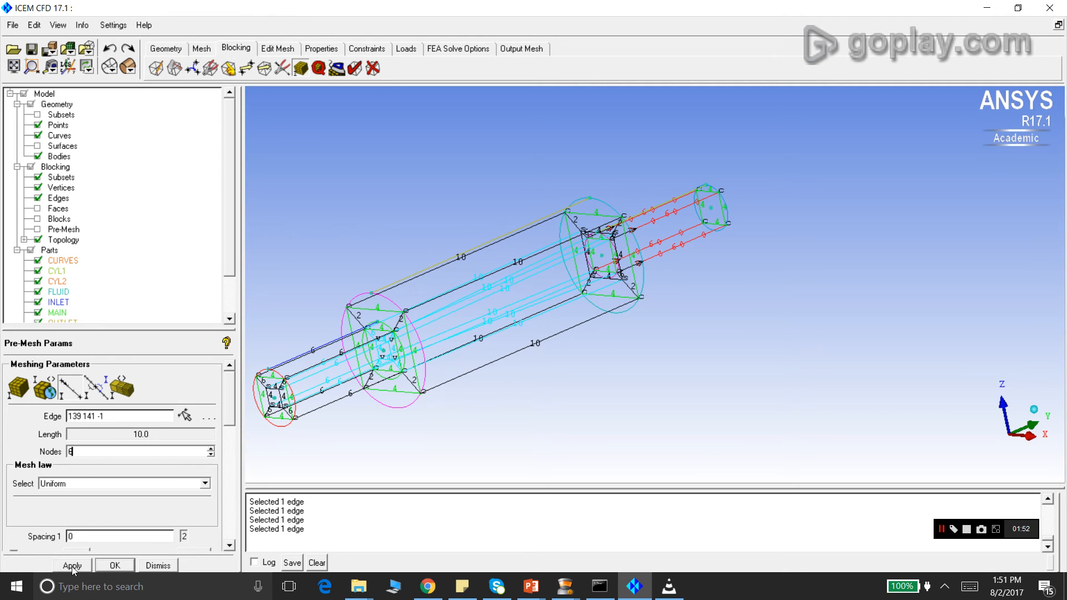
click(157, 565)
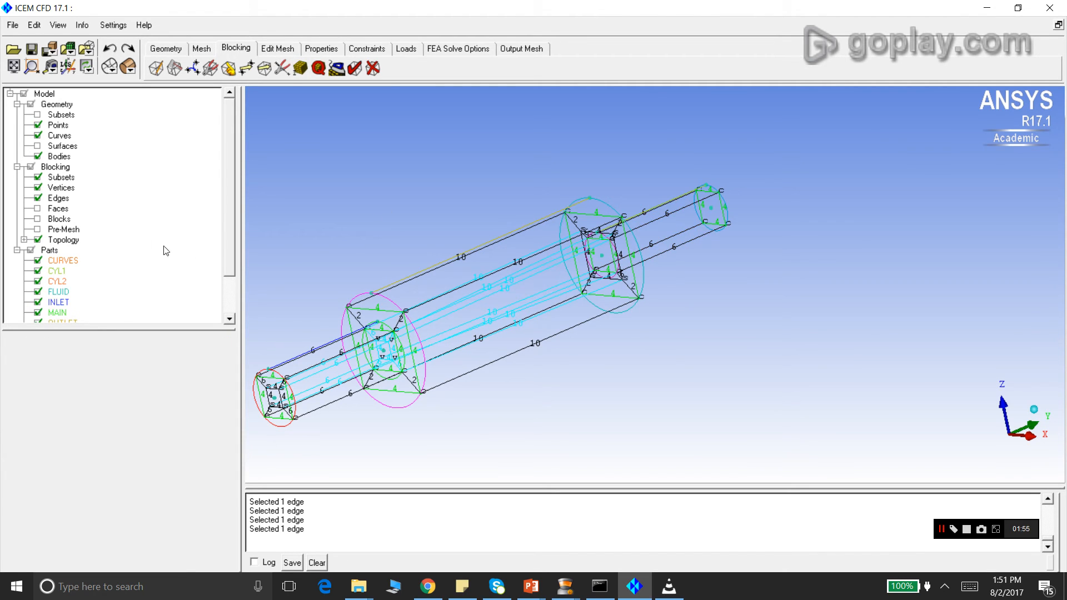
- Set 4 nodes on the radial edge 89–103 between the main cylinder's outer square and the inner O-grid square
click(300, 67)
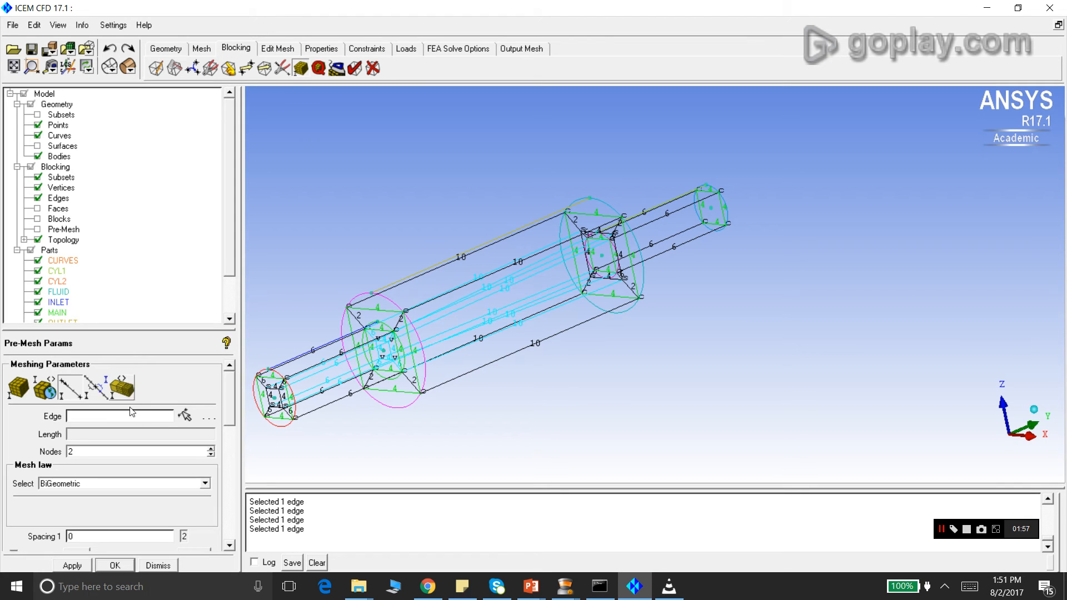
click(185, 415)
click(578, 225)
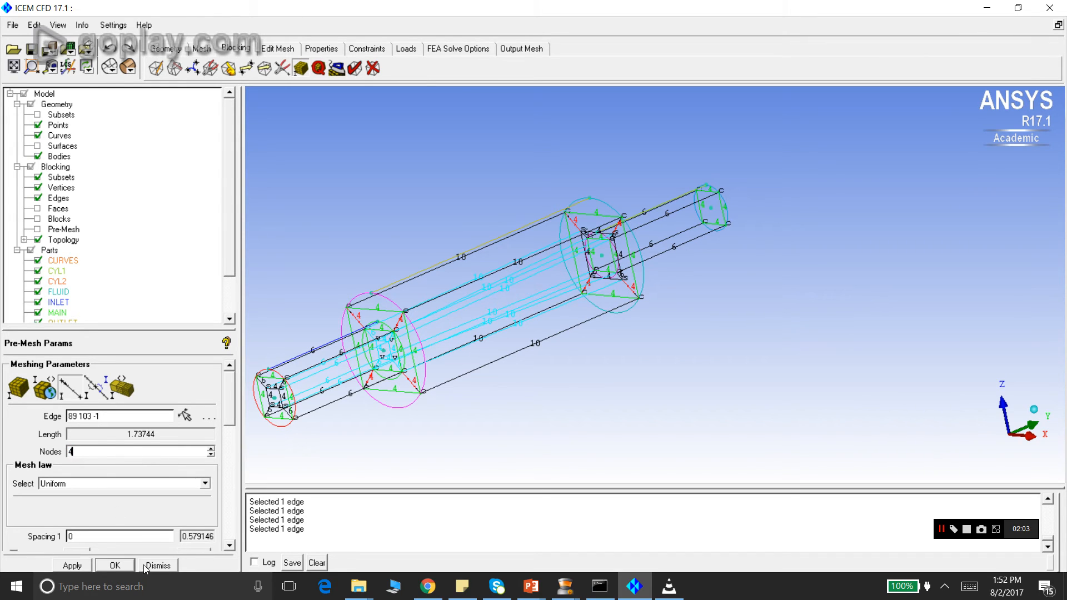
click(115, 565)
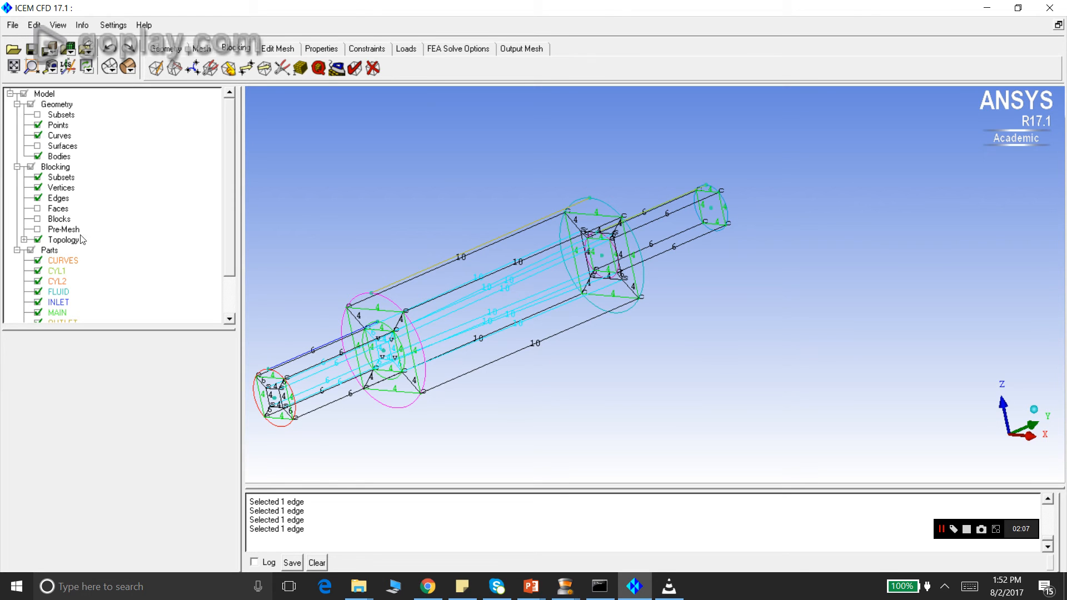
- Compute the pre-mesh and display it as Solid & Wire with the blocking edges hidden
click(37, 228)
click(416, 347)
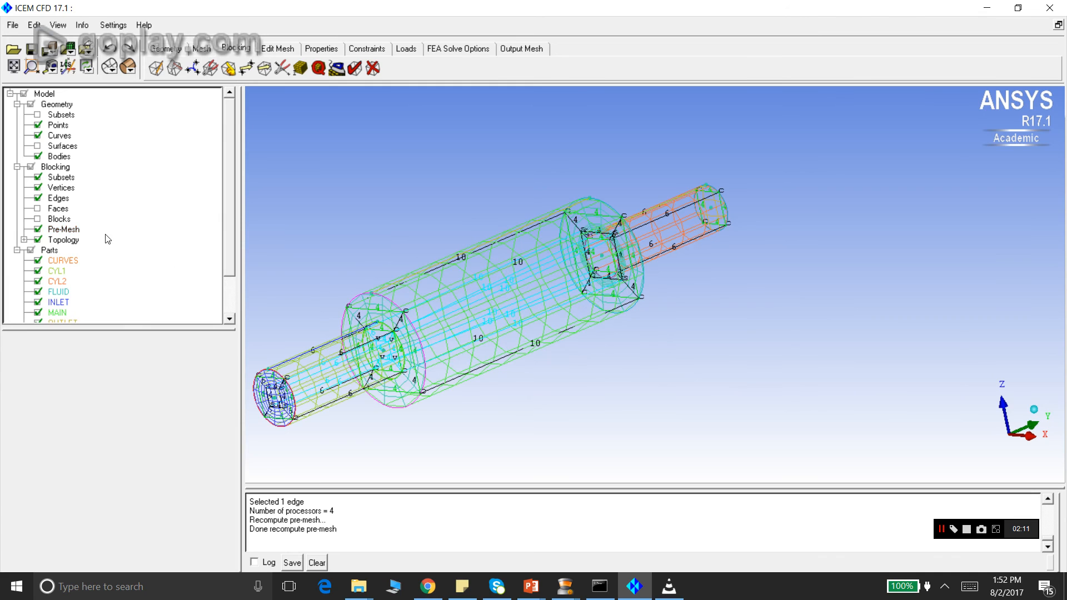
right_click(84, 233)
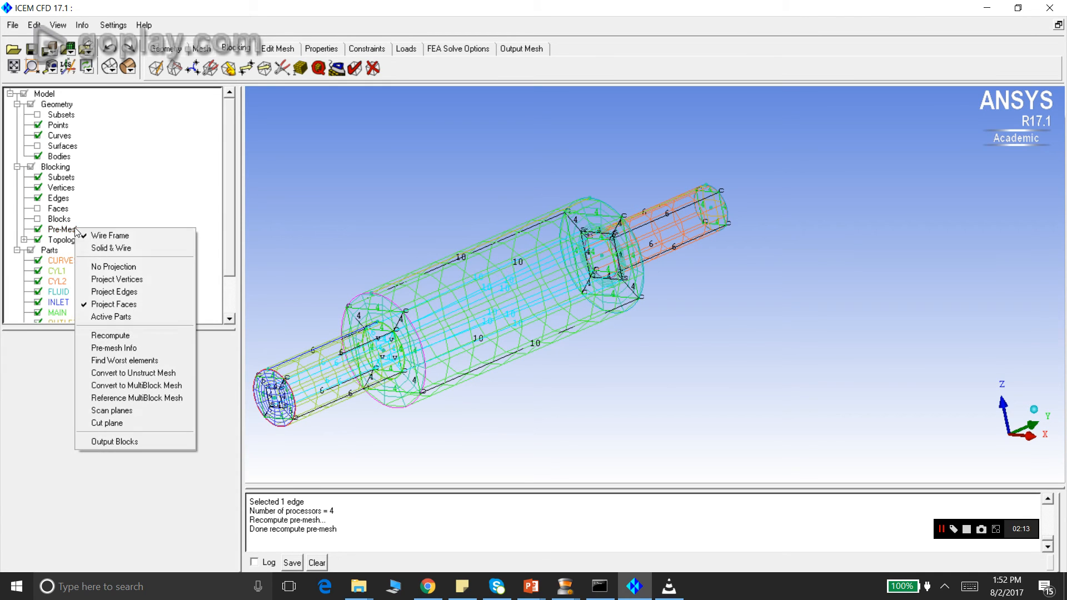
click(105, 244)
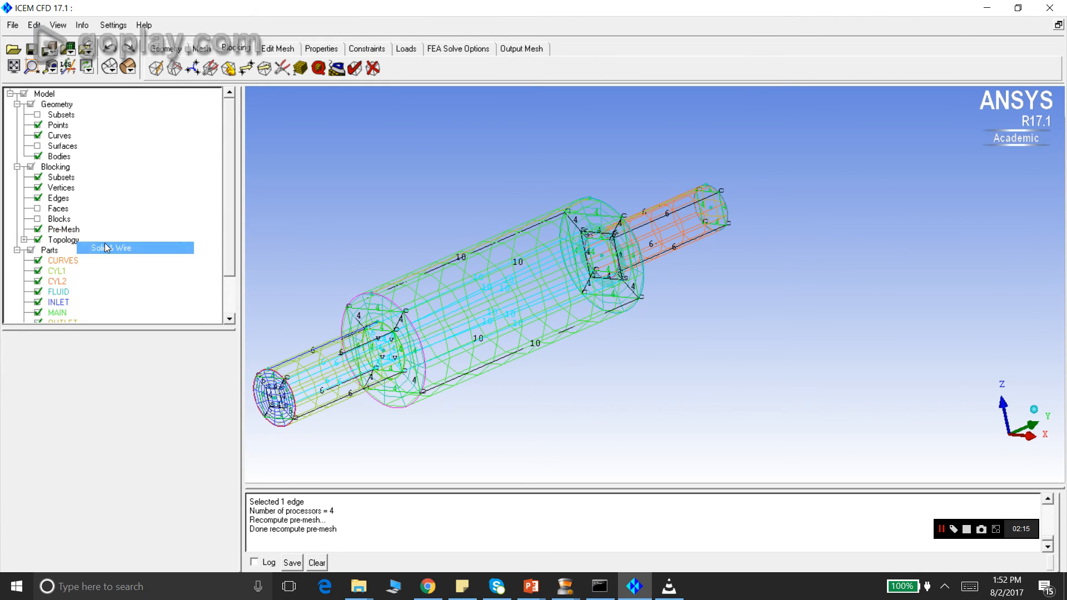
scroll(412, 275, down, 3)
drag(377, 359, 480, 351)
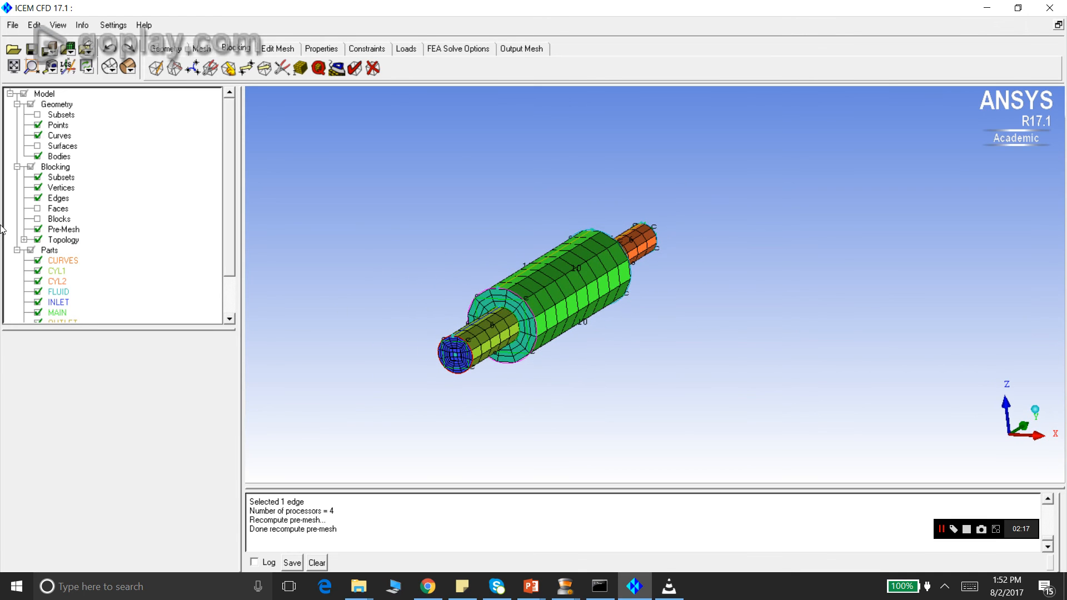
click(37, 198)
- Examine the pre-mesh on the three cylinders and on the inlet and outlet end faces
scroll(415, 313, up, 2)
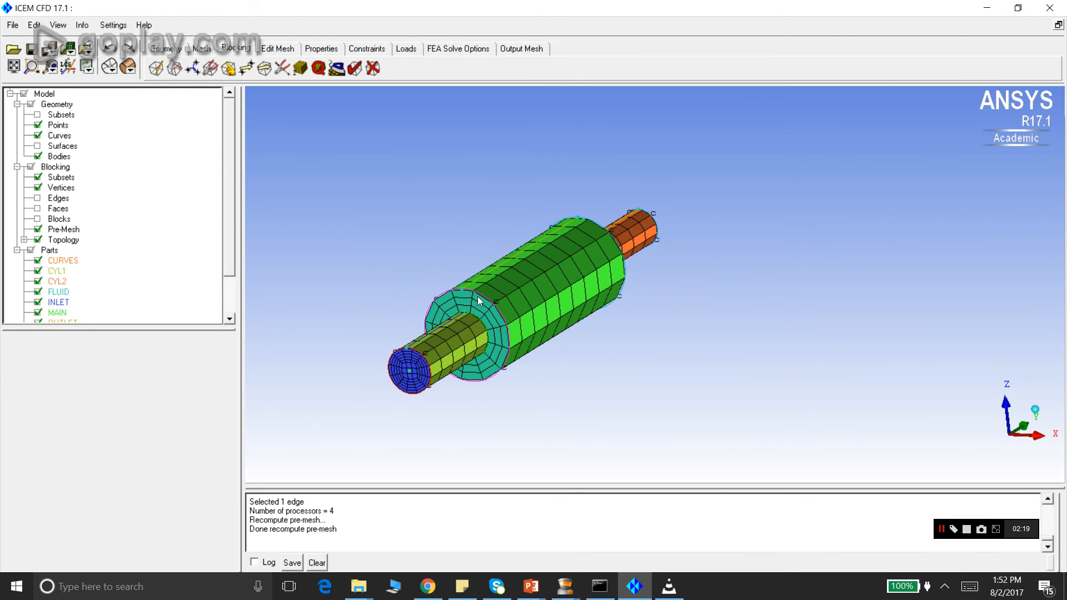
drag(608, 262, 577, 307)
scroll(542, 292, up, 3)
drag(448, 332, 719, 227)
drag(574, 276, 642, 293)
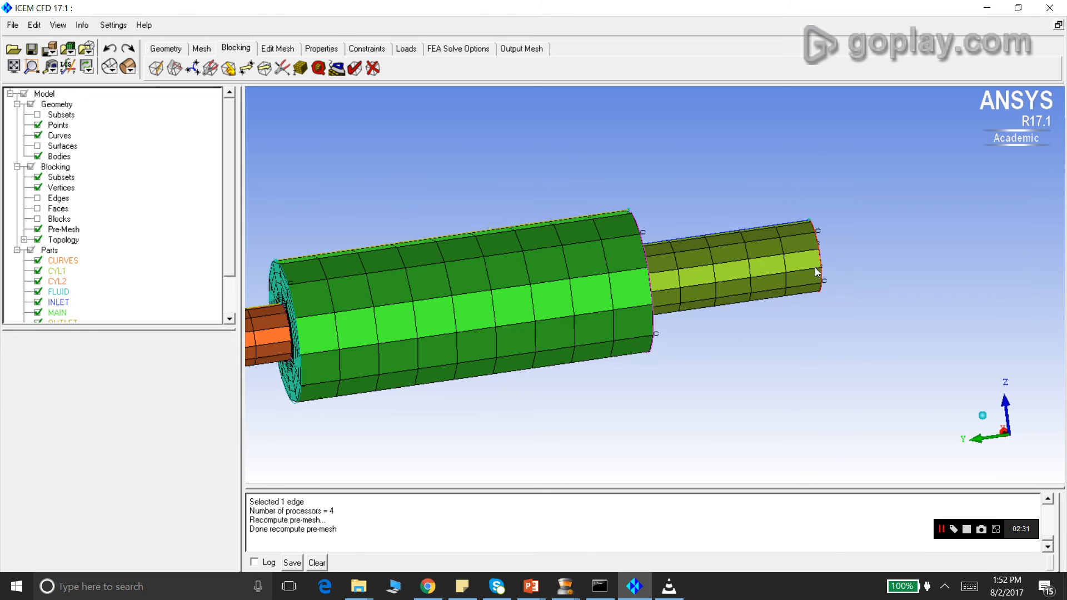
drag(814, 272, 449, 354)
drag(425, 292, 752, 248)
drag(638, 287, 514, 295)
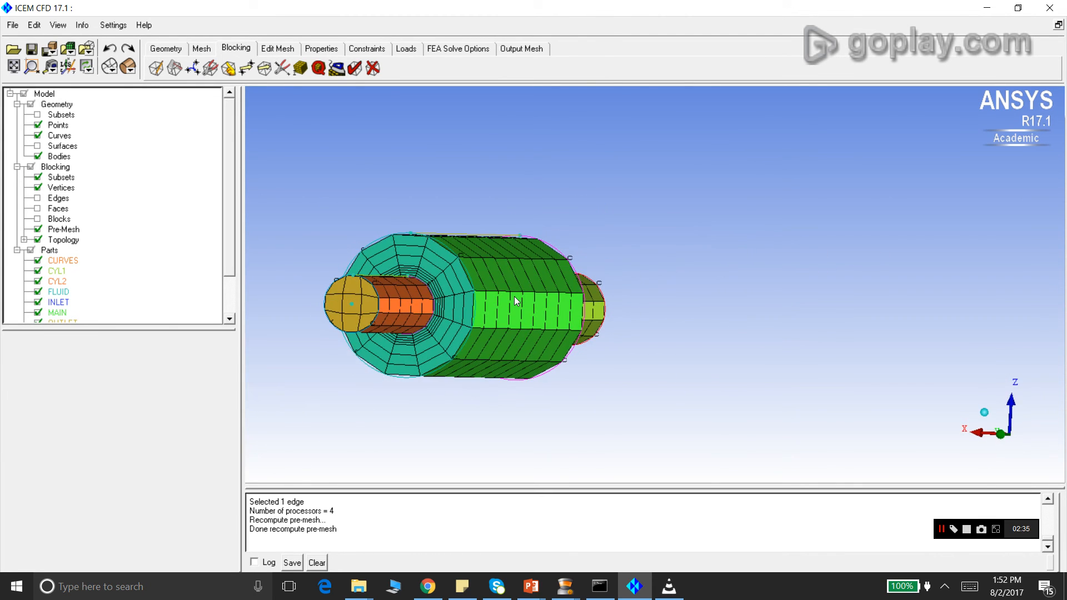
drag(624, 295, 638, 246)
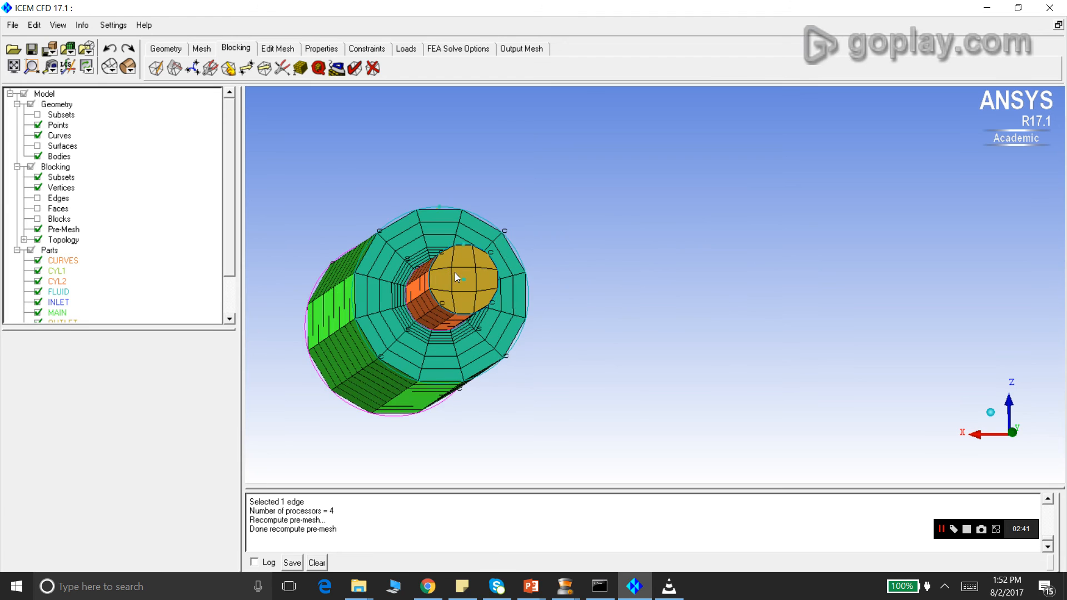
- Check the pre-mesh quality with the Angle criterion, using a histogram range of 0 to 90 and 20 bars
drag(491, 236, 461, 345)
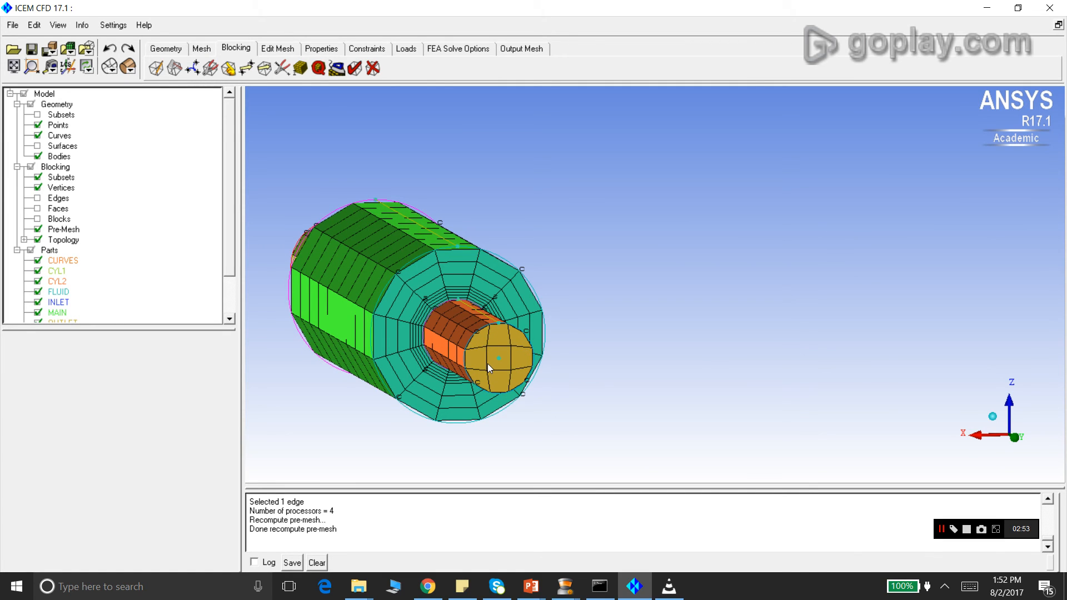
click(318, 68)
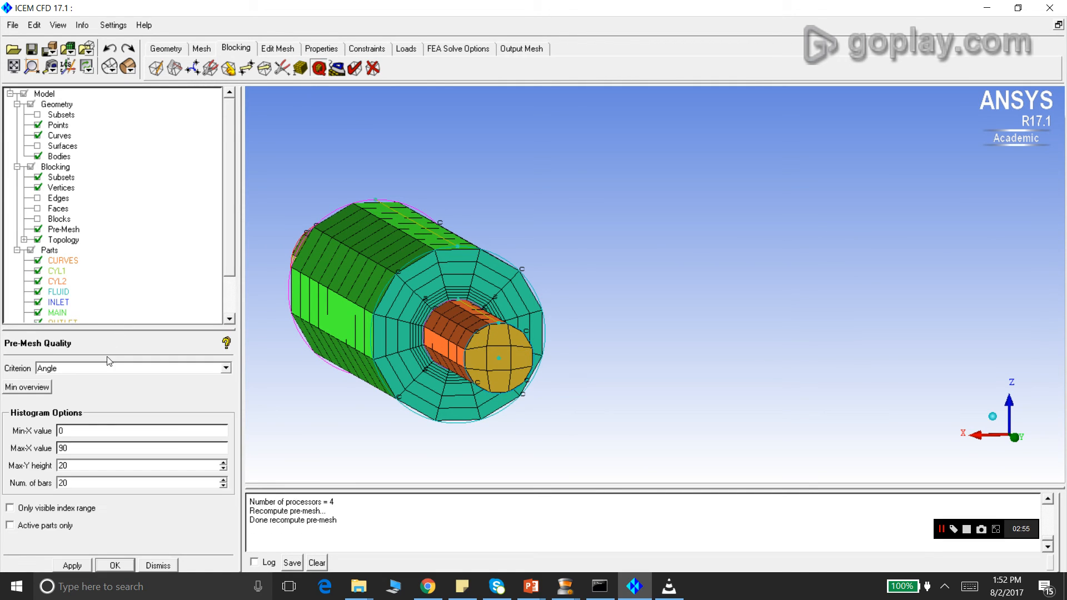
click(72, 565)
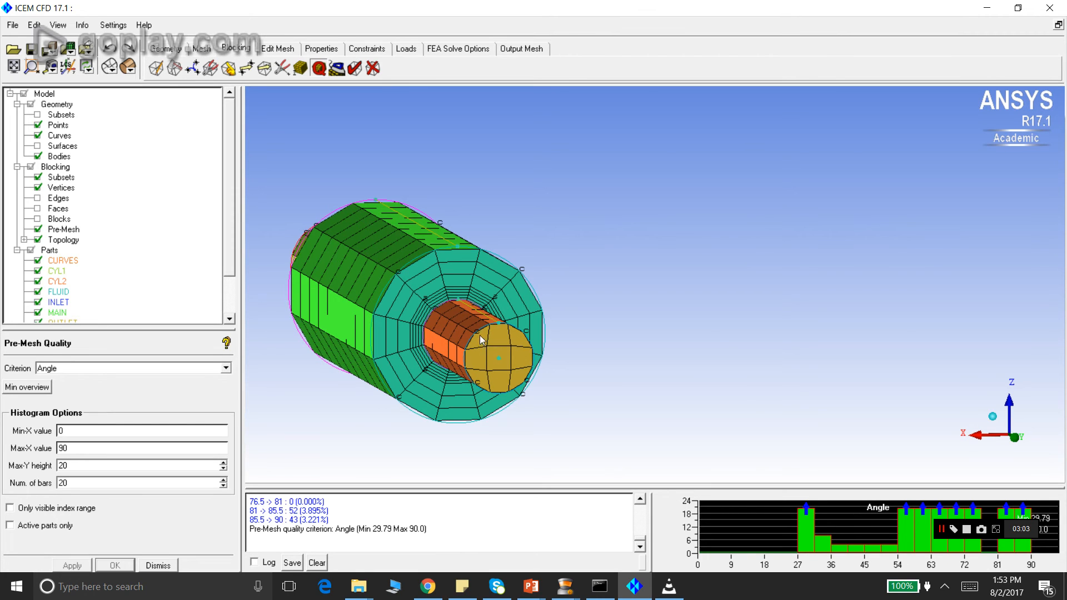
- Scale the mesh sizes globally by a factor of 2 and recompute the pre-mesh
click(300, 68)
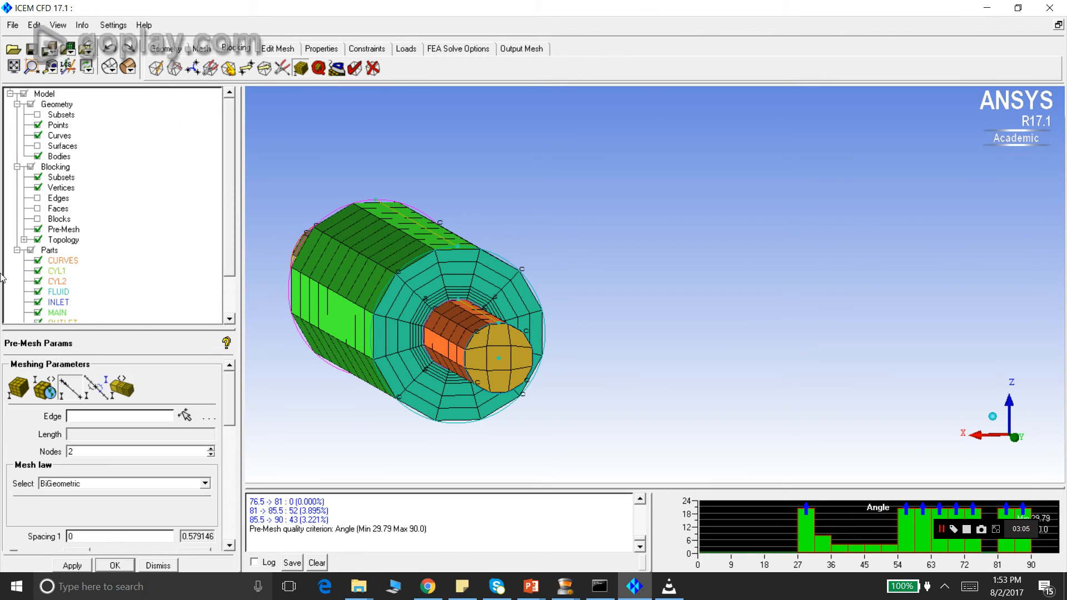
click(49, 392)
double_click(65, 436)
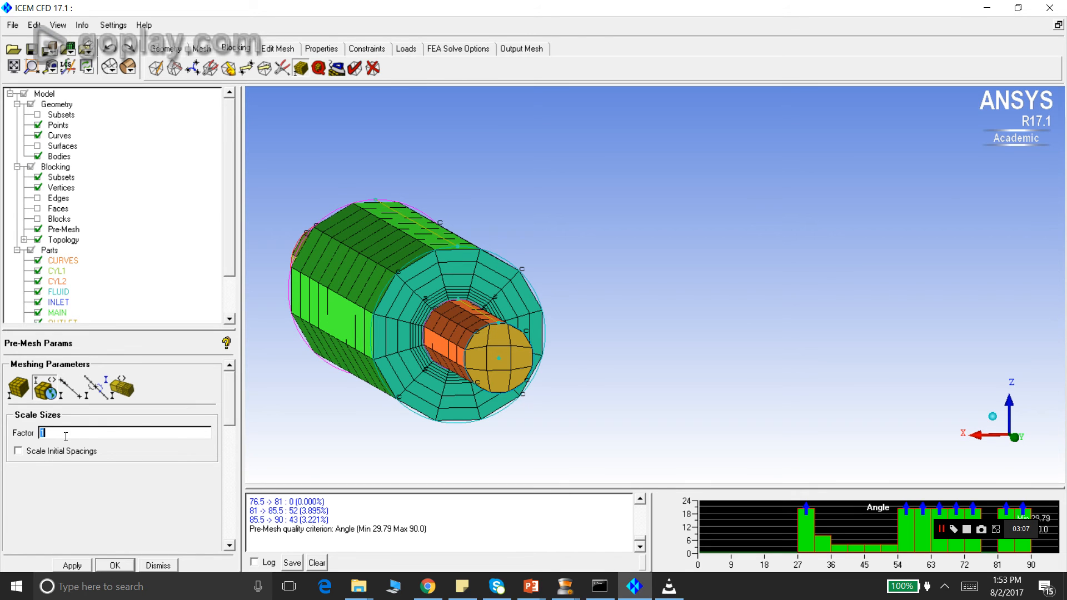
click(72, 565)
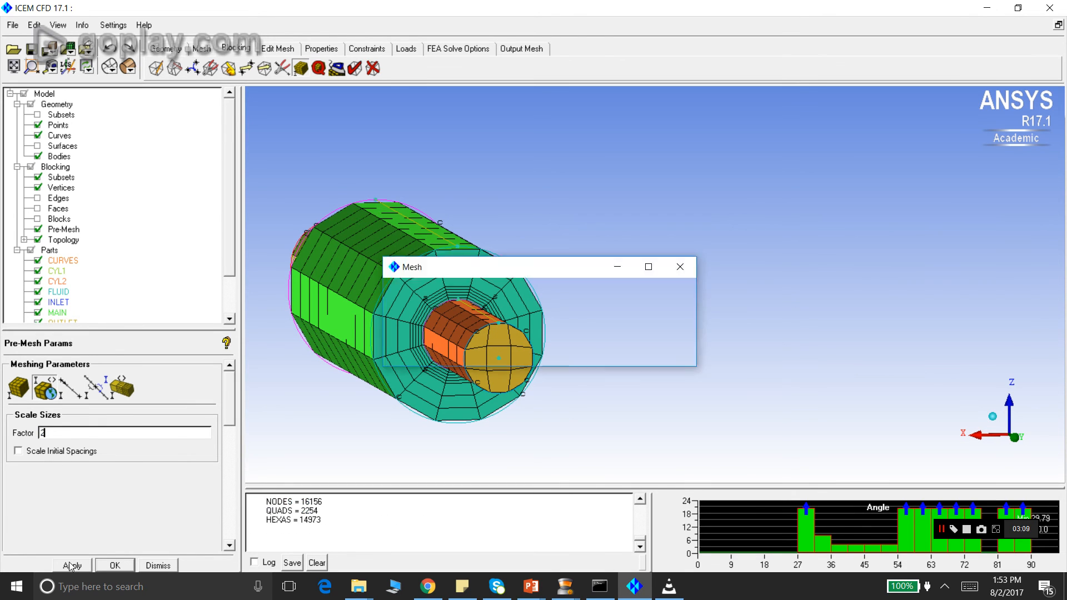
click(406, 347)
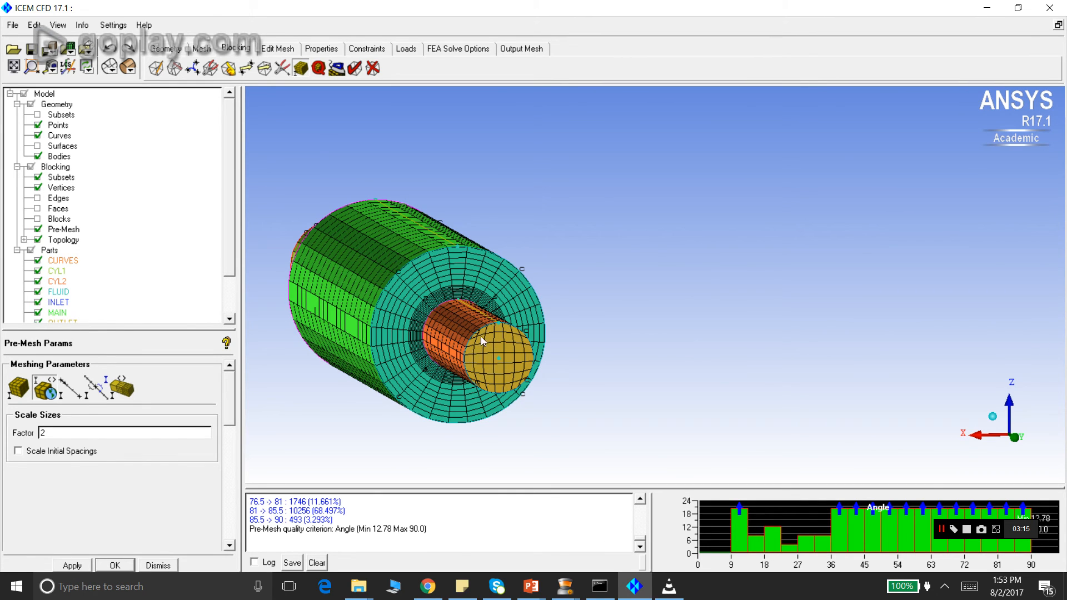
- Inspect the refined mesh around the outlet cylinder, and close the pre-mesh parameters and the quality histogram
drag(375, 354, 549, 329)
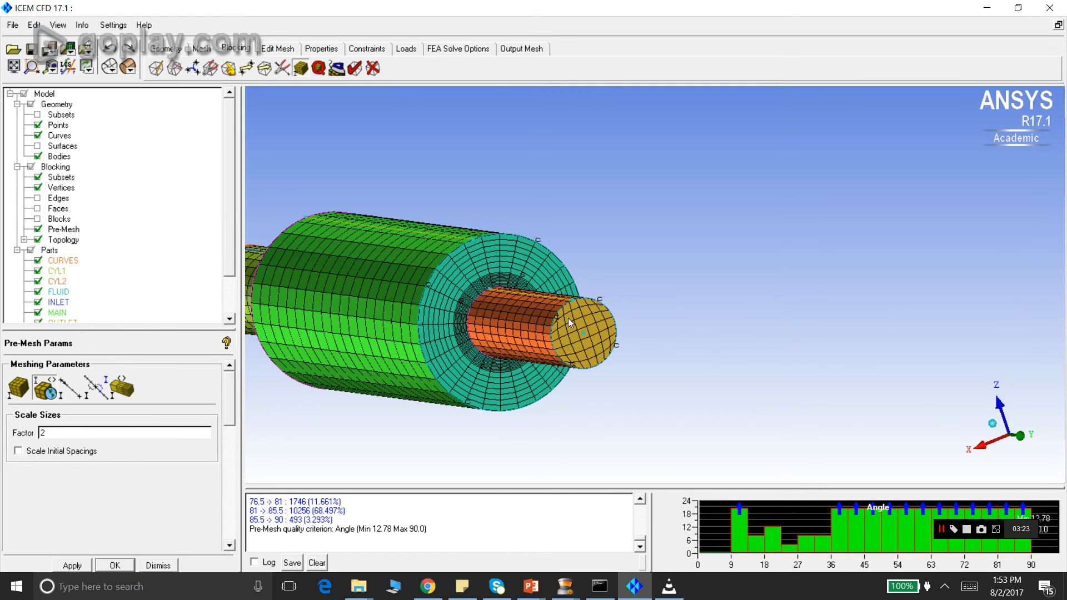
drag(569, 318, 552, 358)
scroll(552, 358, up, 2)
drag(509, 391, 528, 364)
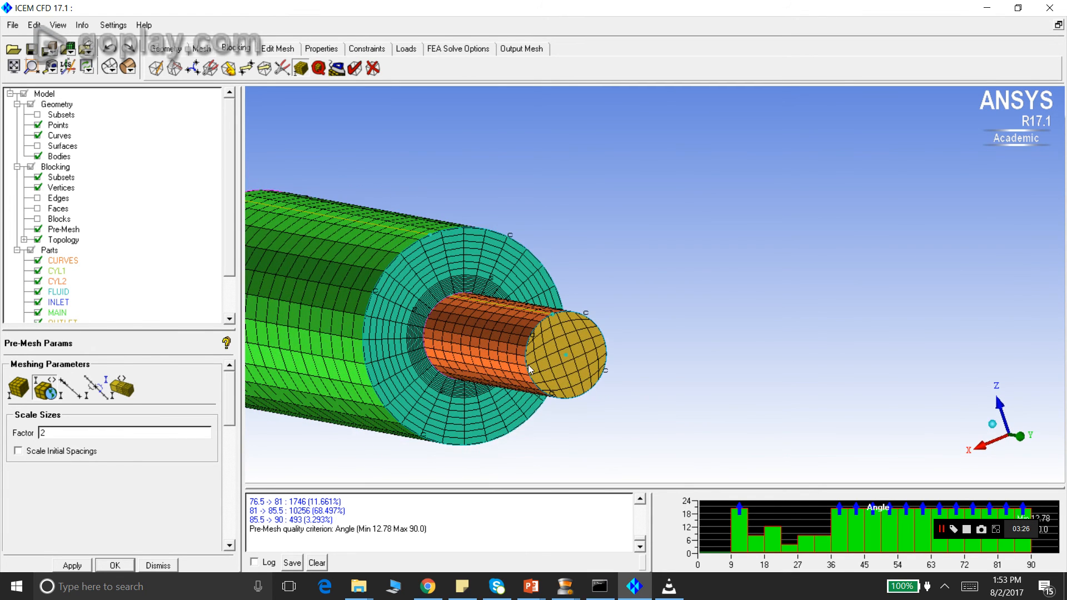
click(158, 565)
right_click(737, 542)
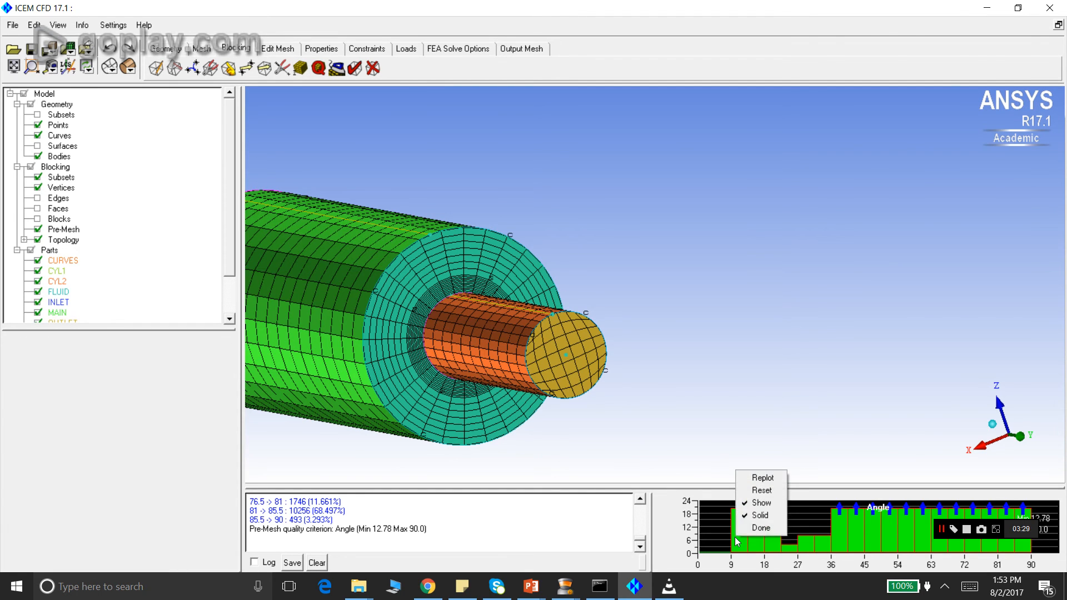
click(756, 527)
scroll(557, 360, down, 2)
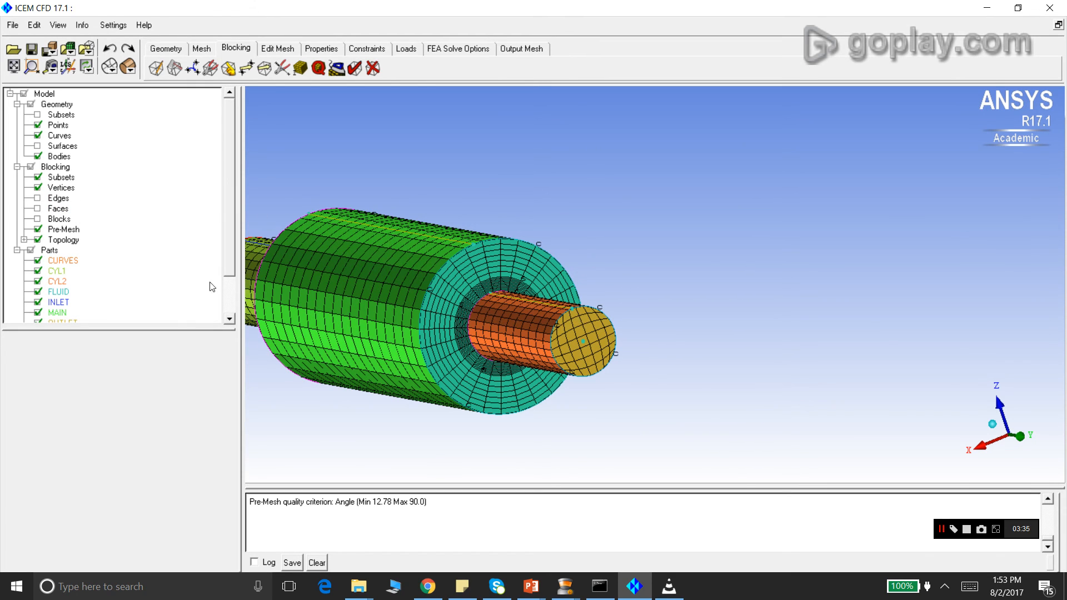
- Hide the pre-mesh and display the blocking edges with their node counts
click(37, 229)
click(37, 197)
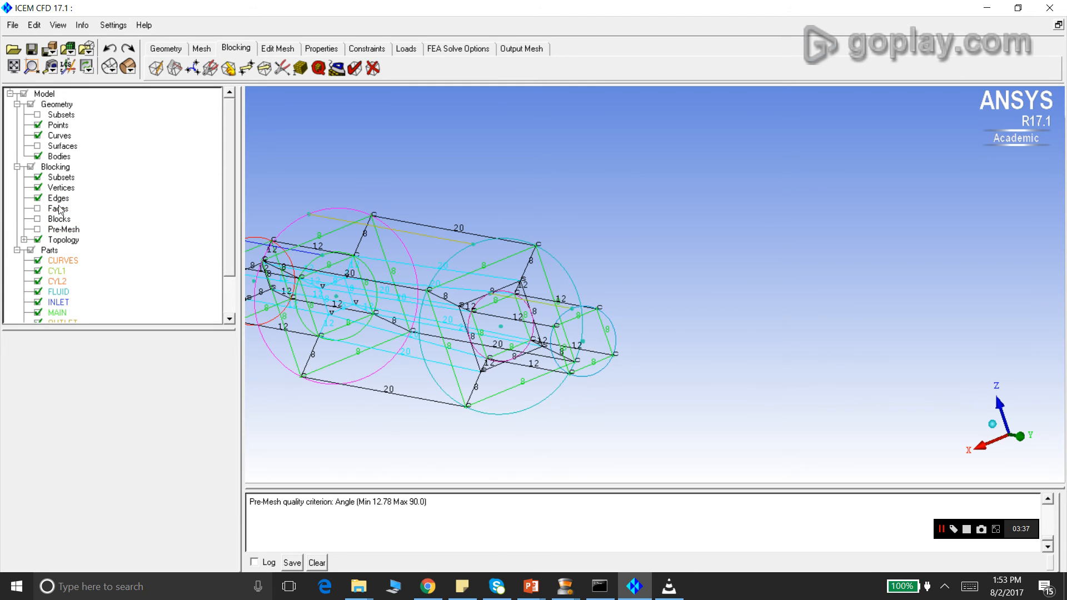
drag(481, 334, 494, 361)
drag(551, 319, 750, 279)
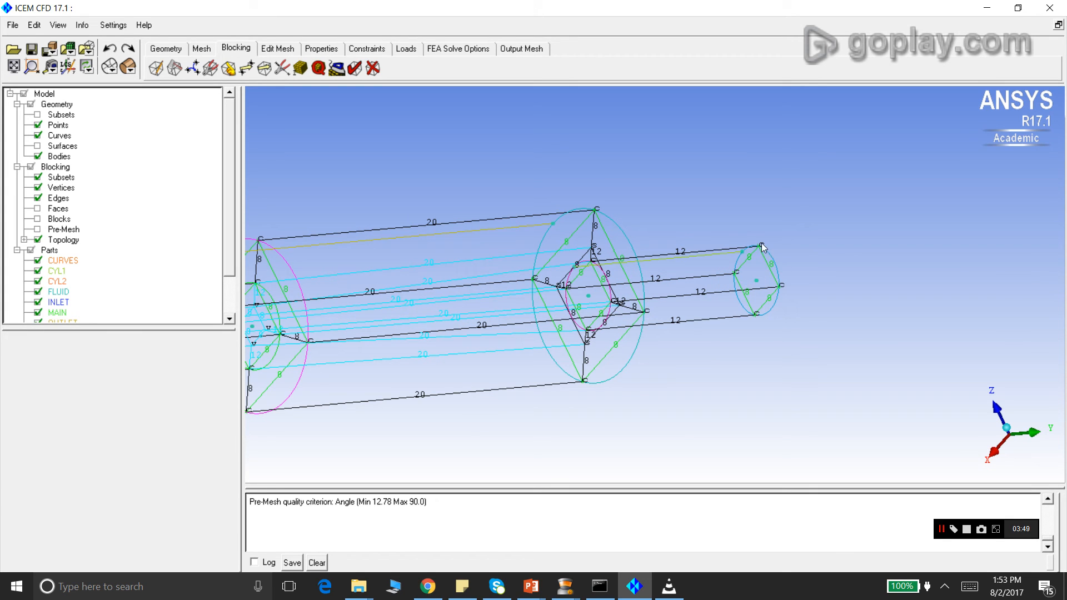
scroll(755, 283, up, 2)
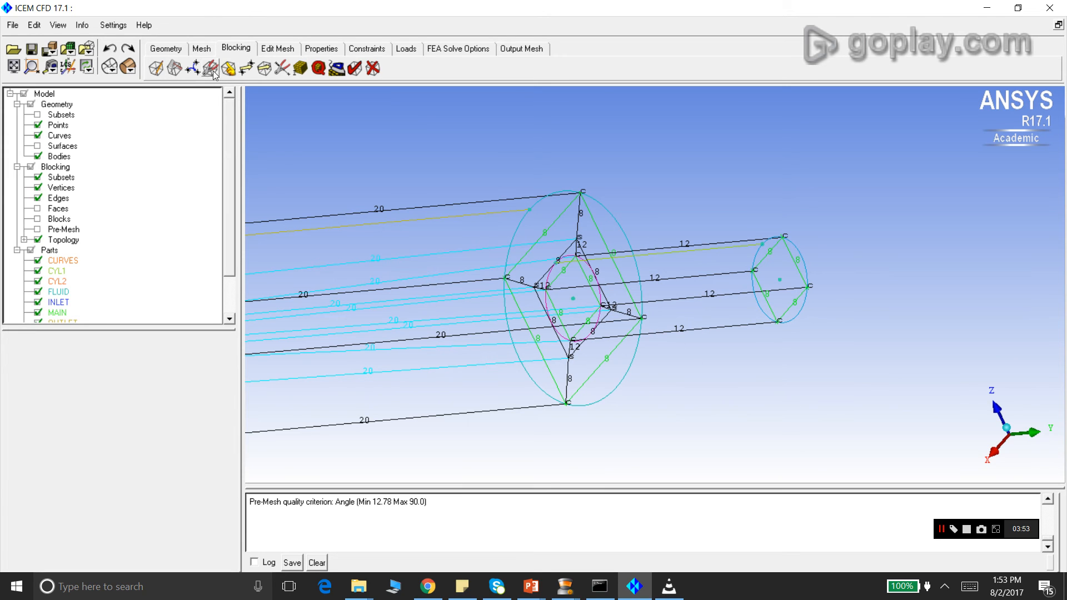
- Select the three central core blocks of the inlet, main and outlet cylinders for a further O-grid split
click(176, 69)
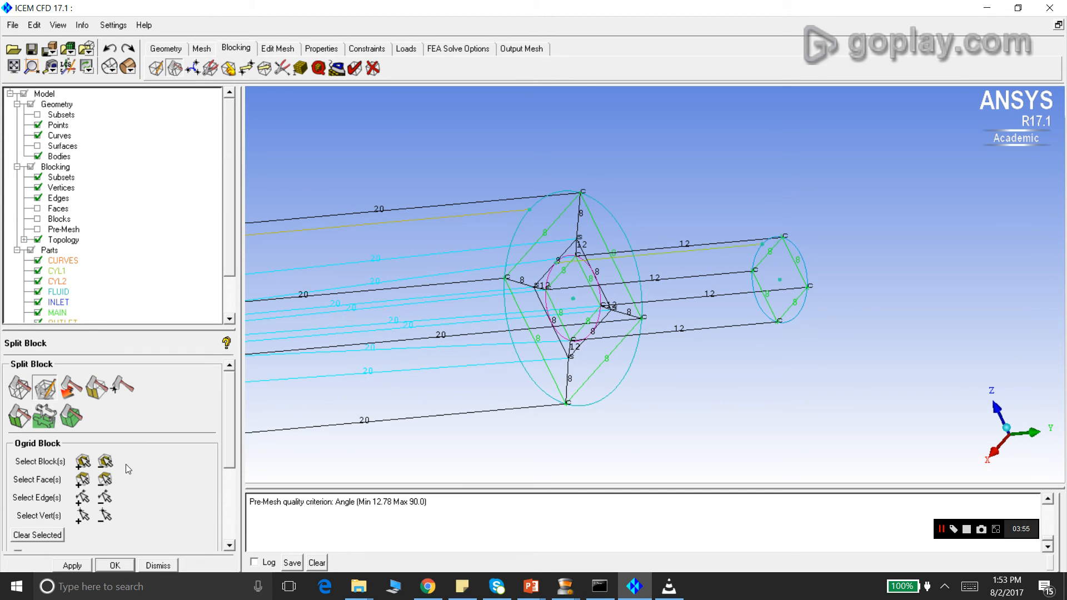
click(82, 461)
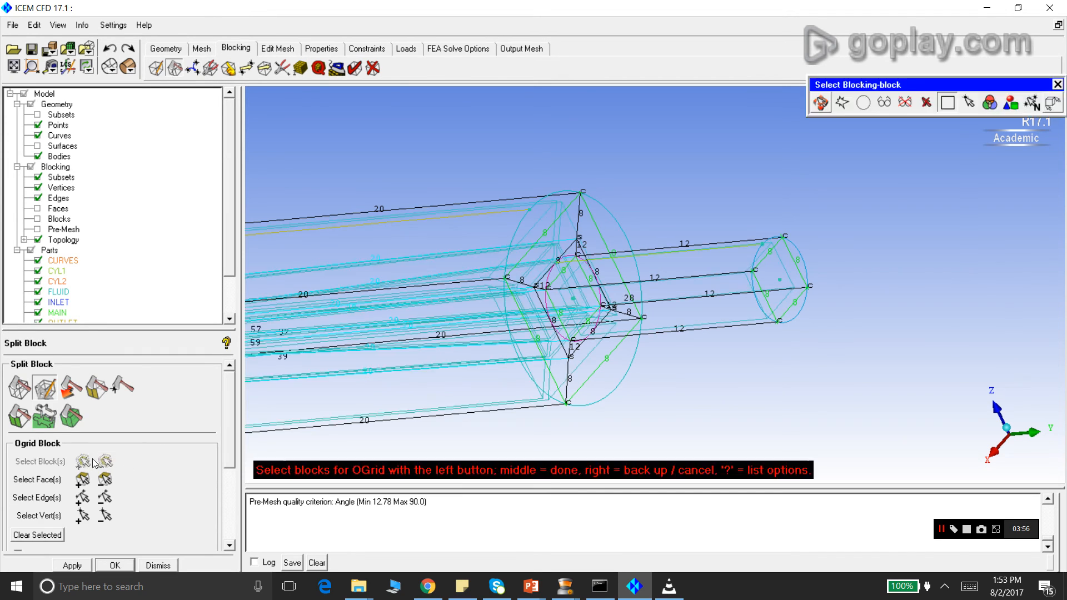
click(759, 296)
scroll(759, 296, down, 2)
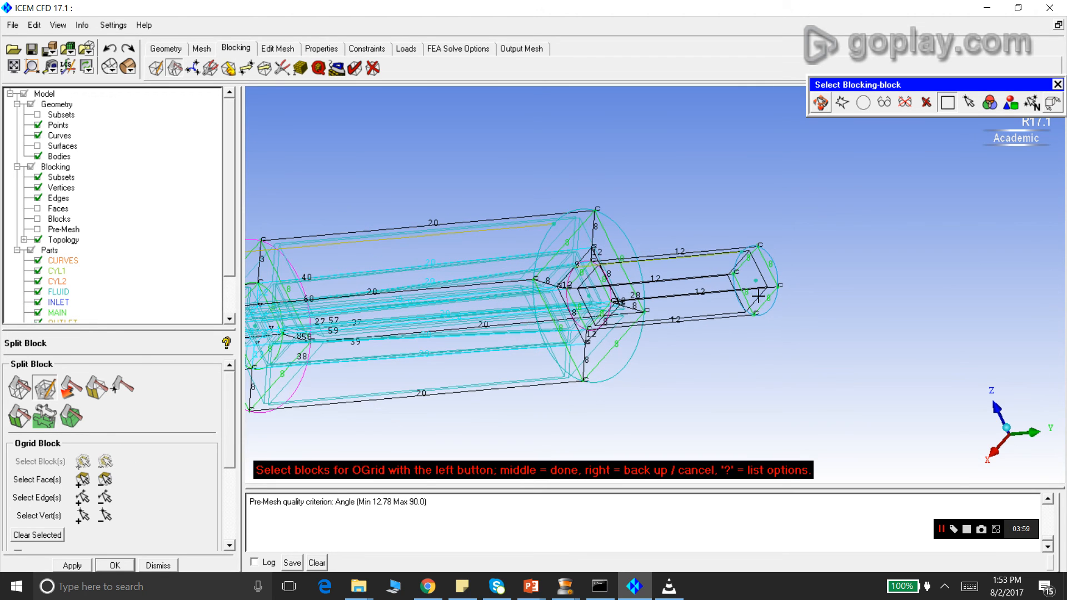
click(564, 321)
click(596, 320)
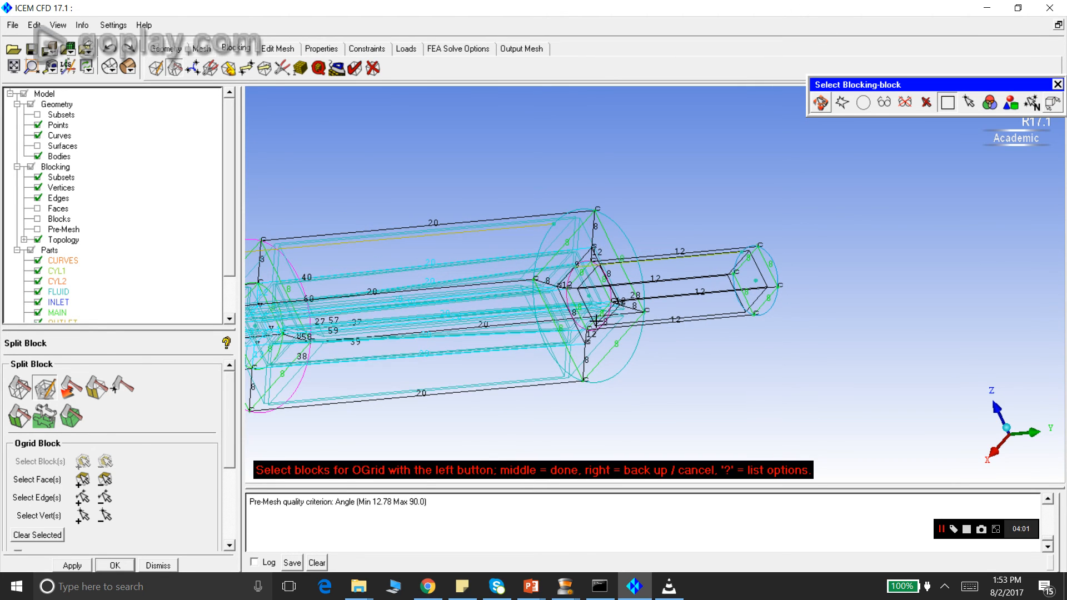
click(555, 285)
click(557, 294)
click(557, 298)
scroll(664, 320, down, 2)
scroll(453, 335, down, 2)
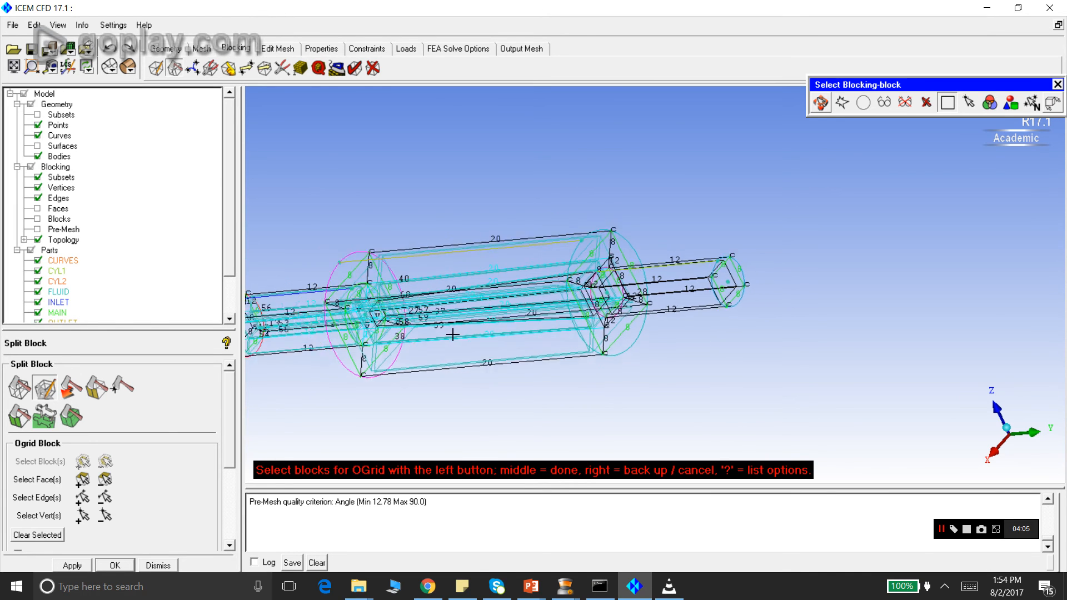
click(284, 330)
right_click(283, 331)
click(284, 319)
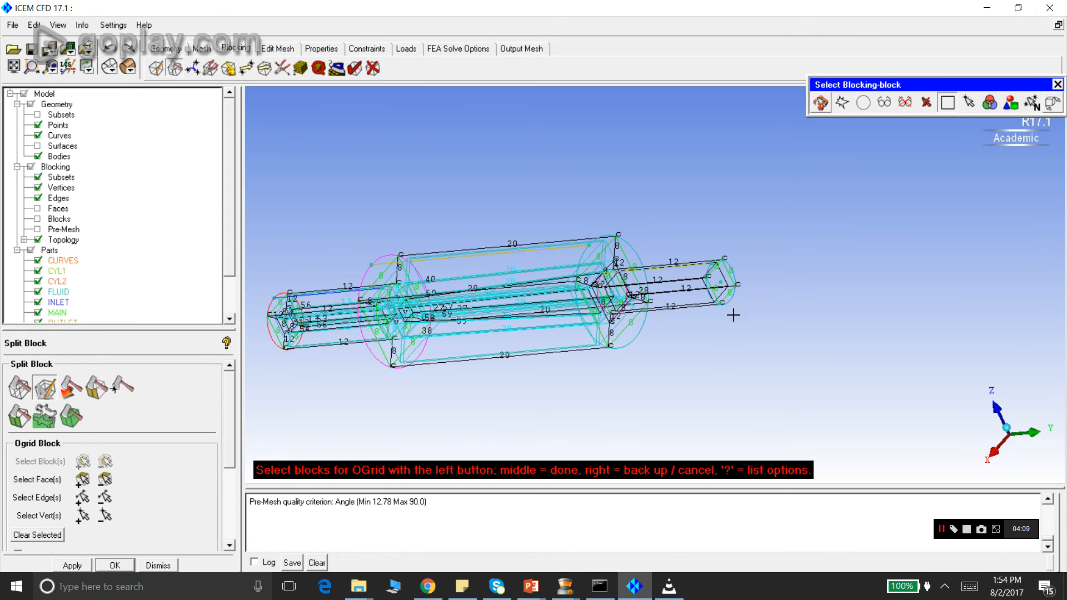
middle_click(761, 312)
drag(433, 325, 607, 334)
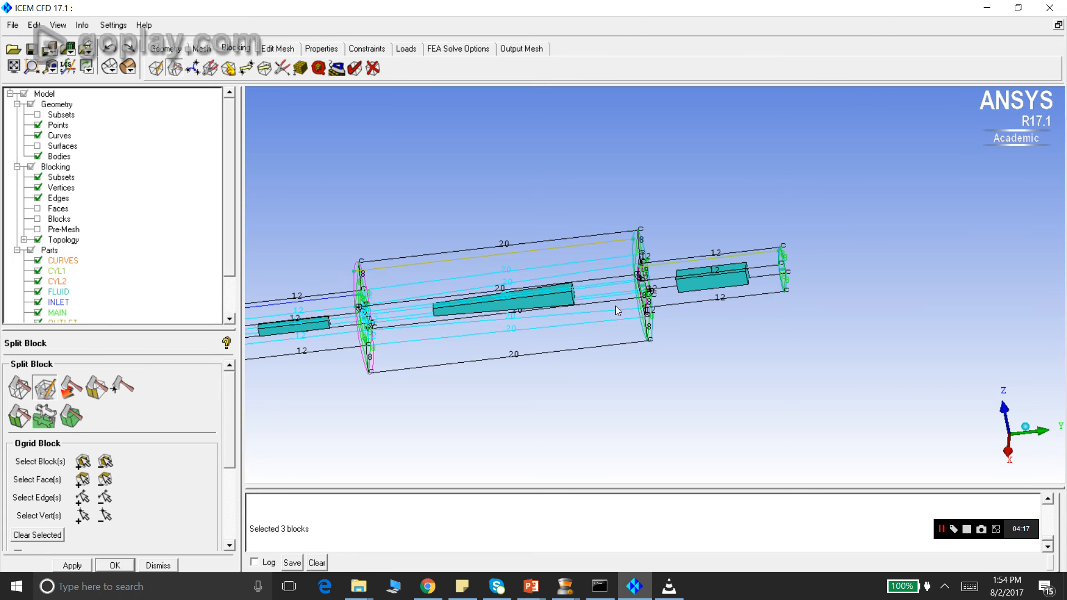
drag(491, 311, 440, 409)
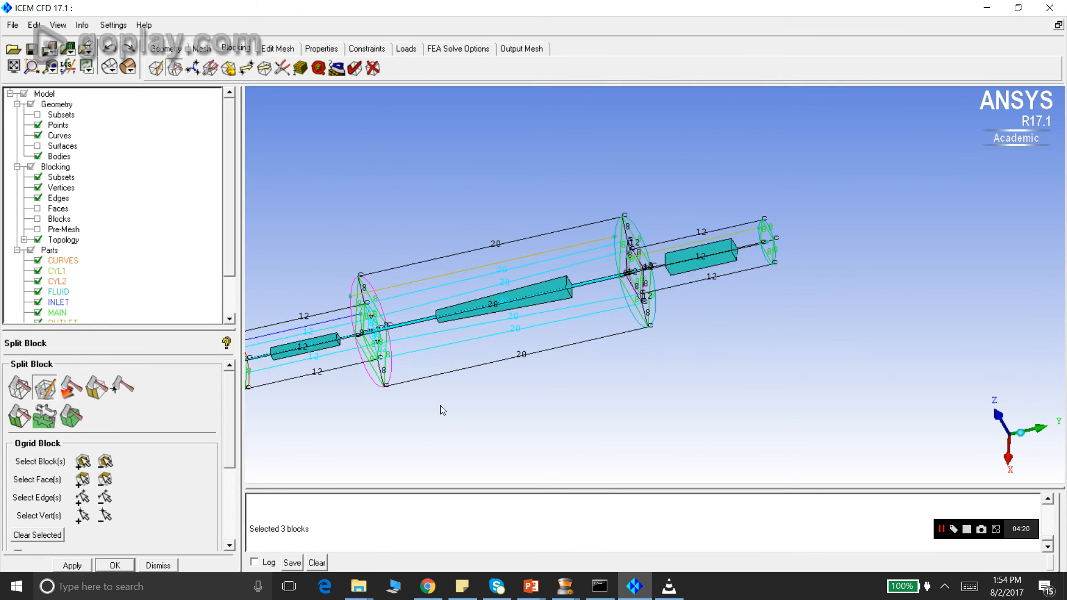
- Add the central core faces at the outlet and inlet ends and create the O-grid through the selected blocks
click(83, 479)
click(767, 242)
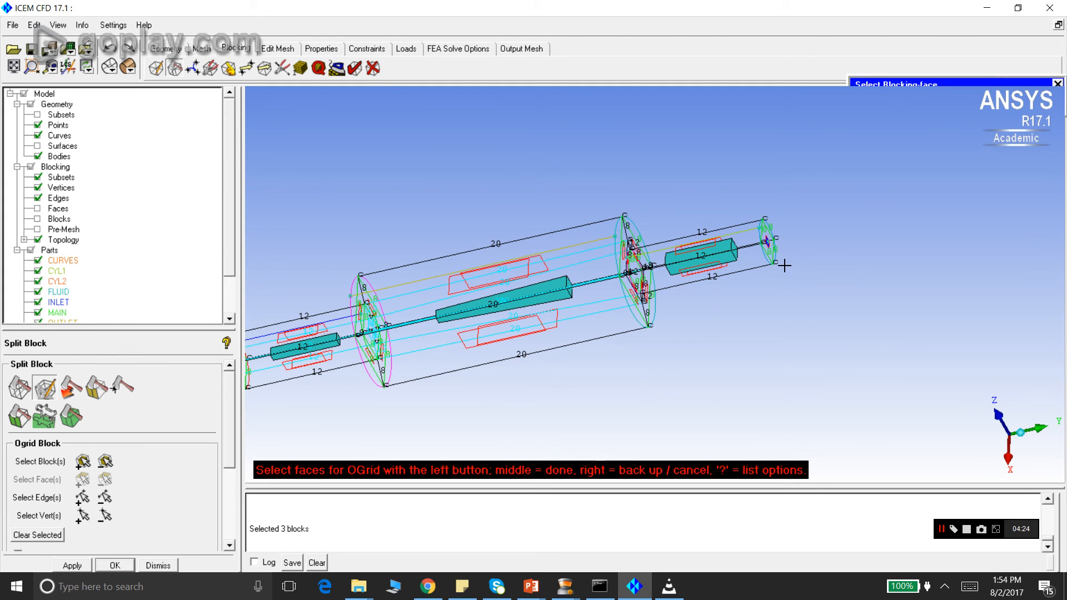
click(876, 84)
click(861, 103)
drag(788, 272, 365, 337)
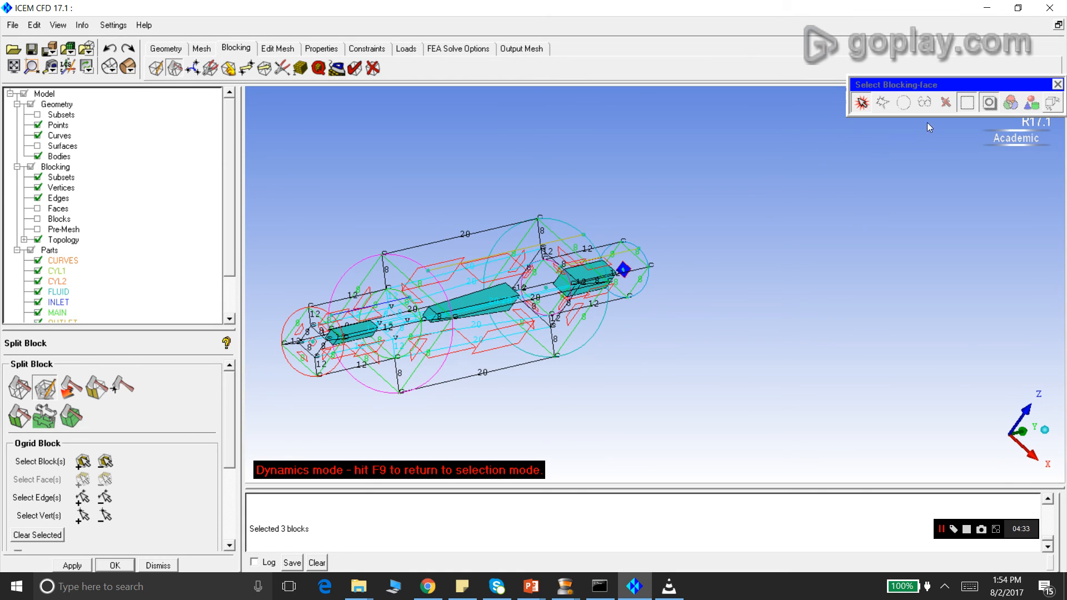
click(861, 102)
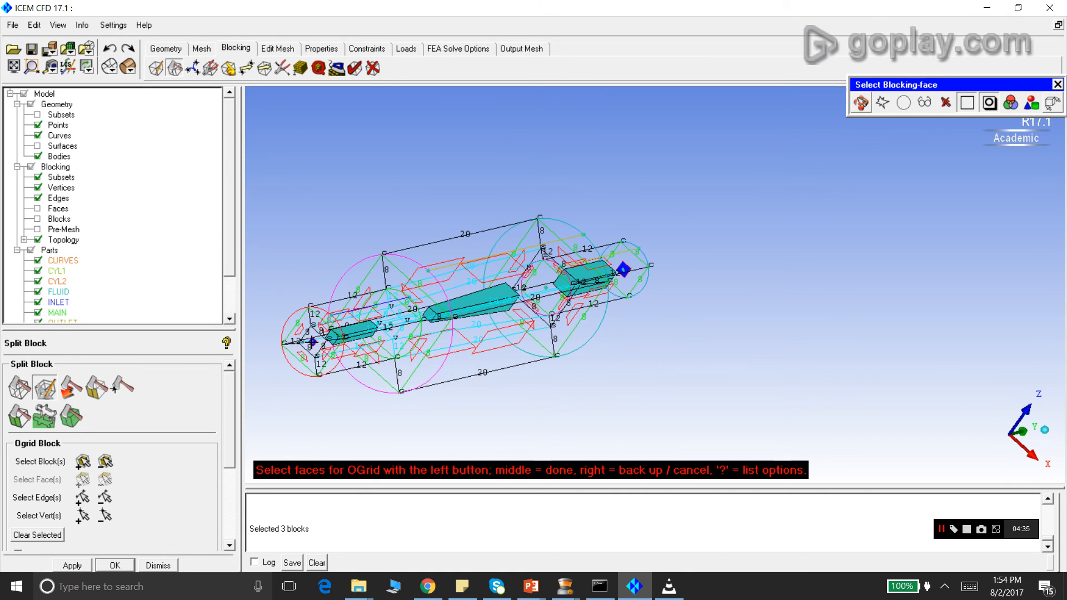
middle_click(303, 249)
click(73, 565)
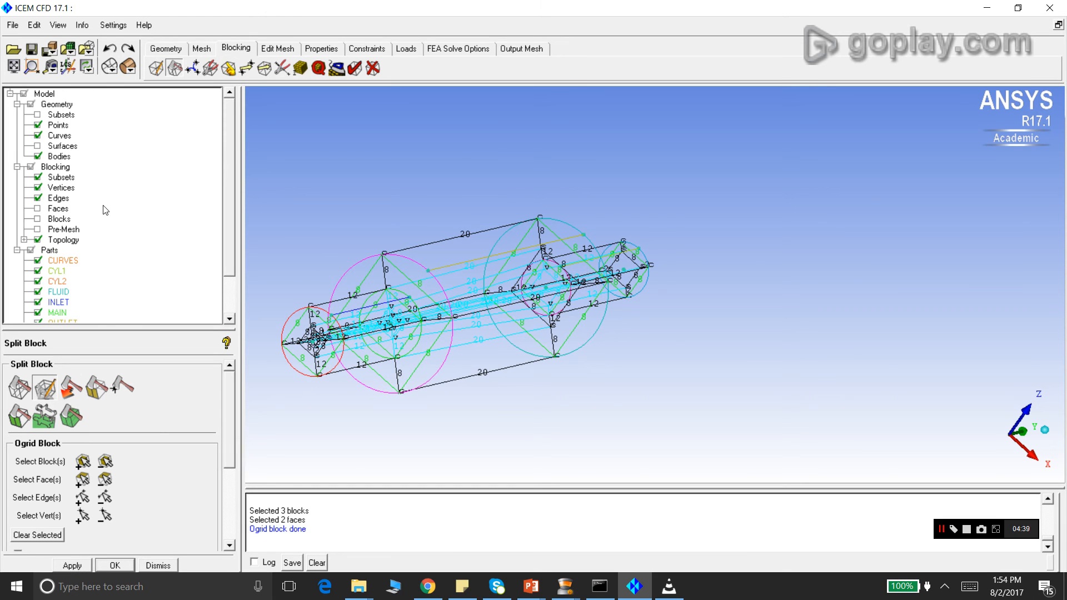
- Set 4 nodes on the radial edge 123–147 between the two innermost O-grid squares at the inlet and close the pre-mesh parameters
click(13, 66)
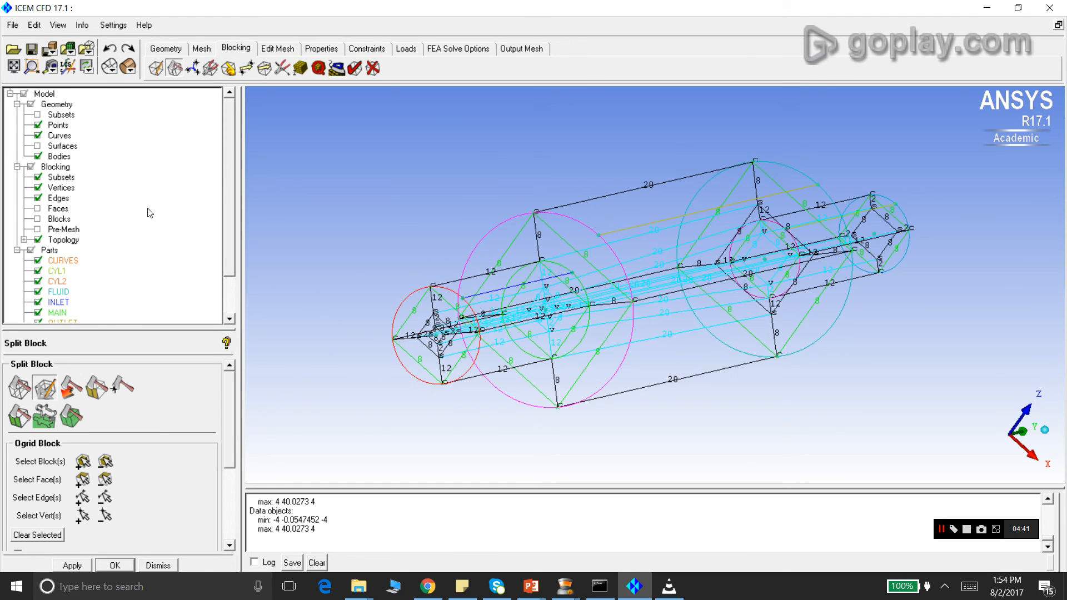
click(31, 67)
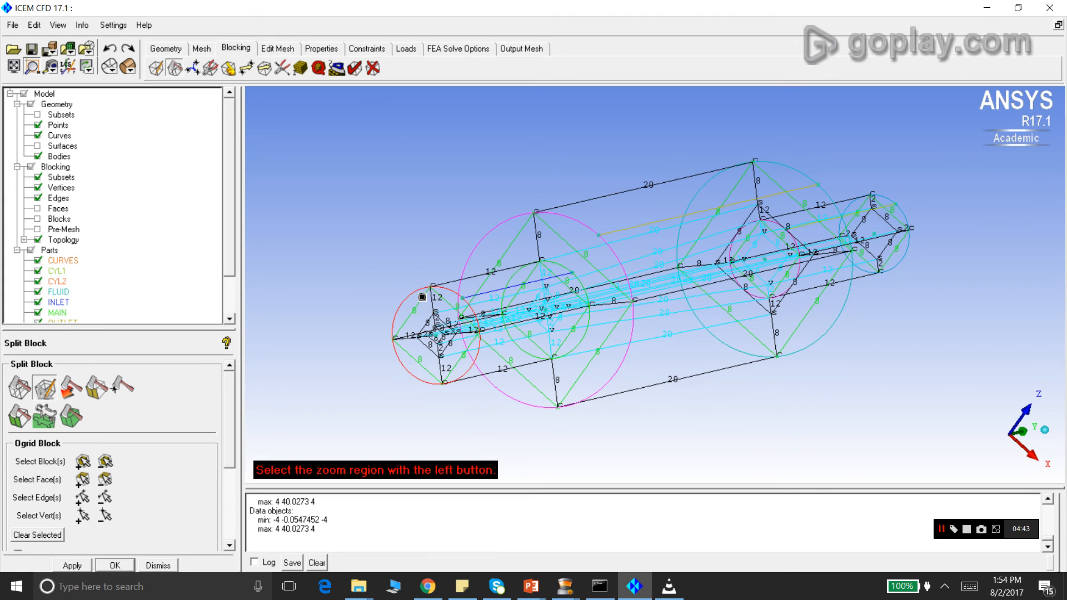
drag(421, 297, 465, 365)
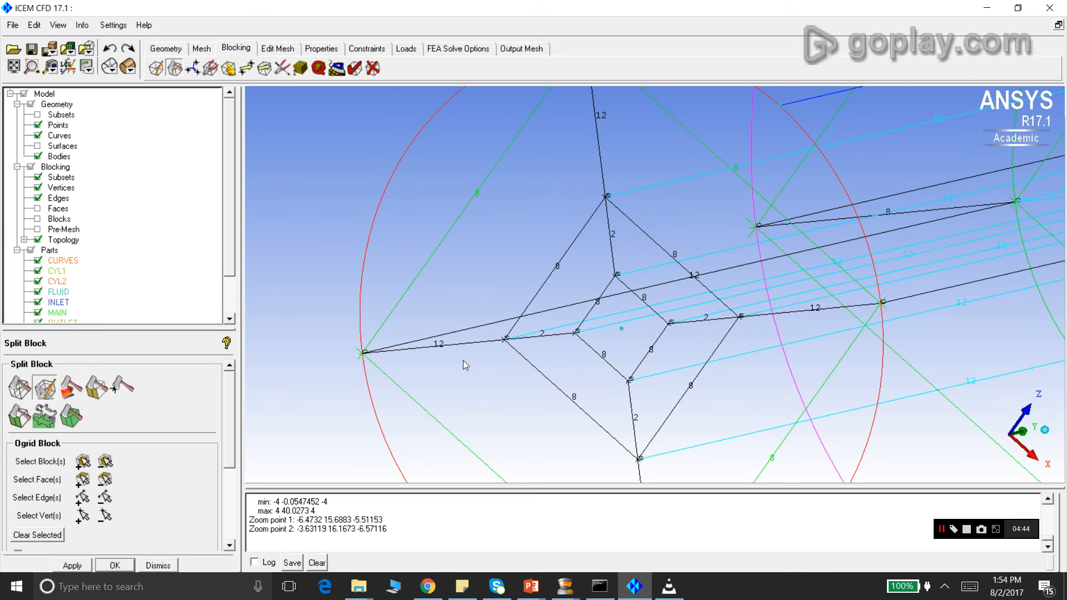
click(282, 67)
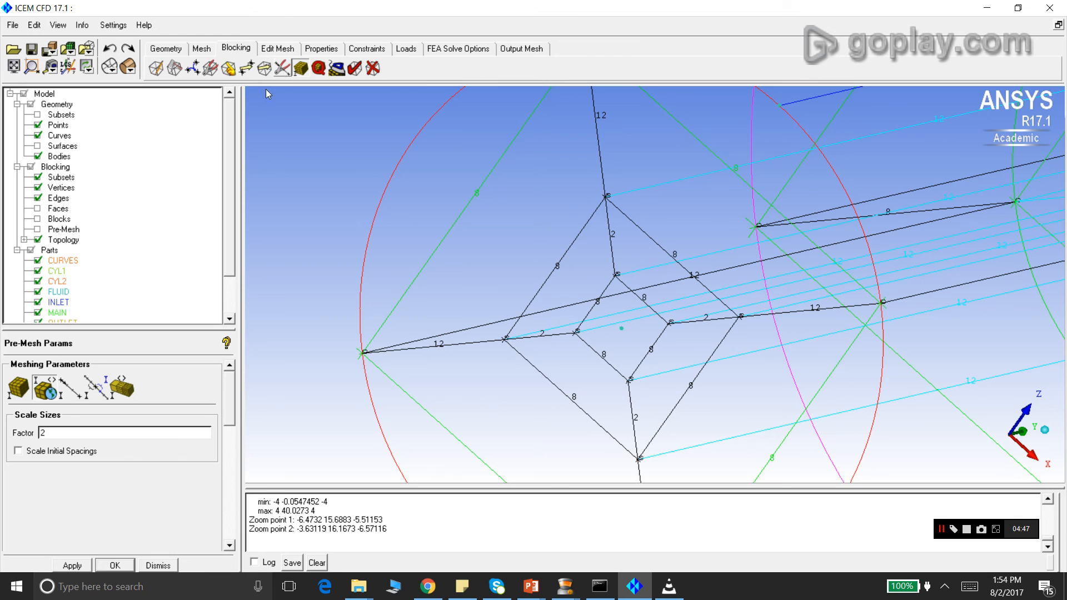
click(70, 386)
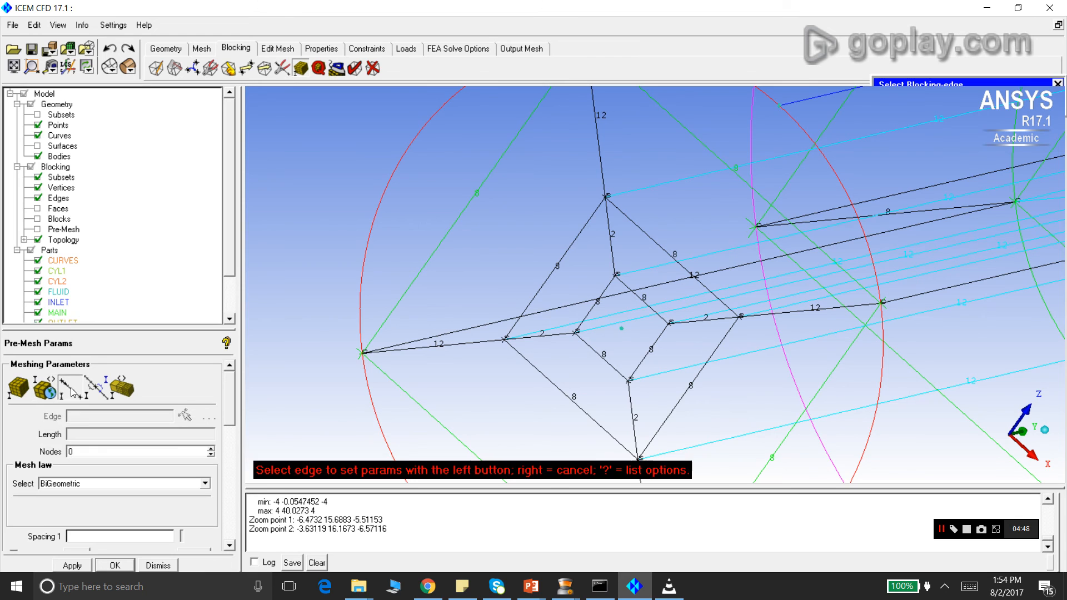
click(612, 268)
click(140, 451)
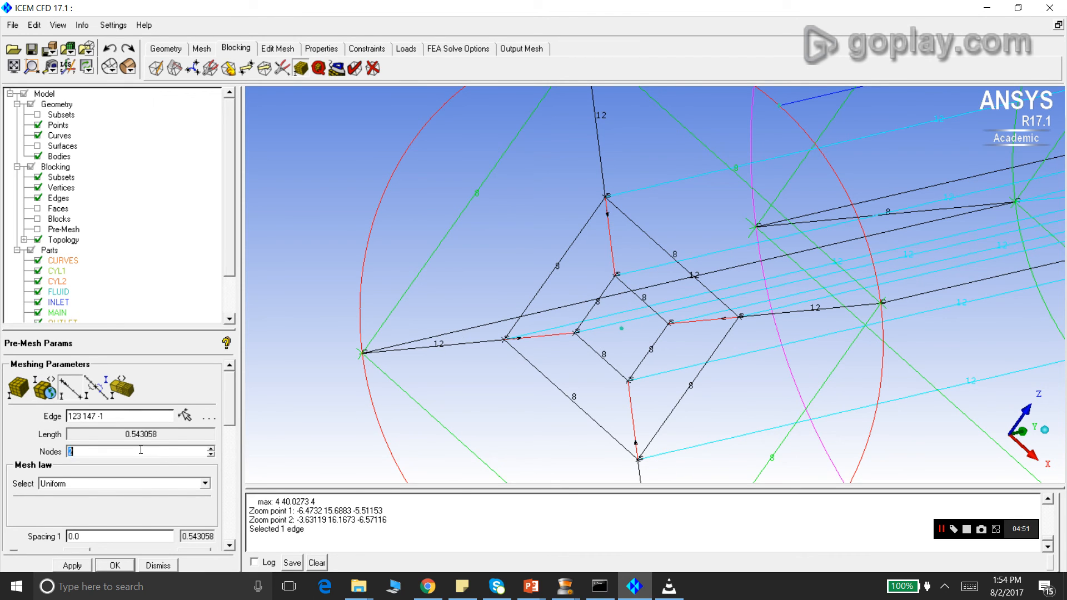
click(82, 568)
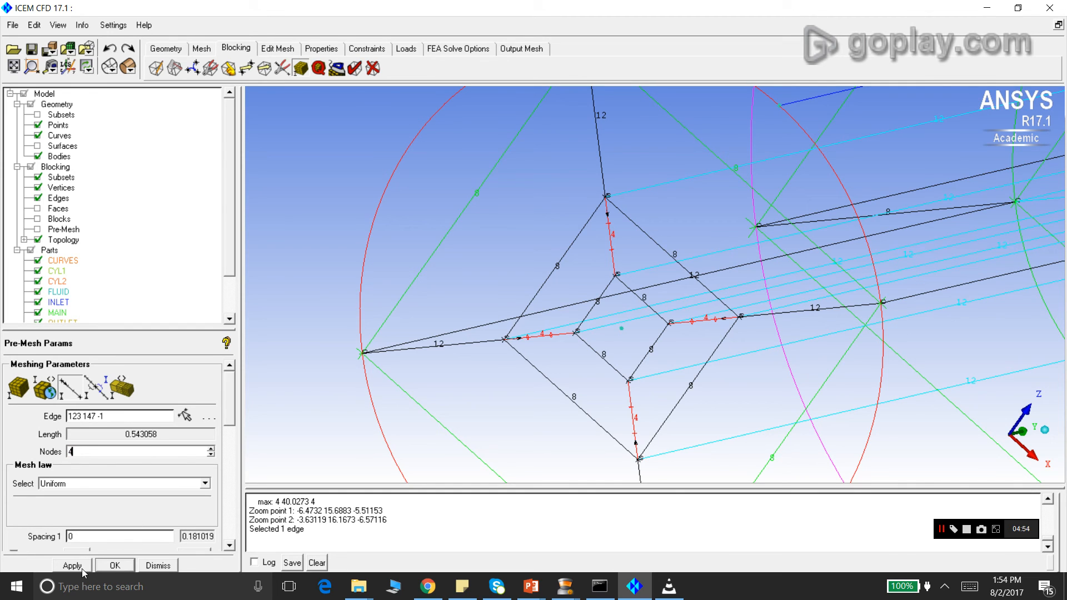
click(157, 565)
scroll(276, 276, down, 5)
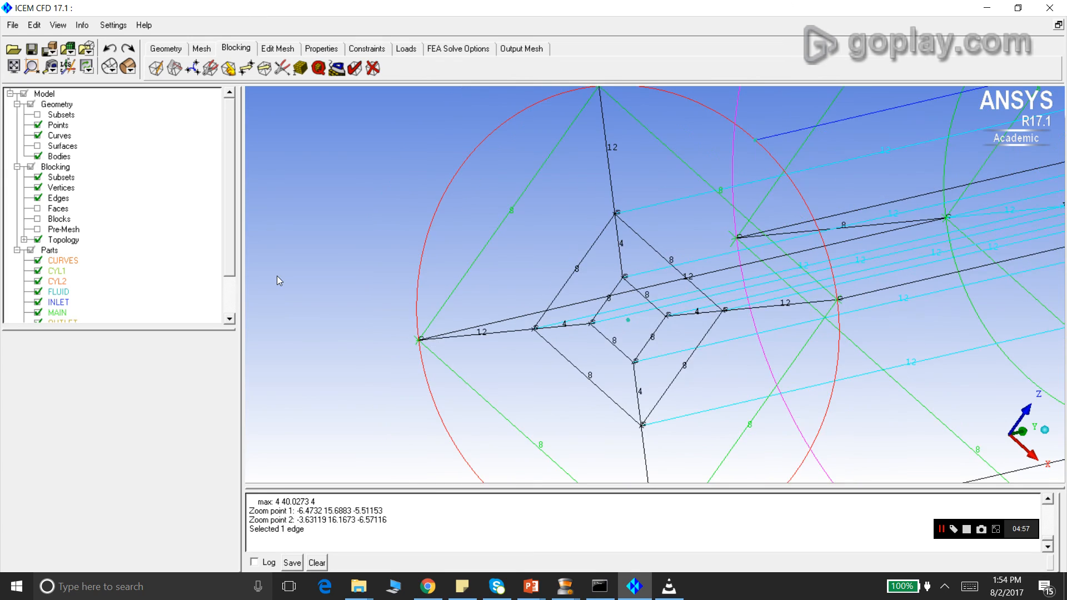
scroll(550, 291, down, 5)
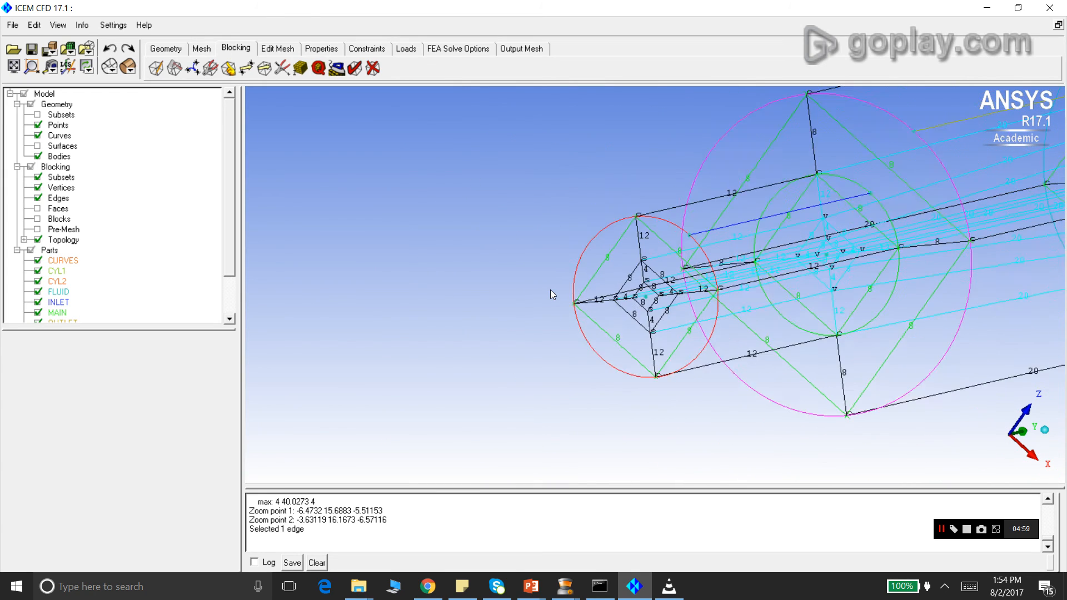
- Recompute and display the pre-mesh at the outlet end, and hide the blocking edges
scroll(550, 291, down, 4)
drag(952, 204, 469, 245)
click(32, 66)
drag(860, 243, 950, 335)
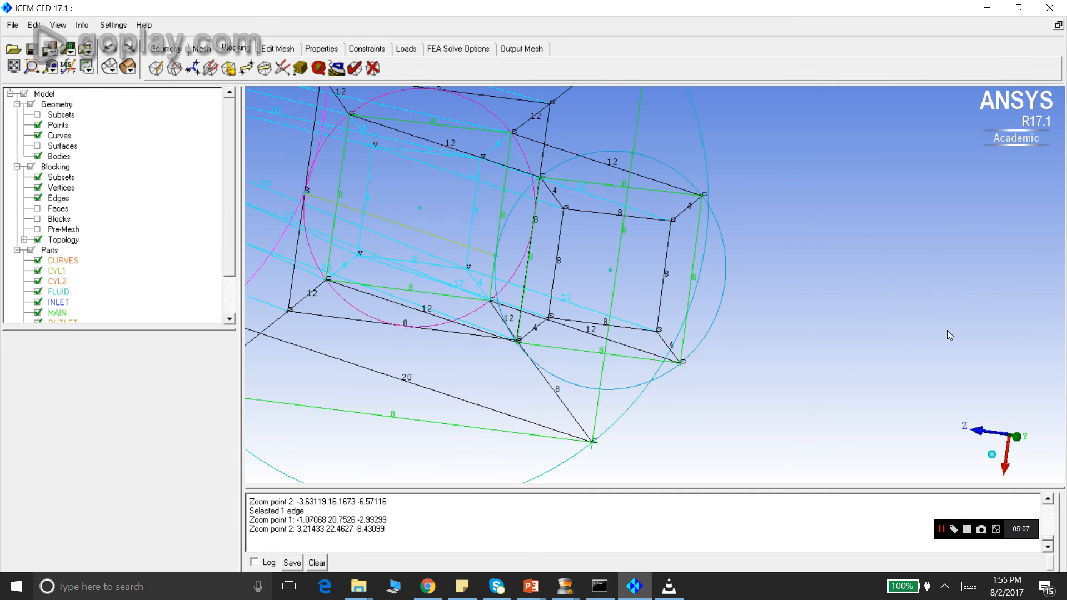
click(38, 229)
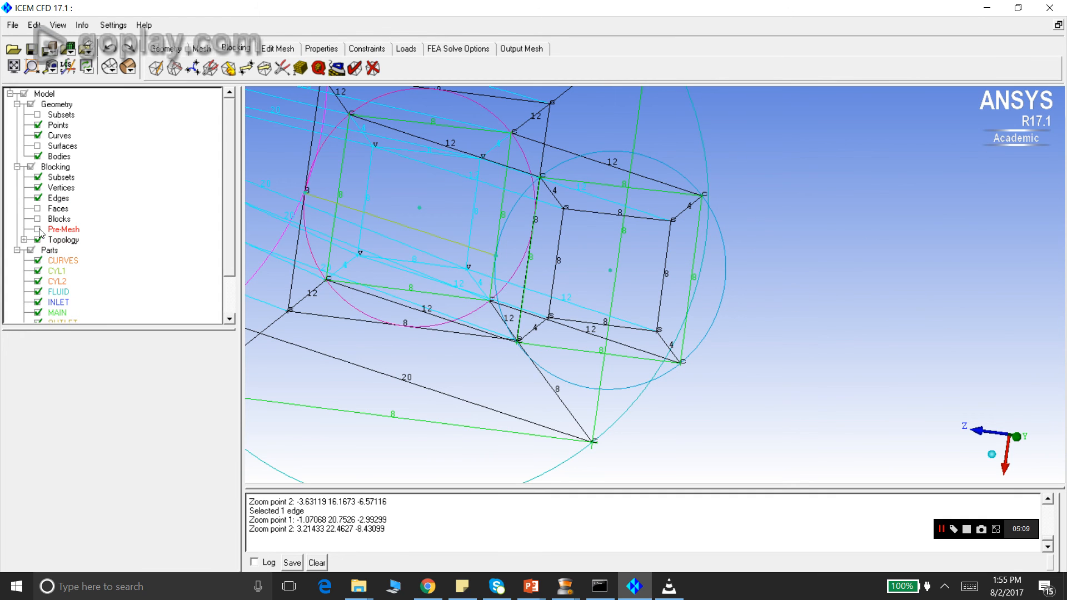
click(406, 348)
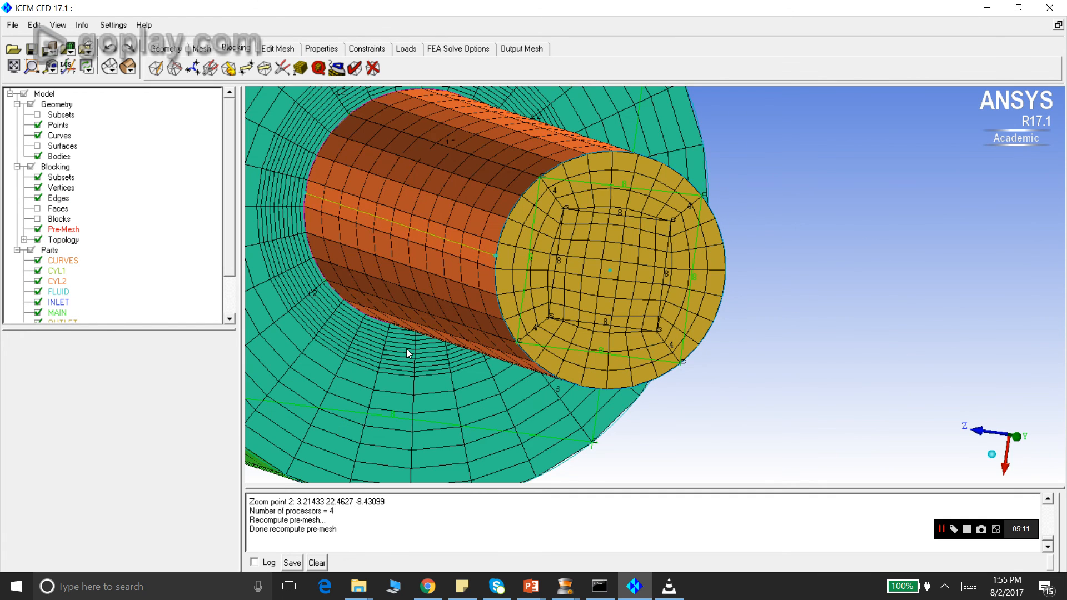
click(38, 198)
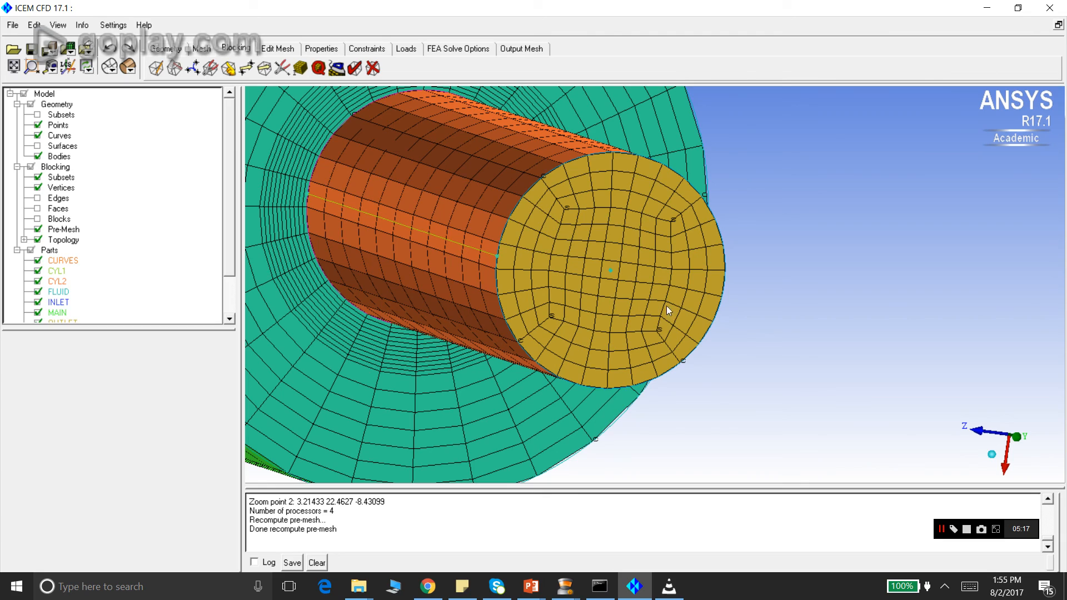
- Inspect the pre-mesh at both pipe ends and check its quality with the Angle criterion over 0 to 90 using 20 bars
scroll(668, 352, down, 6)
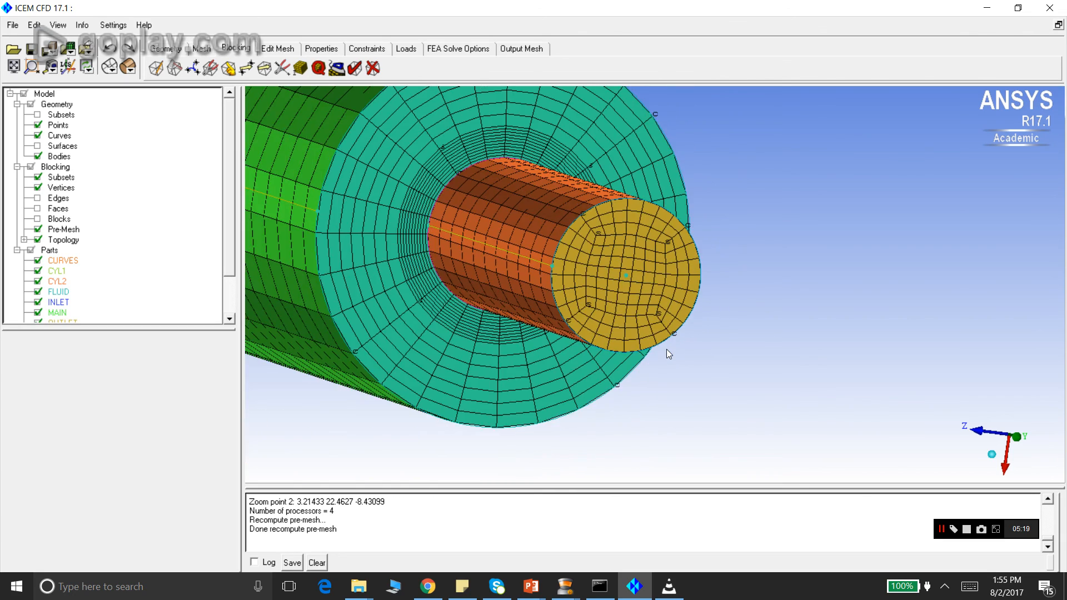
drag(403, 231, 543, 257)
scroll(542, 257, up, 5)
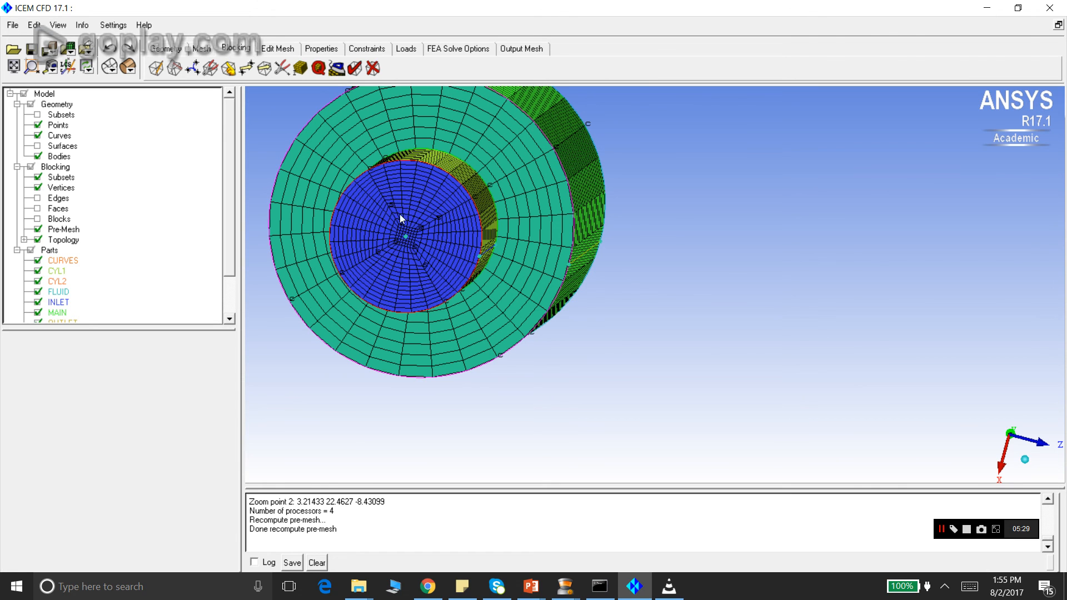
drag(460, 238, 588, 245)
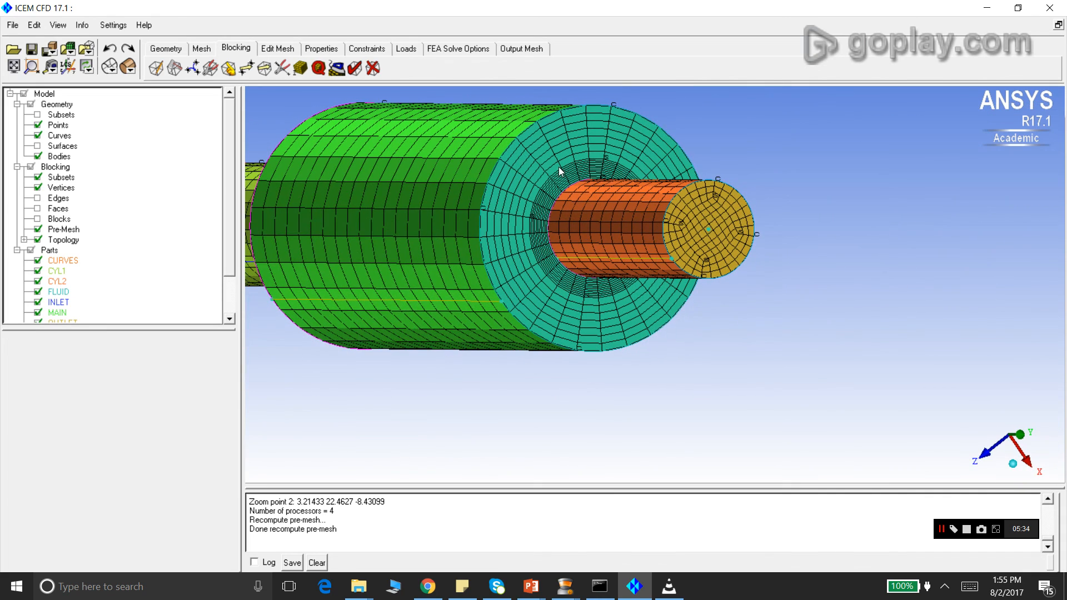
click(318, 67)
click(73, 566)
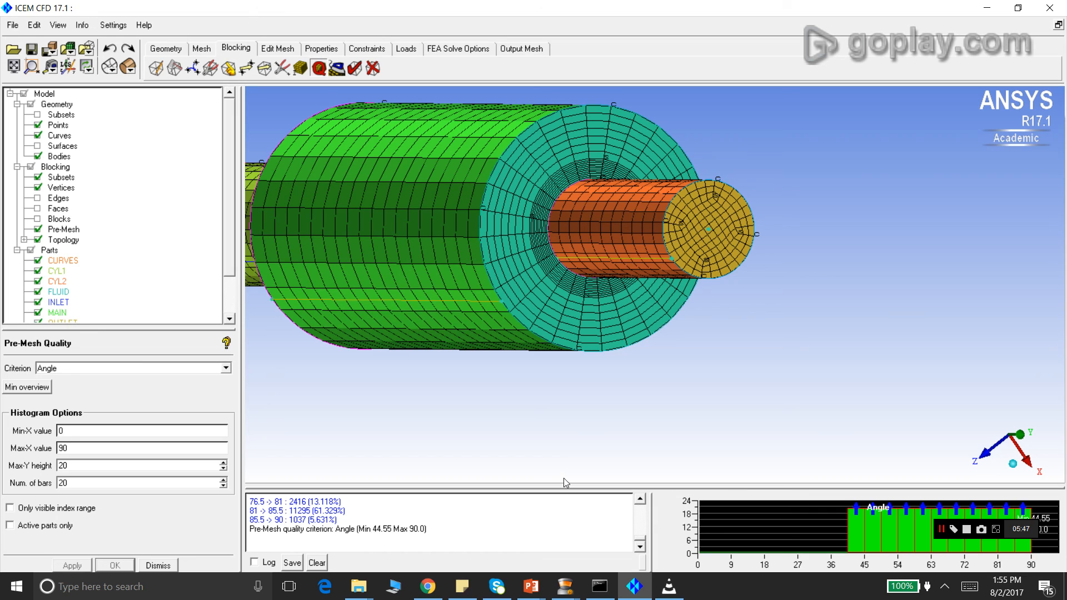
click(168, 565)
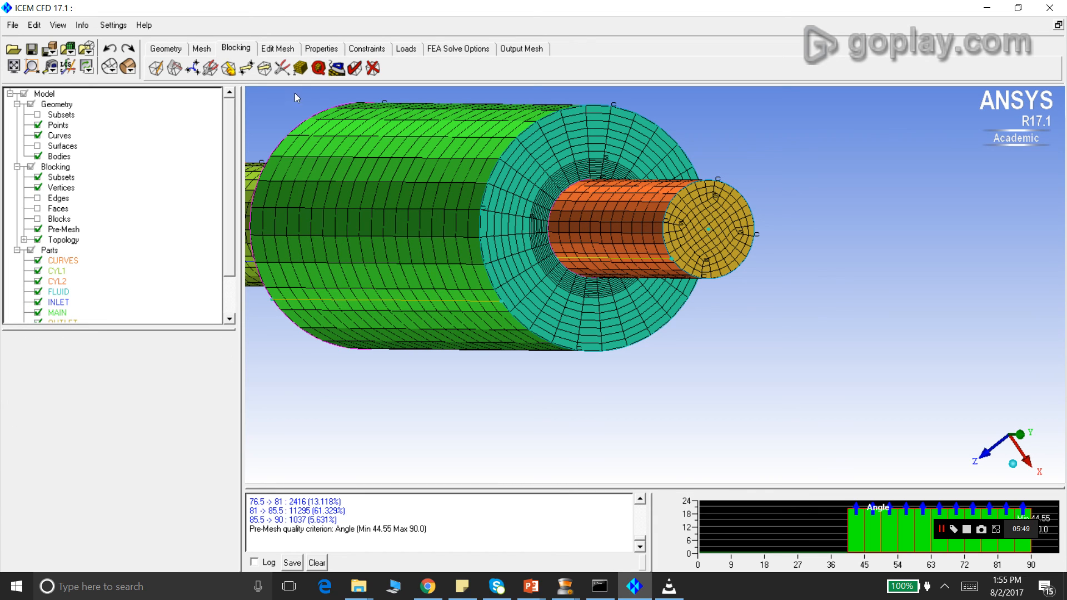
- Scale the pre-mesh sizes globally by a factor of 2 without scaling initial spacings, and recompute the mesh
click(300, 68)
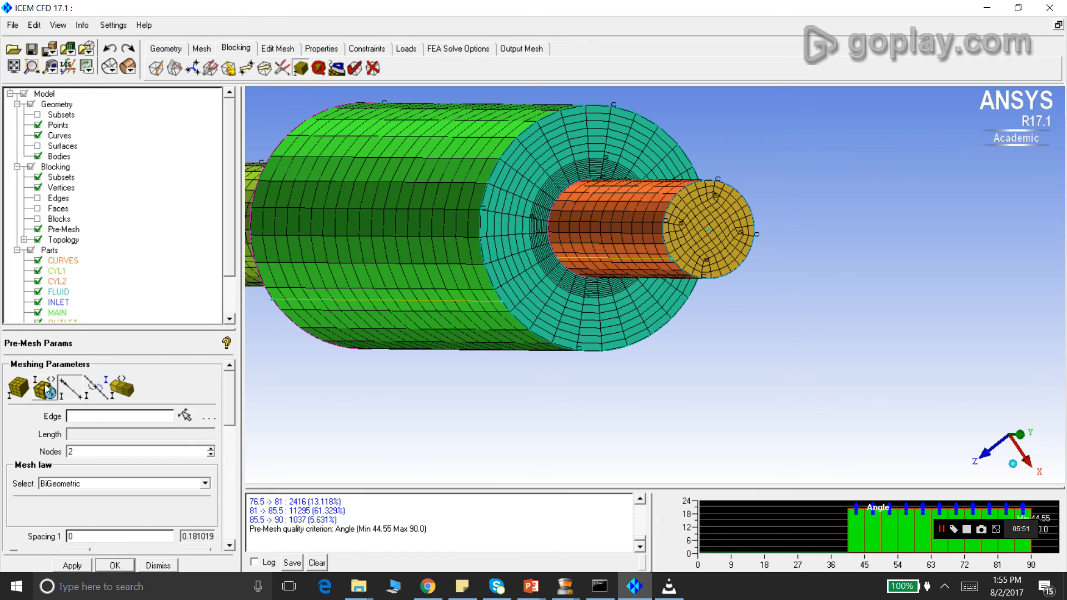
click(47, 389)
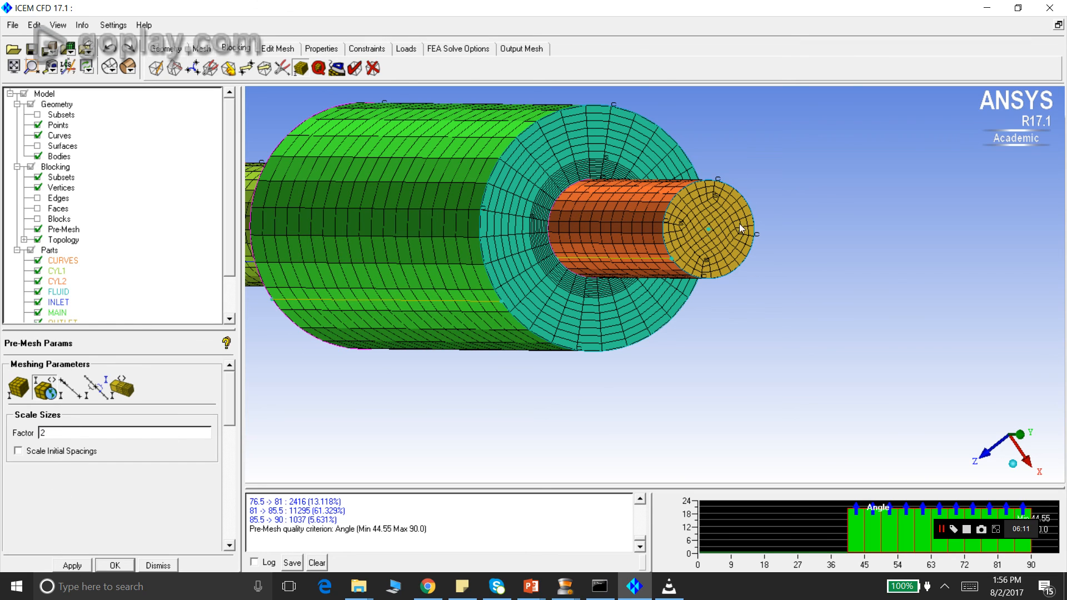
click(77, 565)
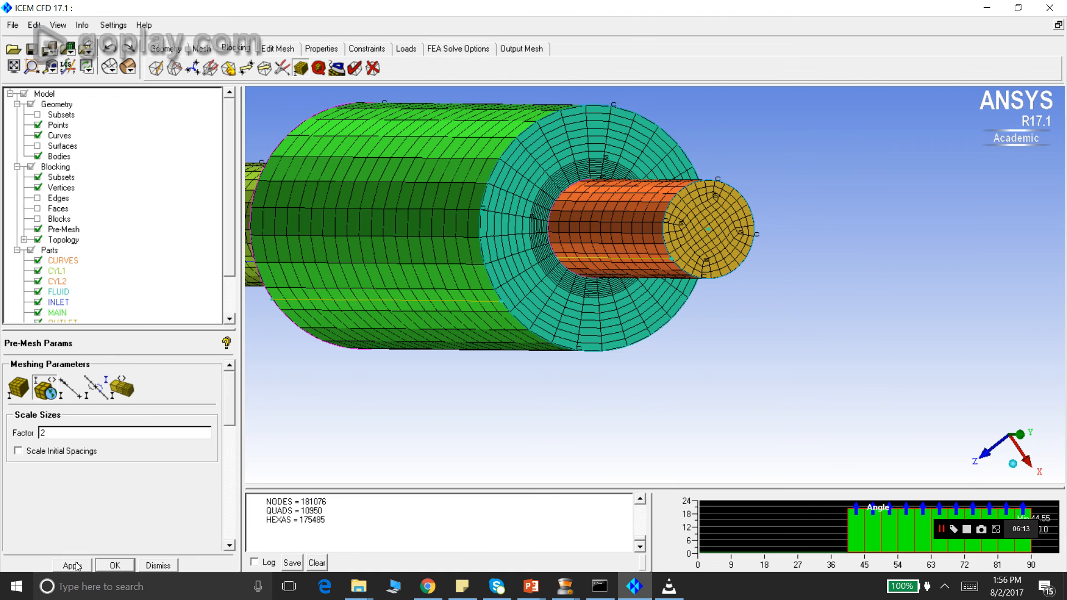
click(406, 347)
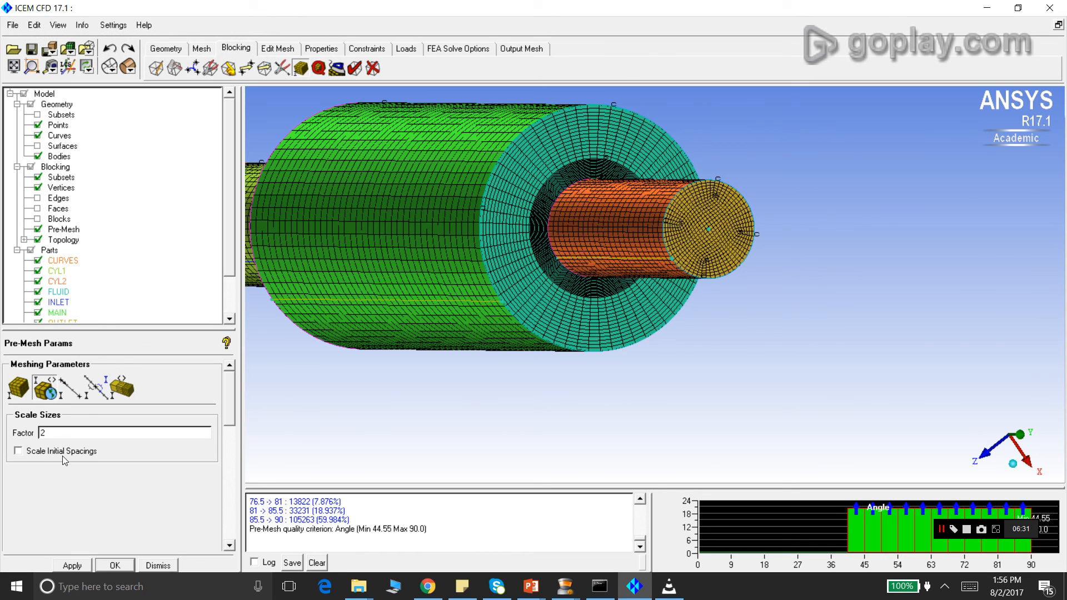
- Apply the global size scaling with factor 2 a second time and recompute the whole pre-mesh
double_click(62, 433)
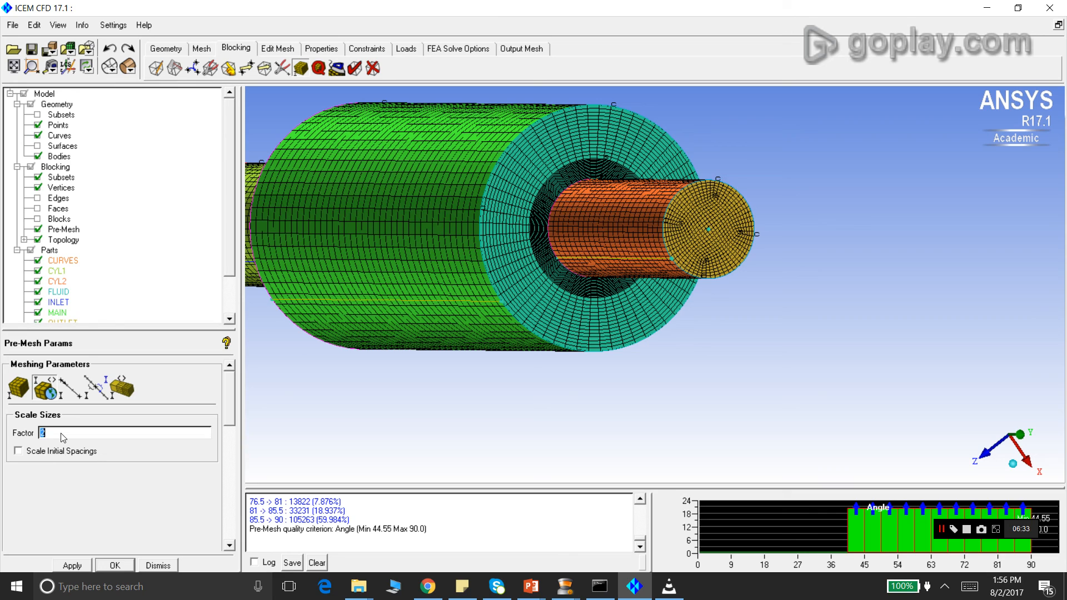
click(24, 453)
click(72, 565)
click(405, 346)
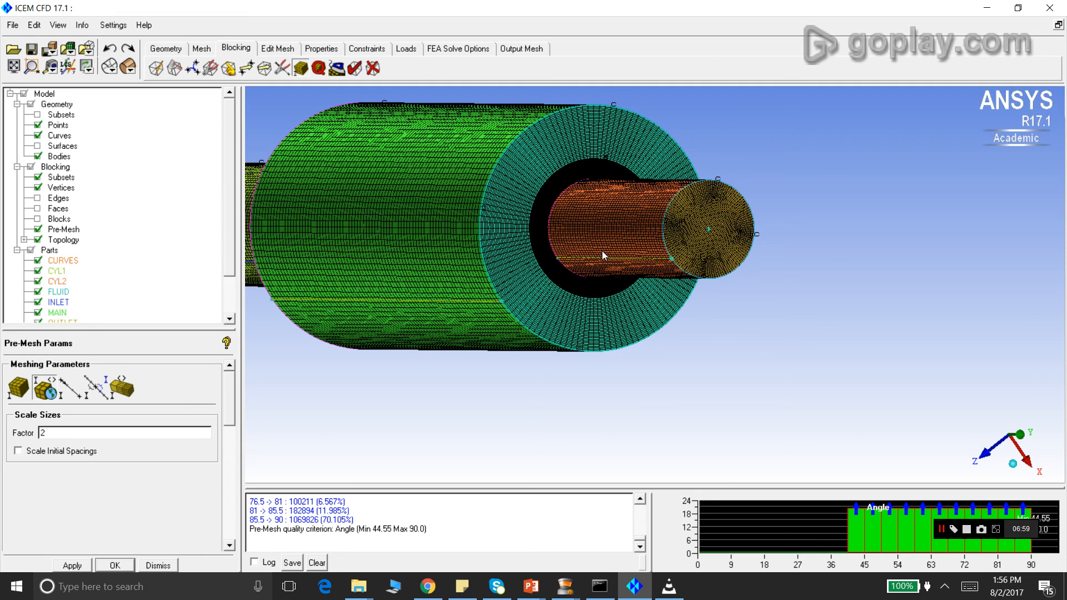
- Coarsen the mesh by applying a global scale factor of 0.5 twice, recomputing the pre-mesh each time
double_click(79, 436)
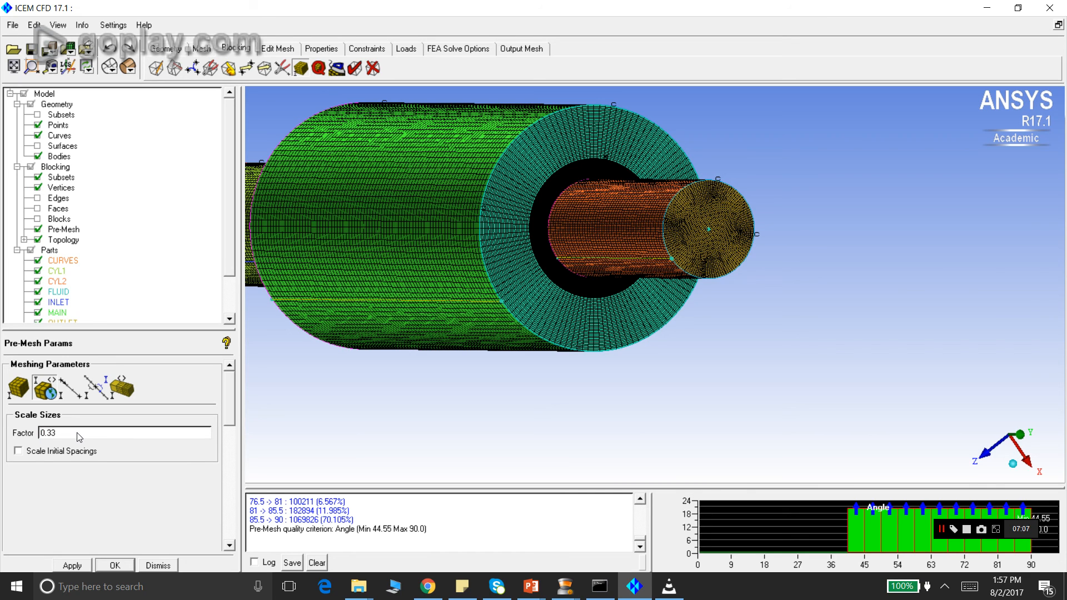
click(78, 566)
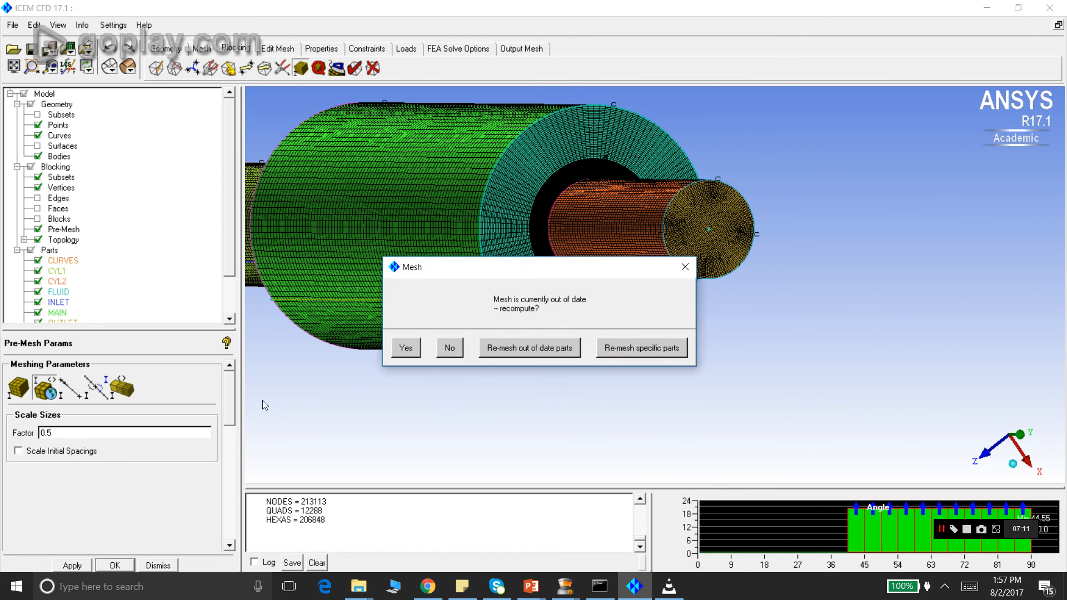
click(406, 350)
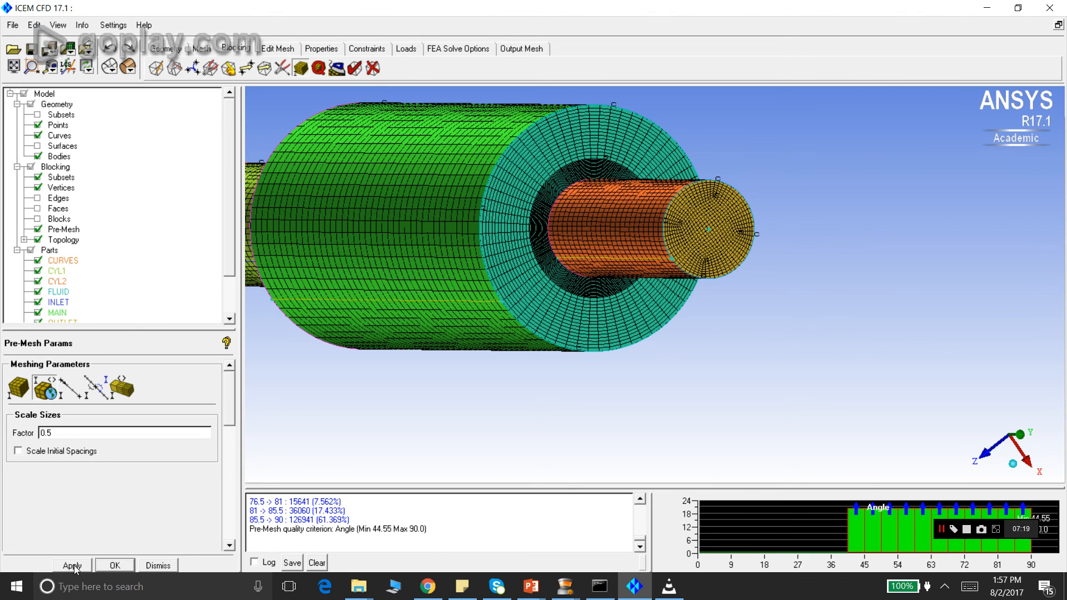
click(72, 566)
click(406, 347)
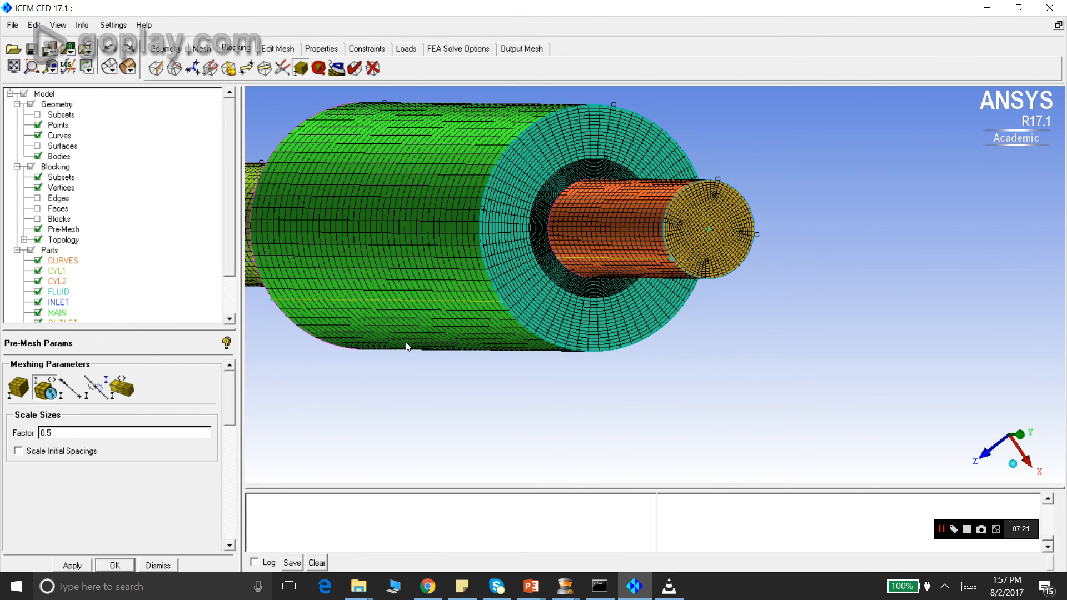